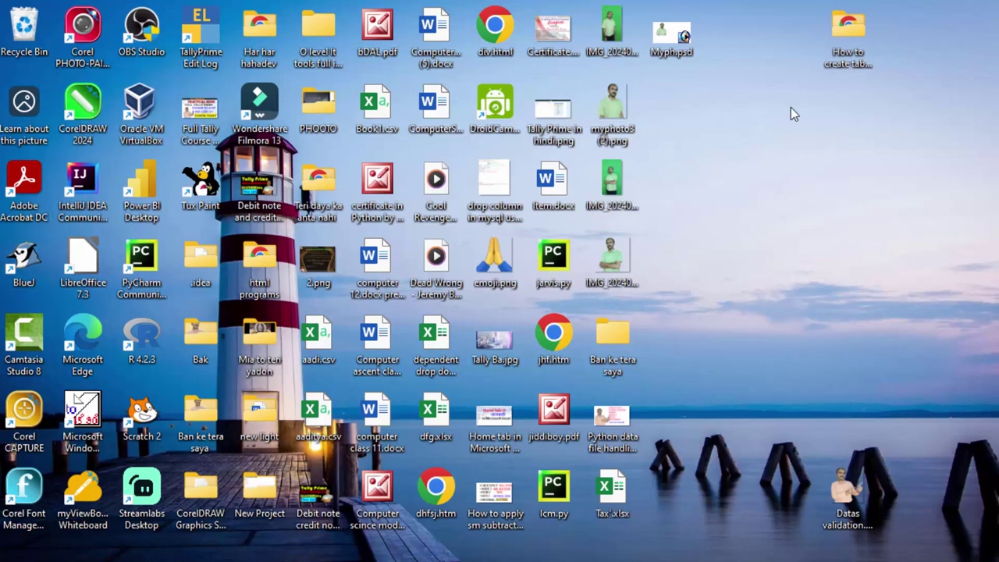
- Refresh the desktop, then find Excel through Windows search and launch it
right_click(743, 100)
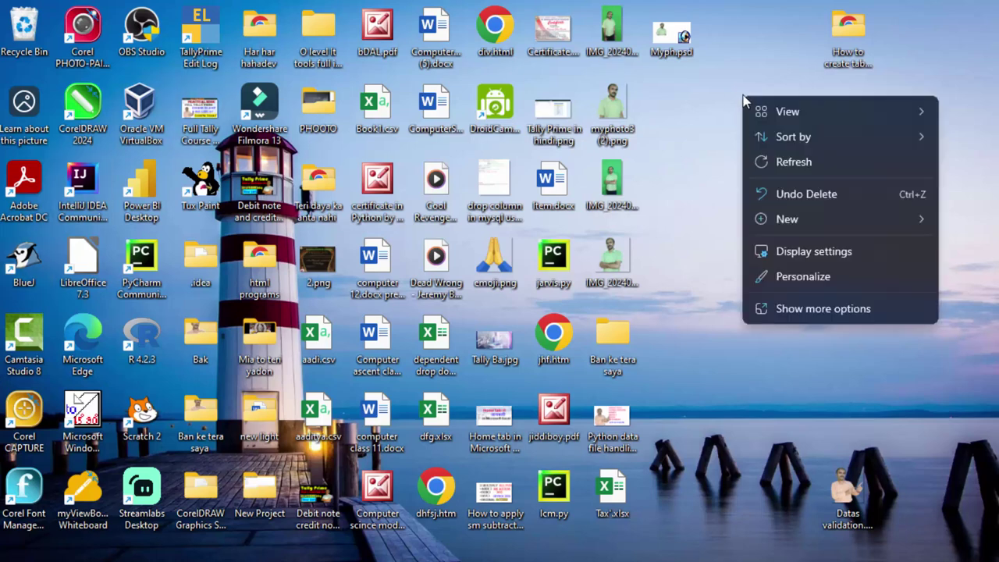
left_click(867, 162)
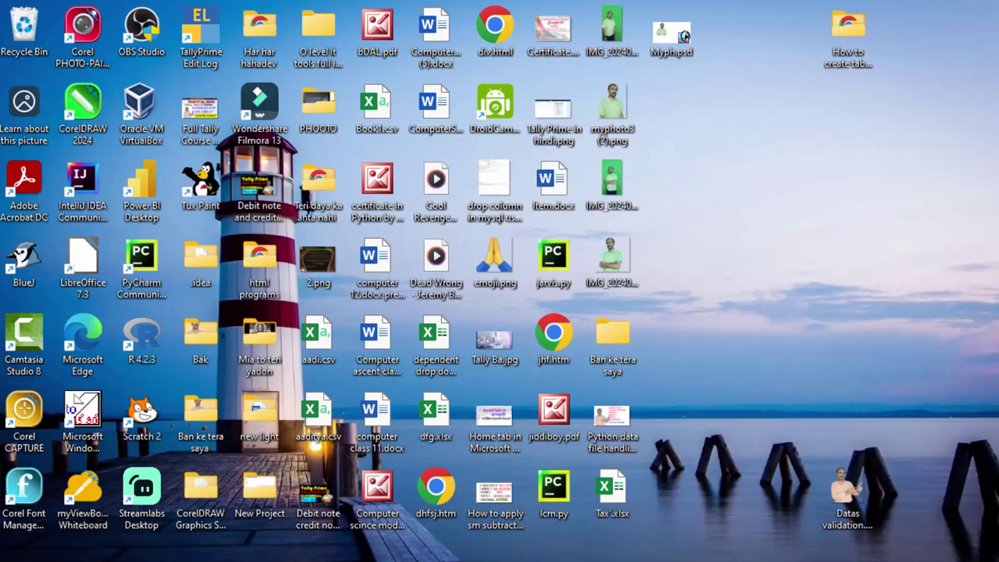
key("super")
type("e")
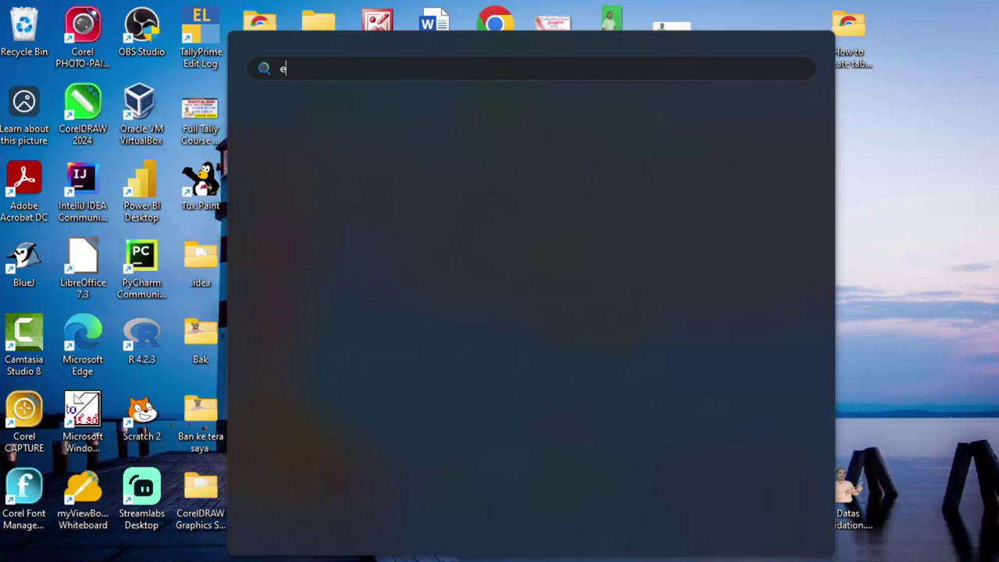
type("xcel")
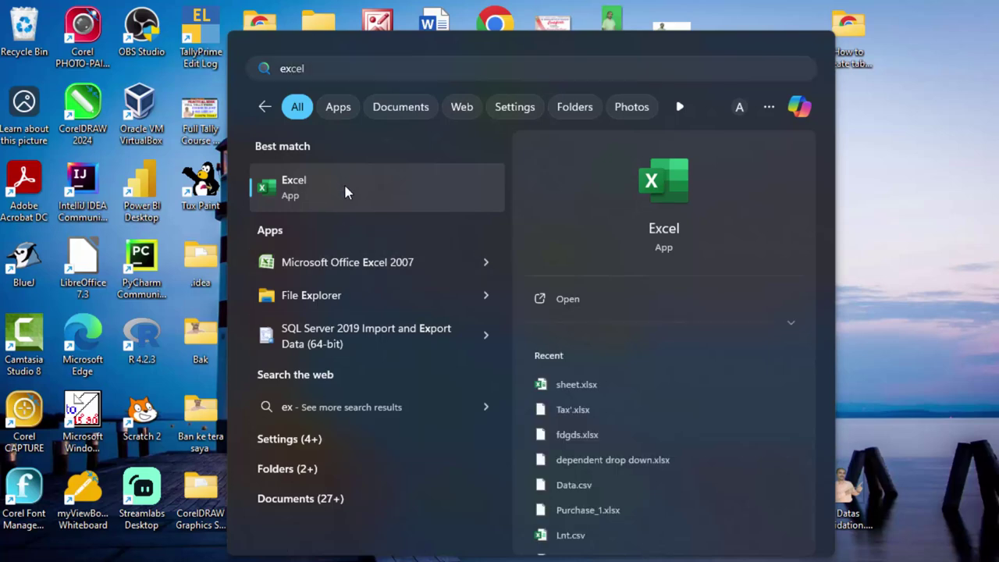
left_click(343, 182)
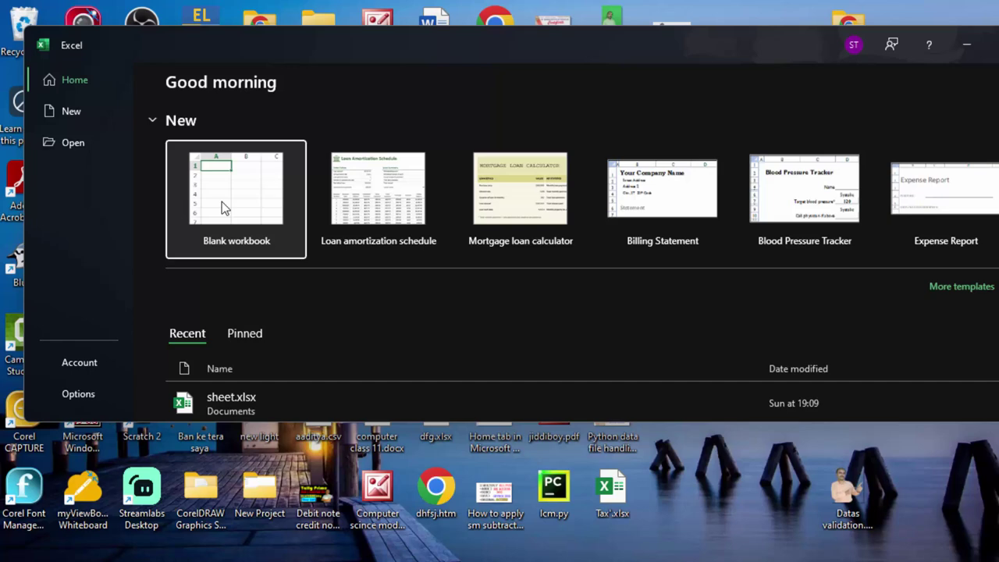
- Create a maximized blank workbook, discard the recovered files and zoom in on Sheet1
left_click(222, 205)
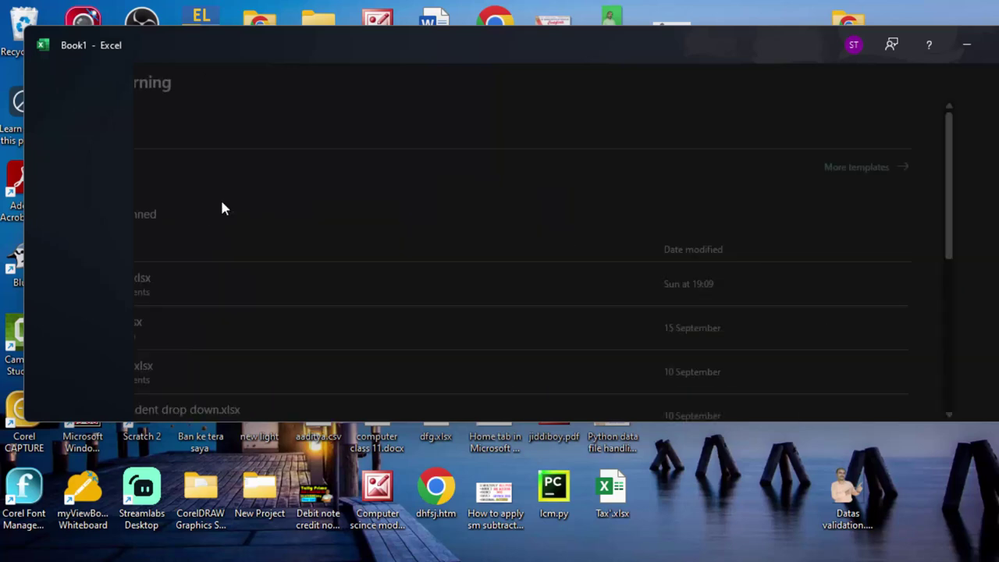
left_click(993, 45)
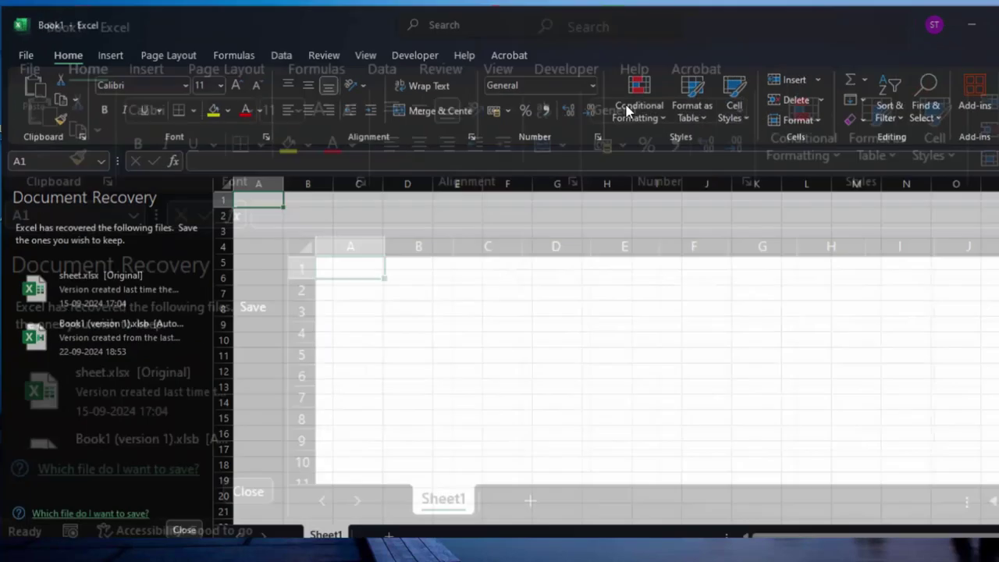
left_click(181, 529)
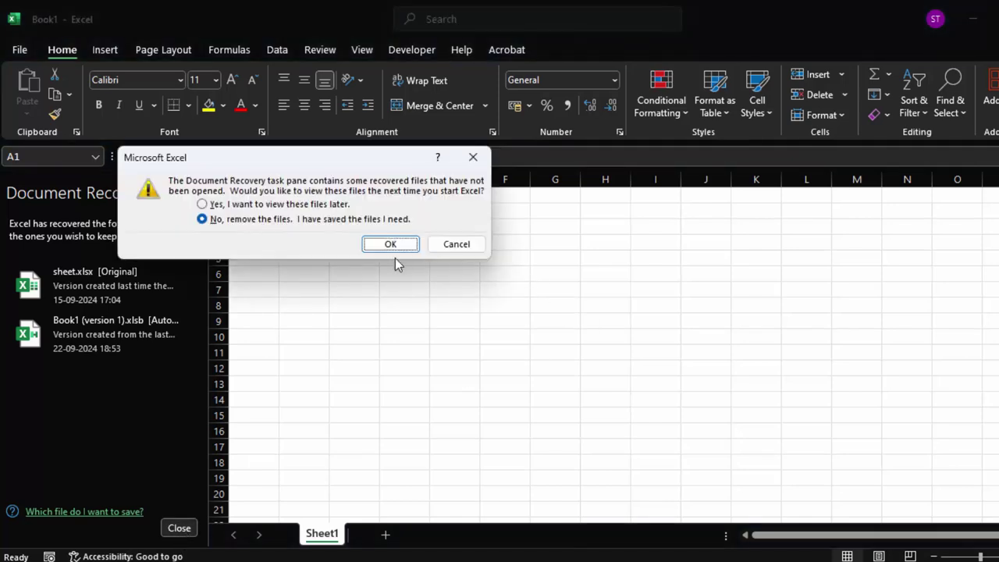
left_click(391, 244)
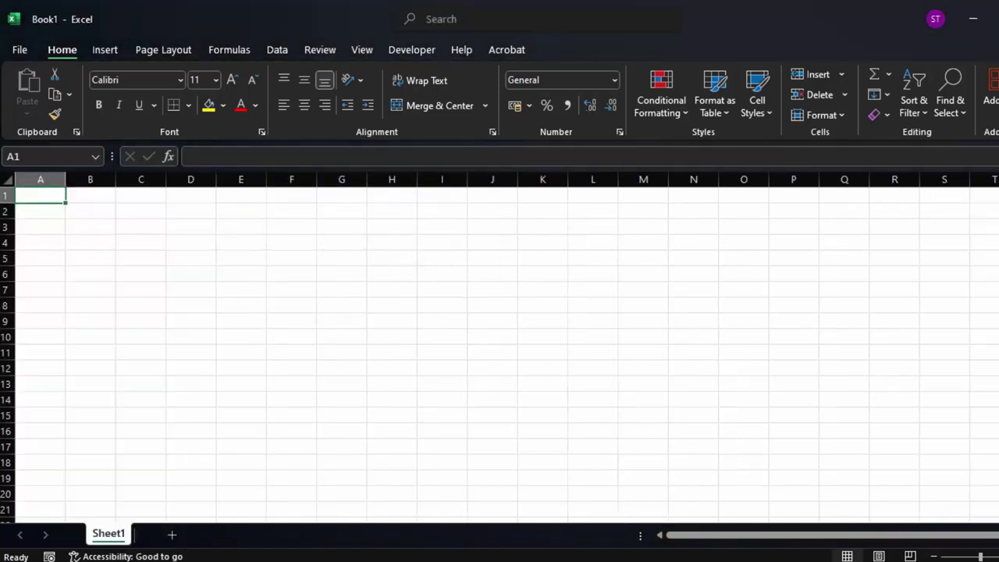
scroll(499, 348, "up", 1, "ctrl")
scroll(499, 347, "up", 1, "ctrl")
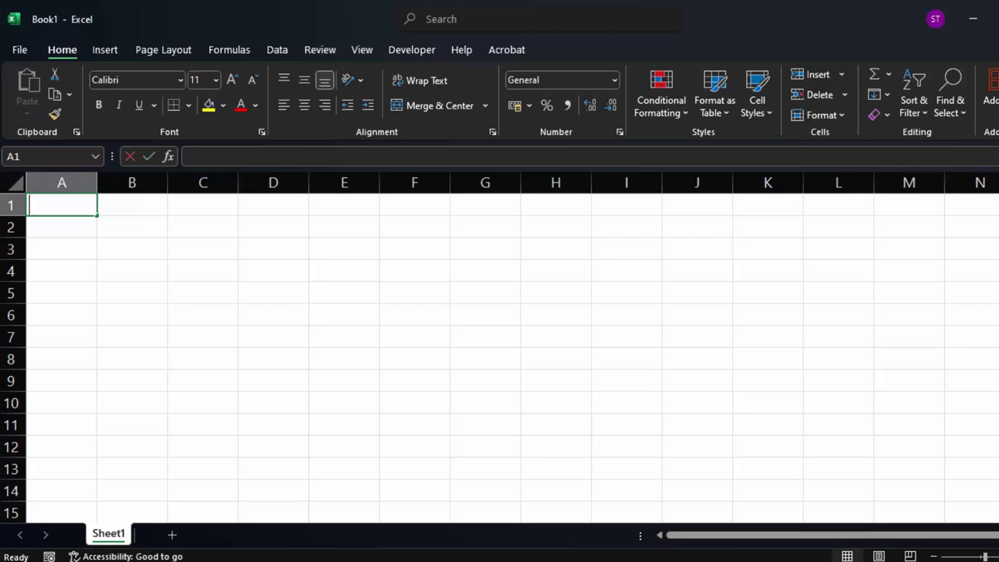
- Enter the first headers Roll no, Name of Students and Sub1 across row 1
type("Roll no")
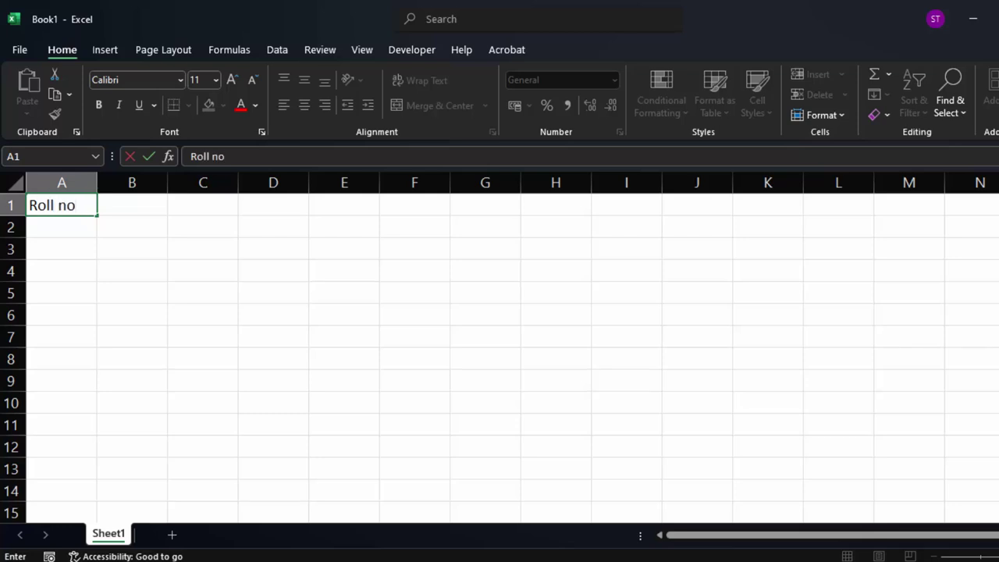
key("Tab")
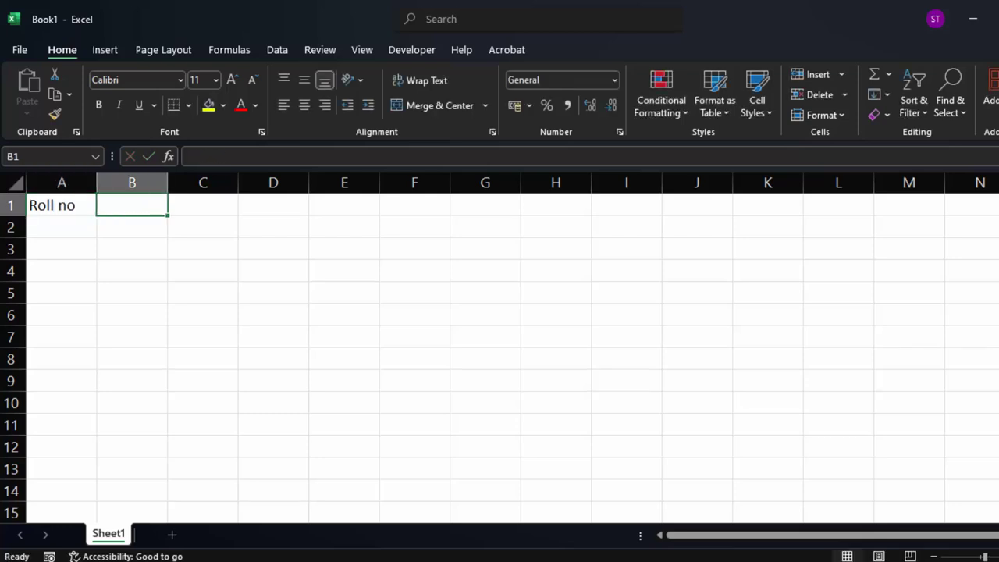
type("Name ")
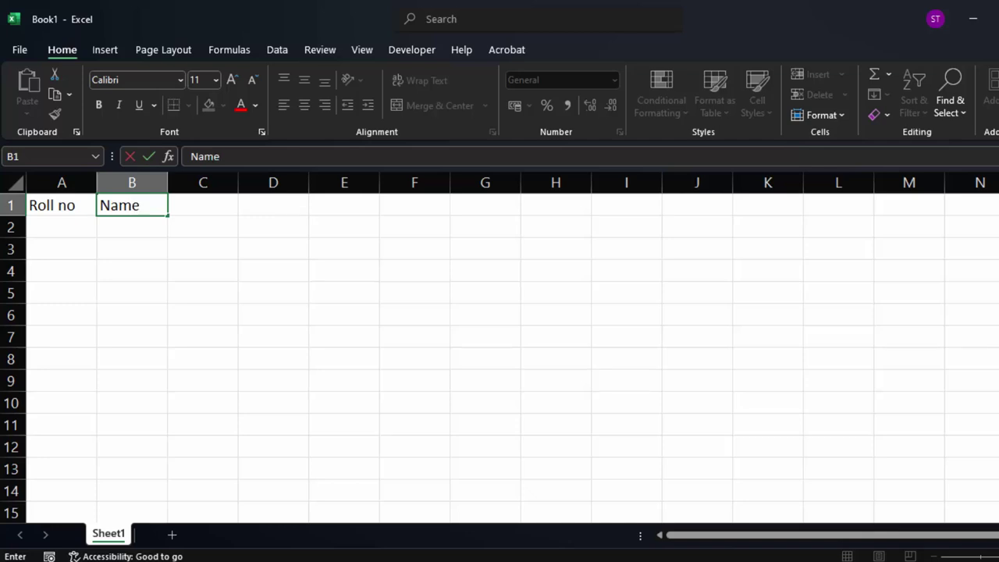
type("of Students")
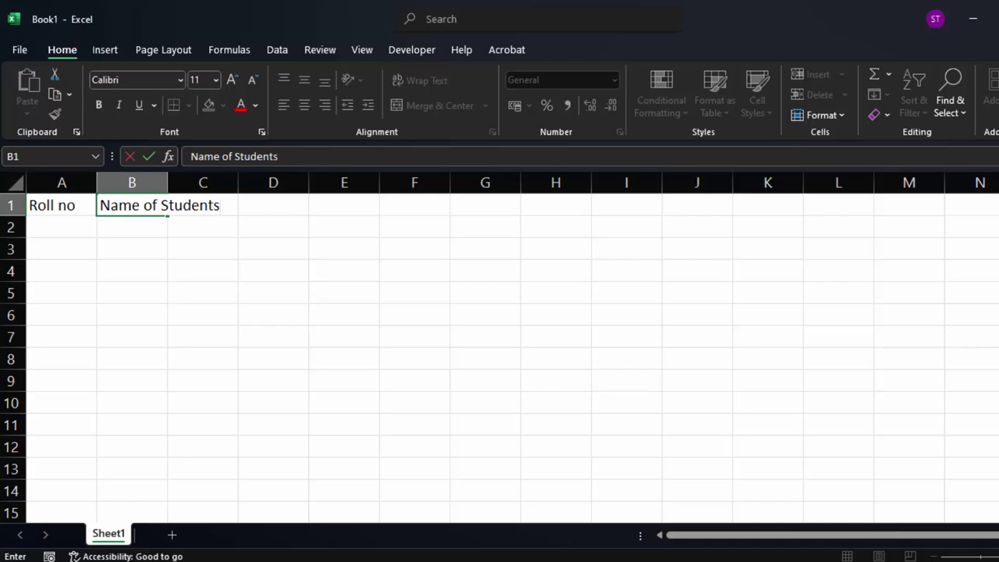
key("Tab")
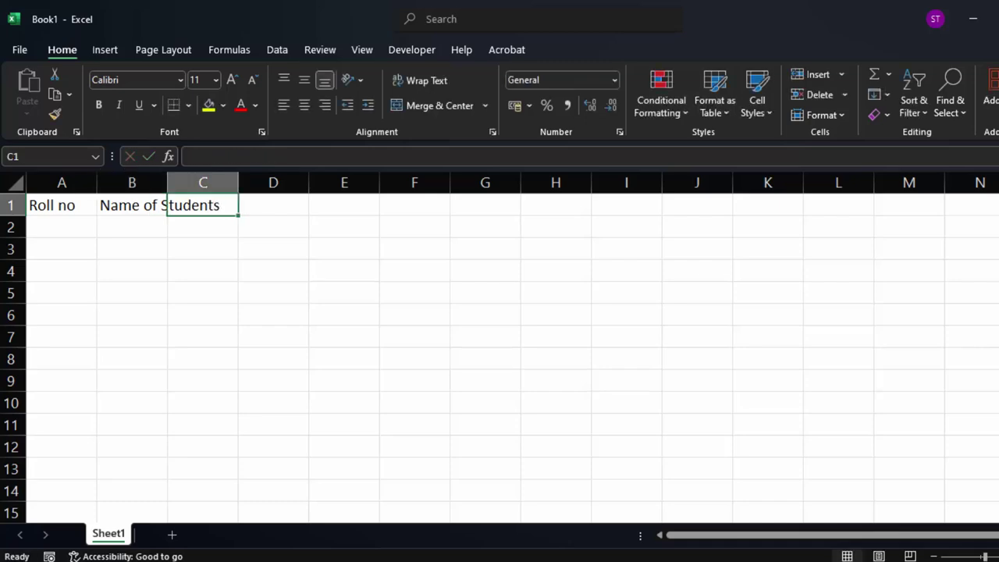
type("Sub1")
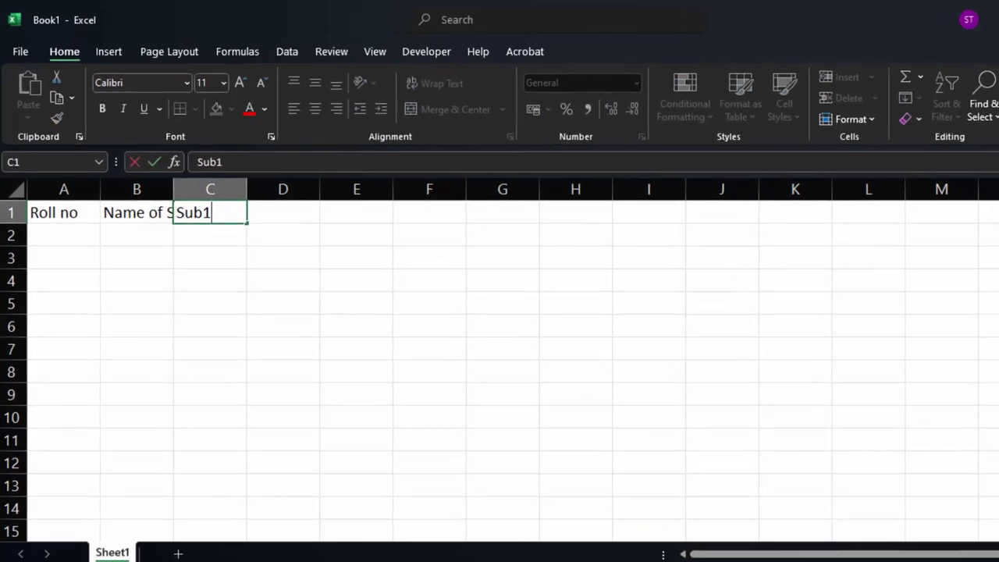
key("Tab")
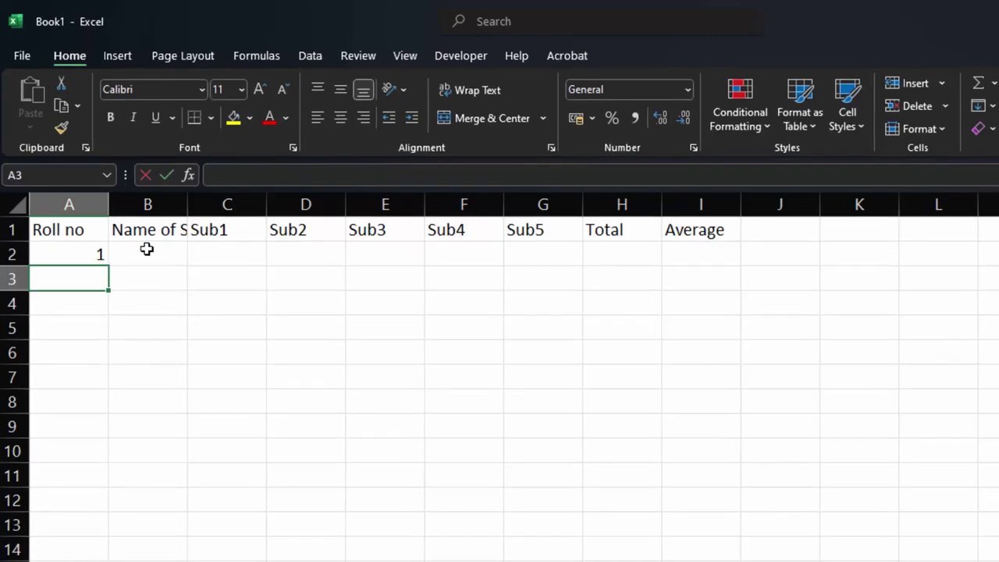
- Number the rolls 1 to 11 down A2:A12 from the starting values 1 and 2
type("2")
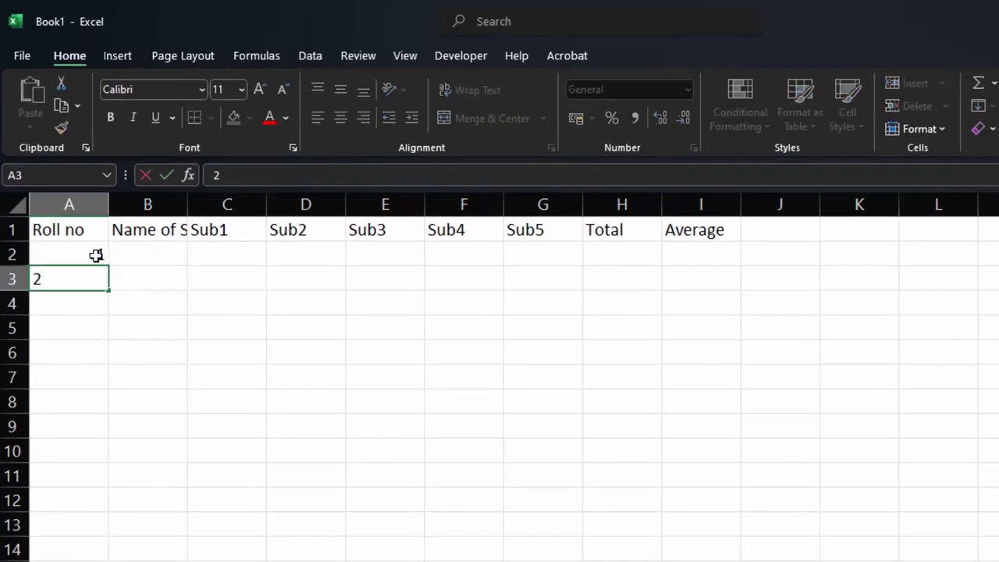
left_click(92, 265)
left_click_drag(92, 264, 92, 275)
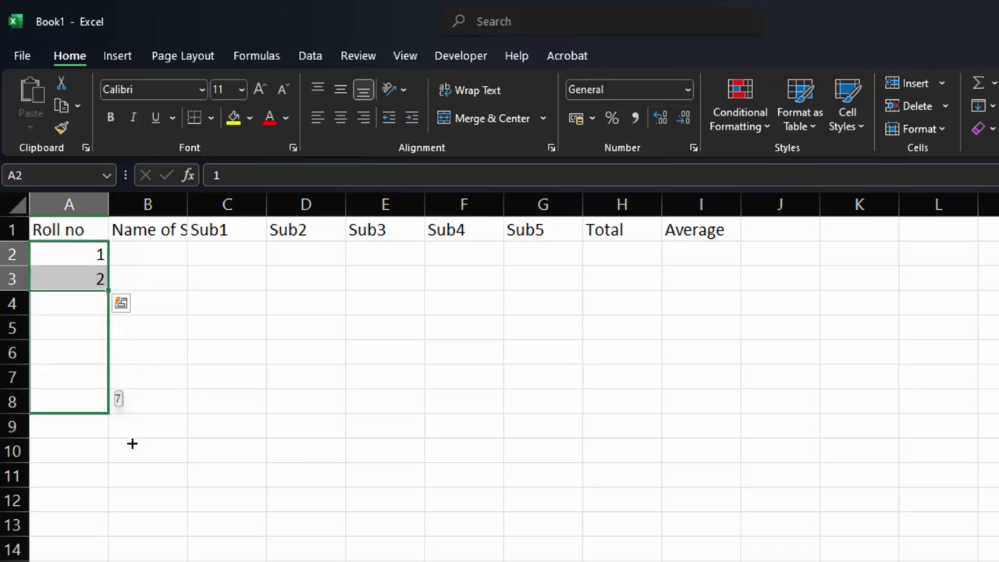
left_click_drag(111, 303, 139, 506)
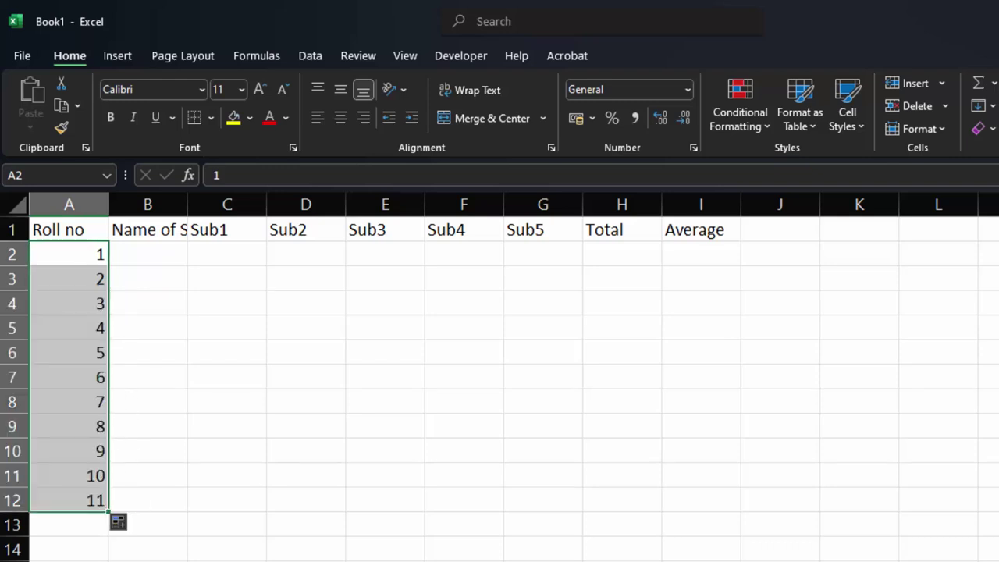
- Widen column B so the Name of Students header shows fully
left_click_drag(188, 204, 227, 239)
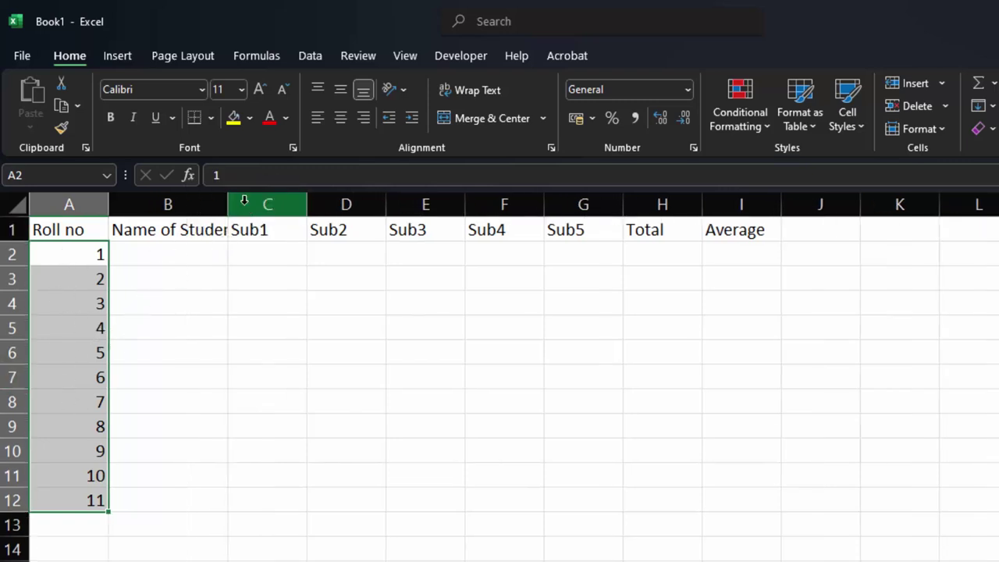
left_click_drag(228, 199, 267, 234)
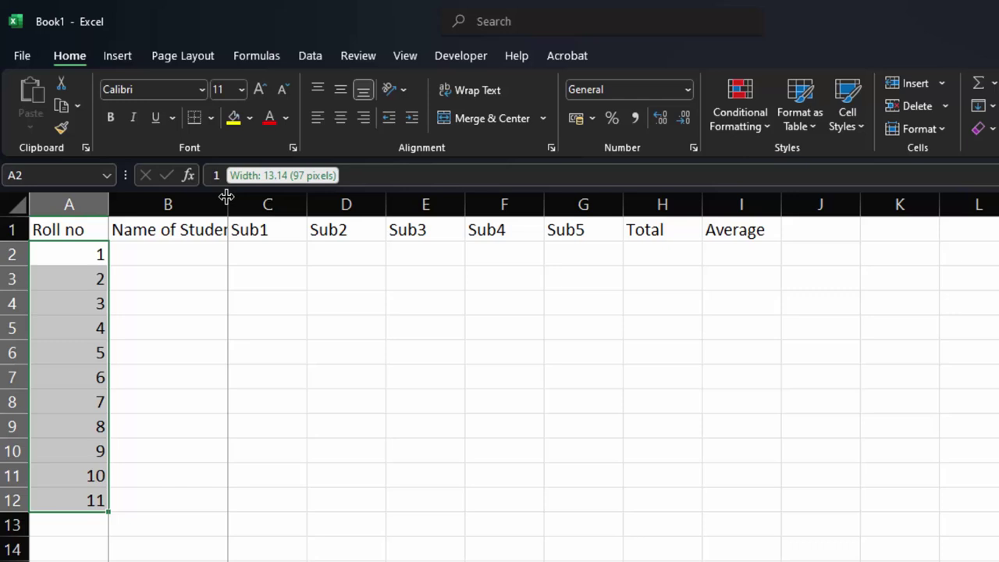
left_click(185, 248)
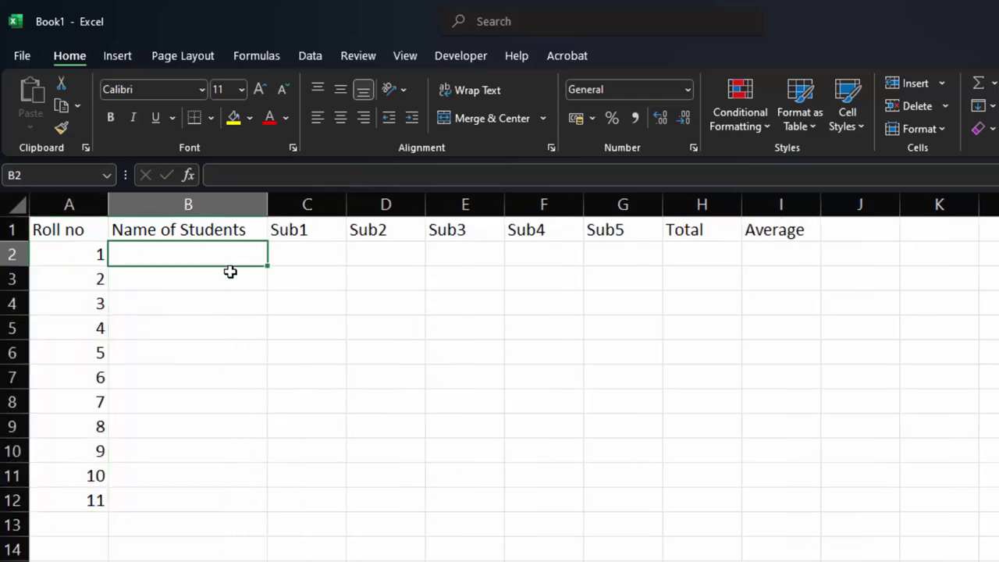
- Type the student names Ram, Lokesh, Kundan, Monu, Snu through Abhishek down column B
type("Ram")
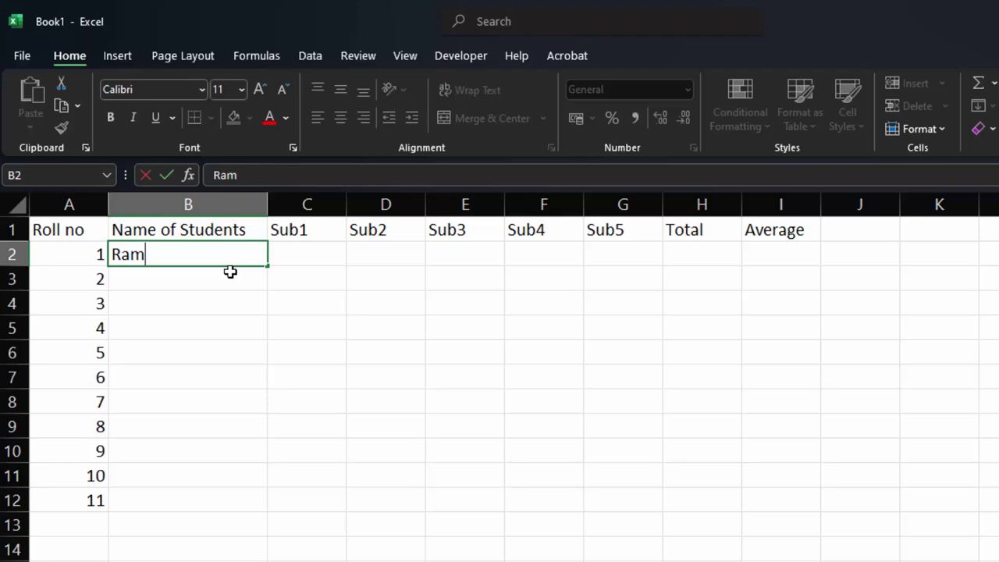
key("Return")
type("Loke")
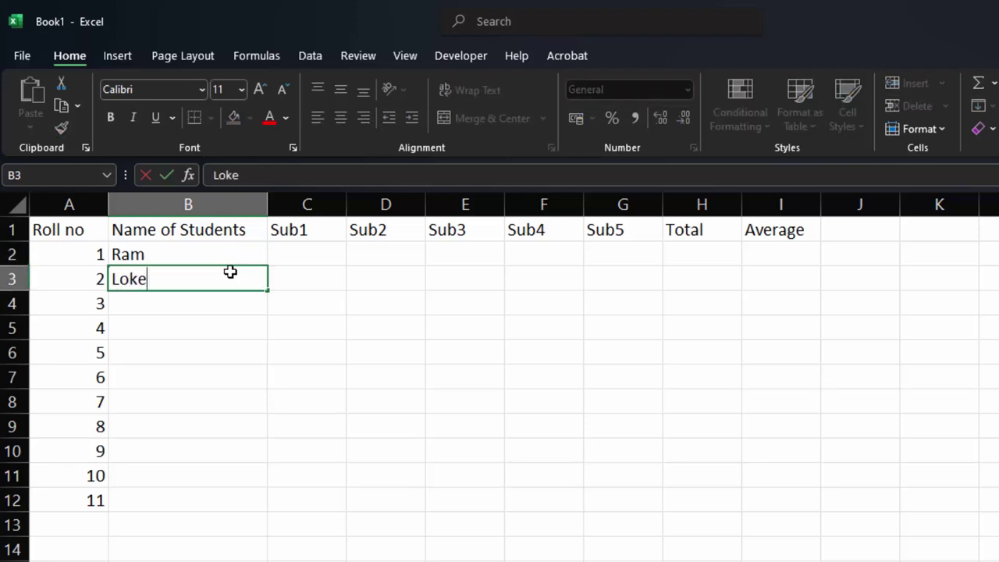
type("sh")
key("Return")
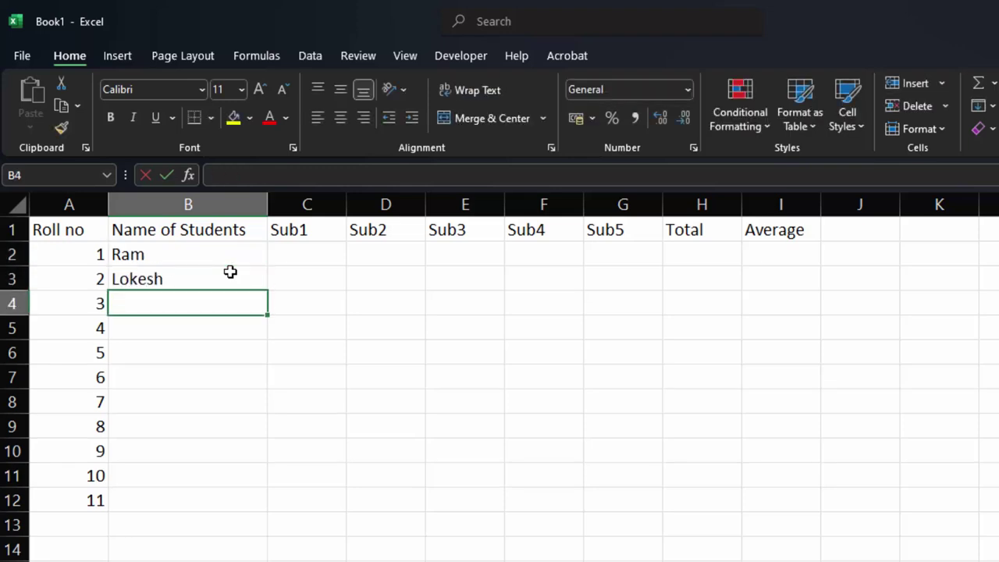
type("Kunda")
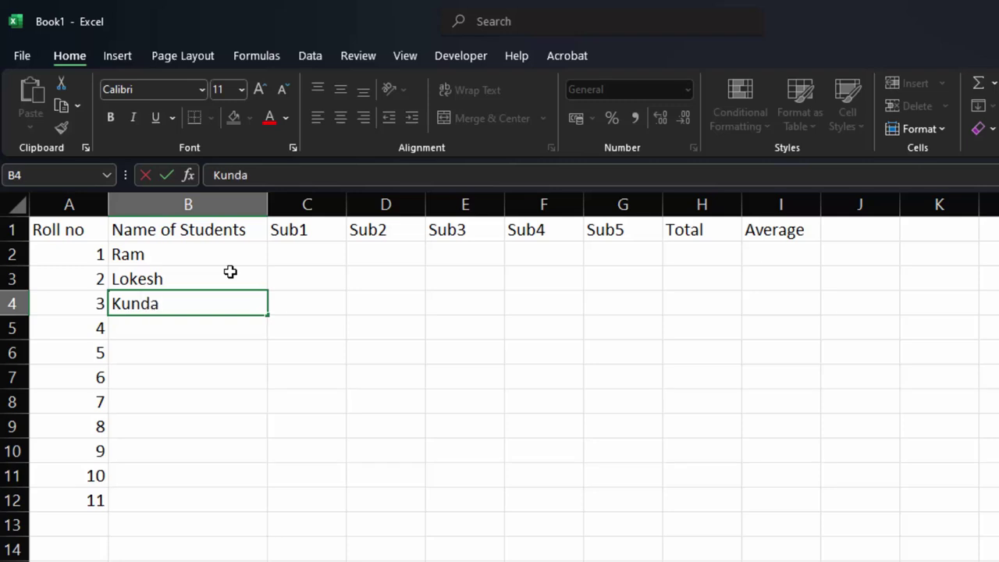
type("n")
key("Return")
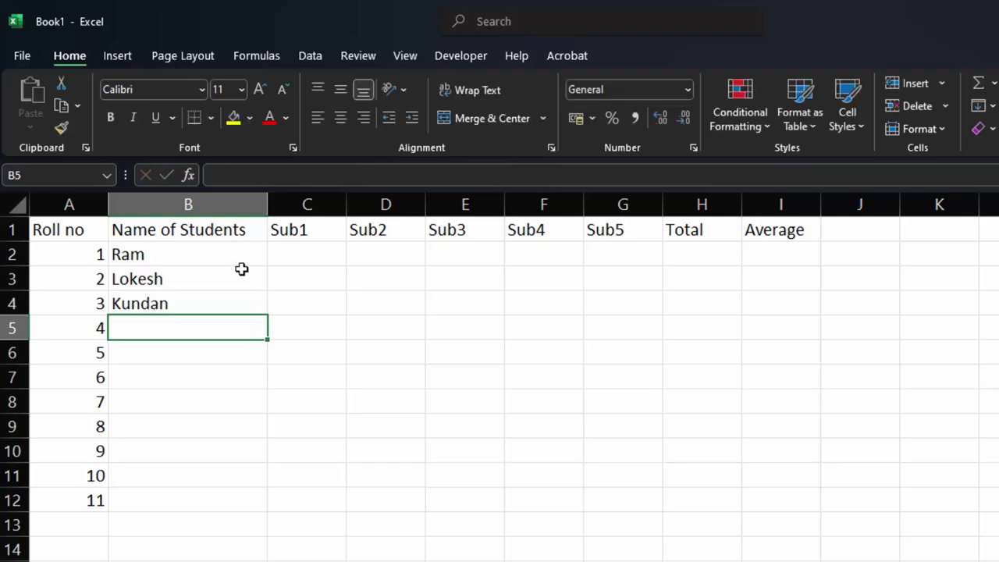
type("Monu")
key("Return")
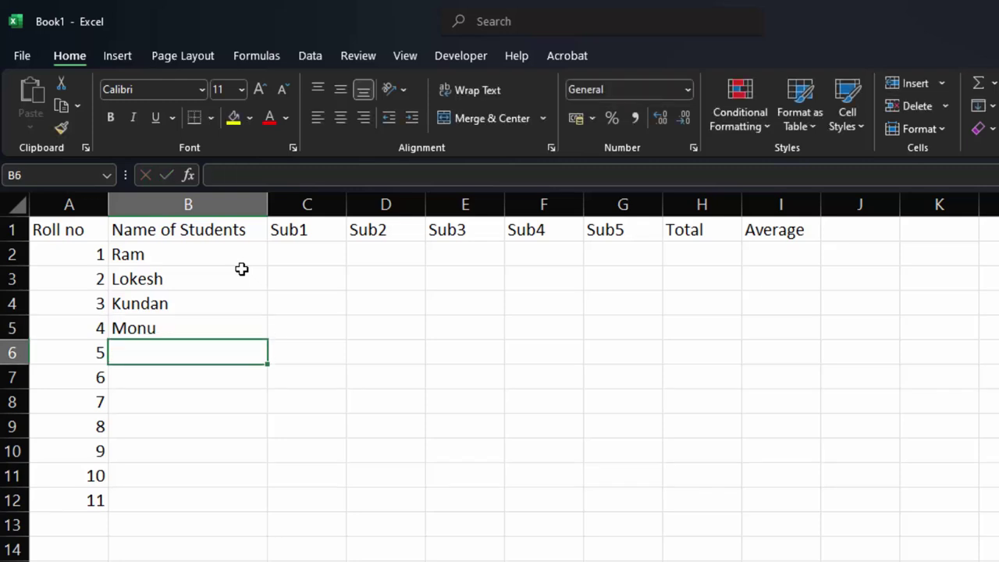
type("Snu")
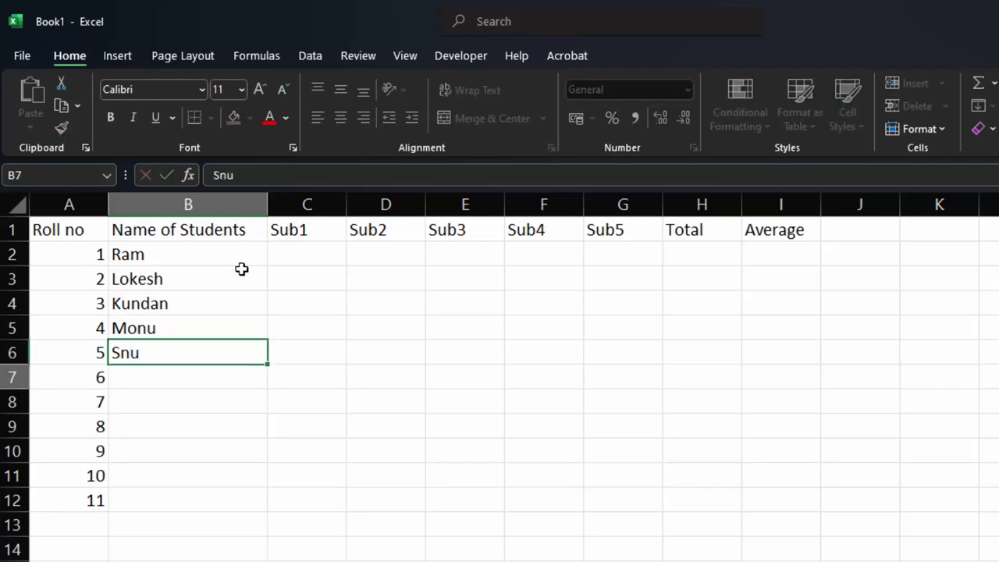
key("Return")
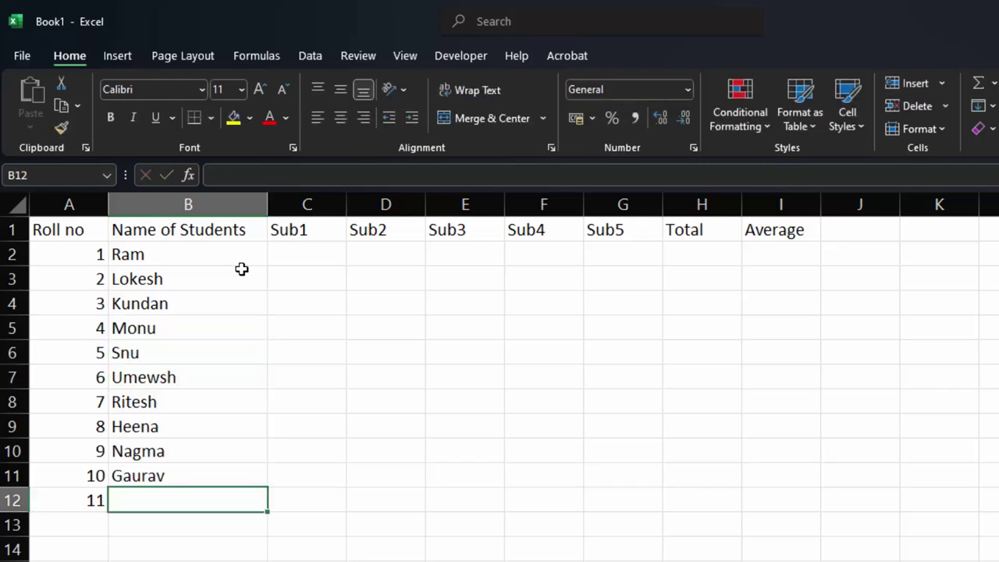
type("A")
type("bhis")
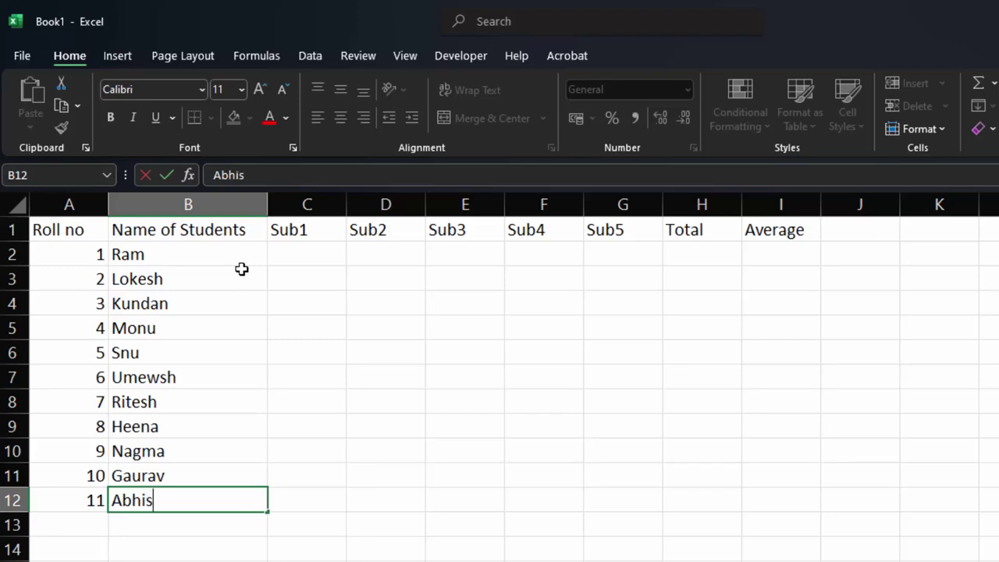
type("hek")
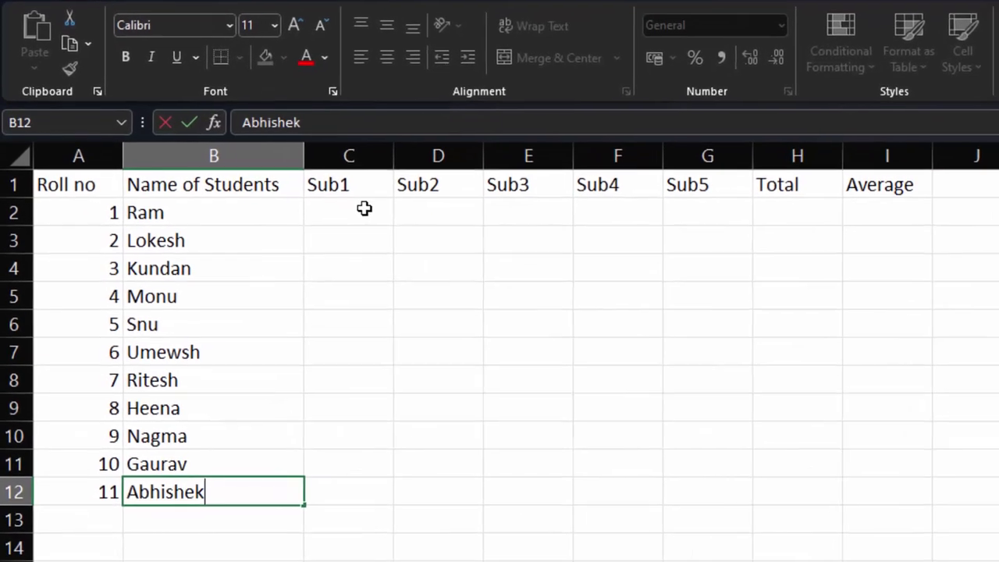
- Enter =RANDBETWEEN(2,89) in C2 as Ram's Sub1 mark
left_click(314, 260)
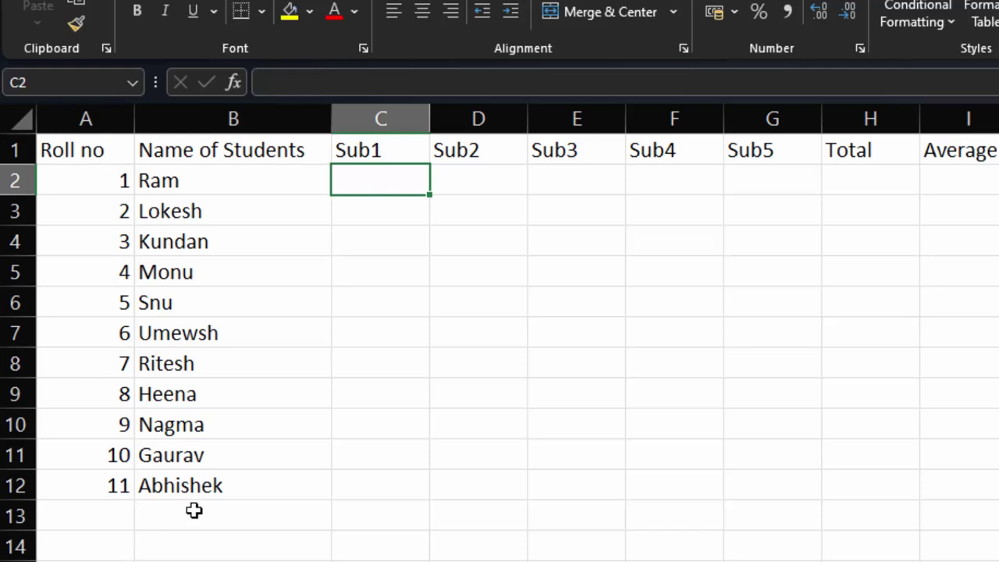
type("=r")
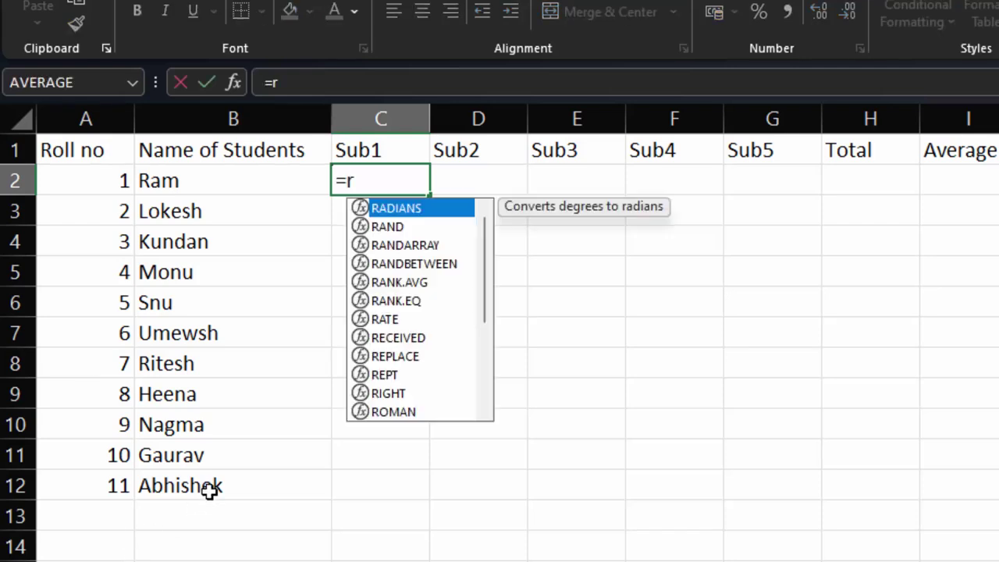
type("and")
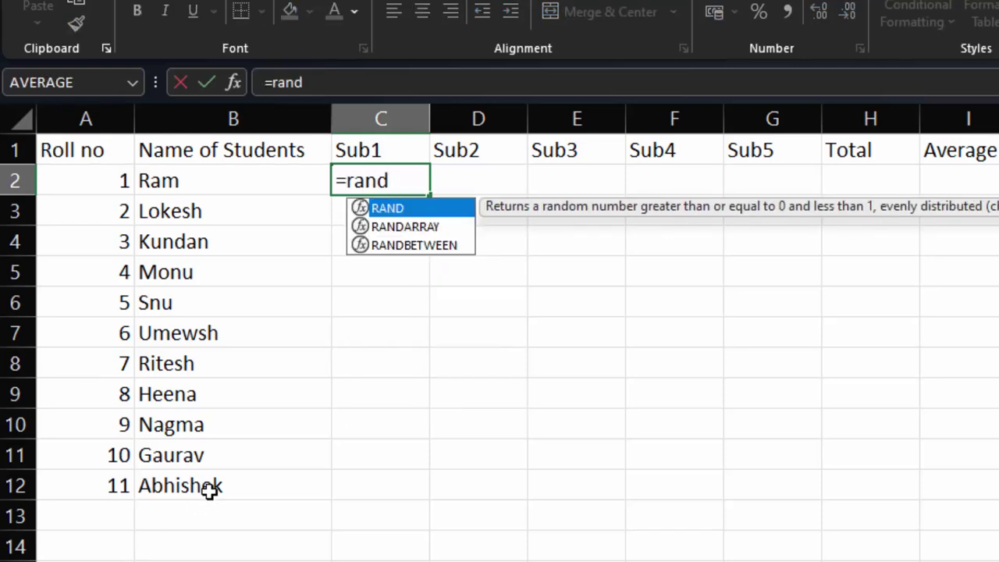
key("Down")
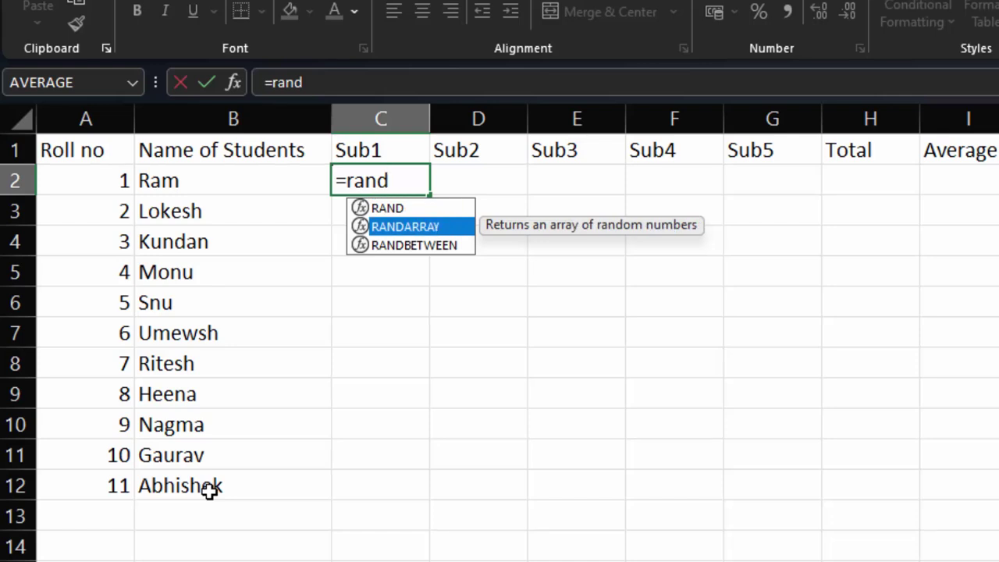
key("Down")
key("Tab")
type("2")
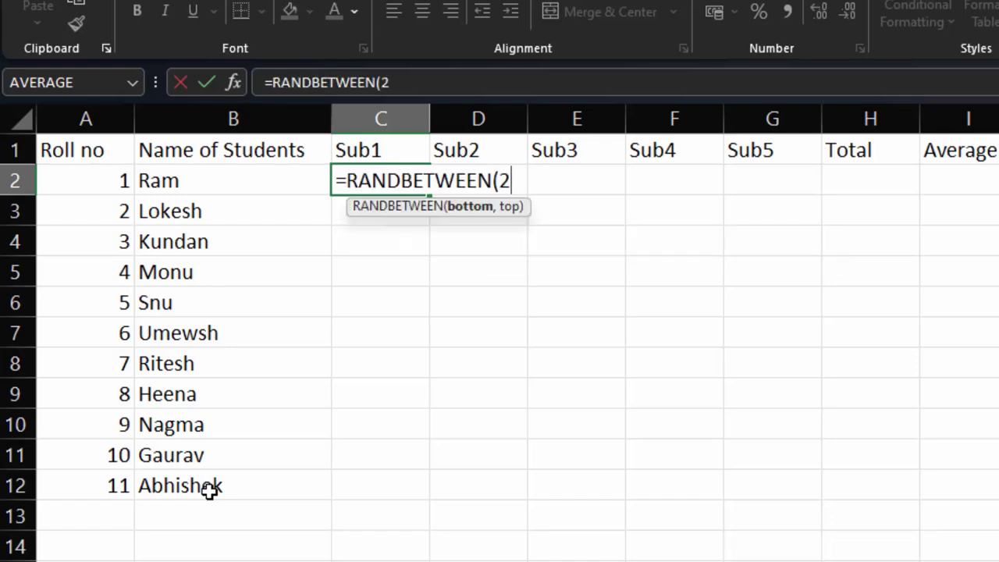
type(",89")
key("Return")
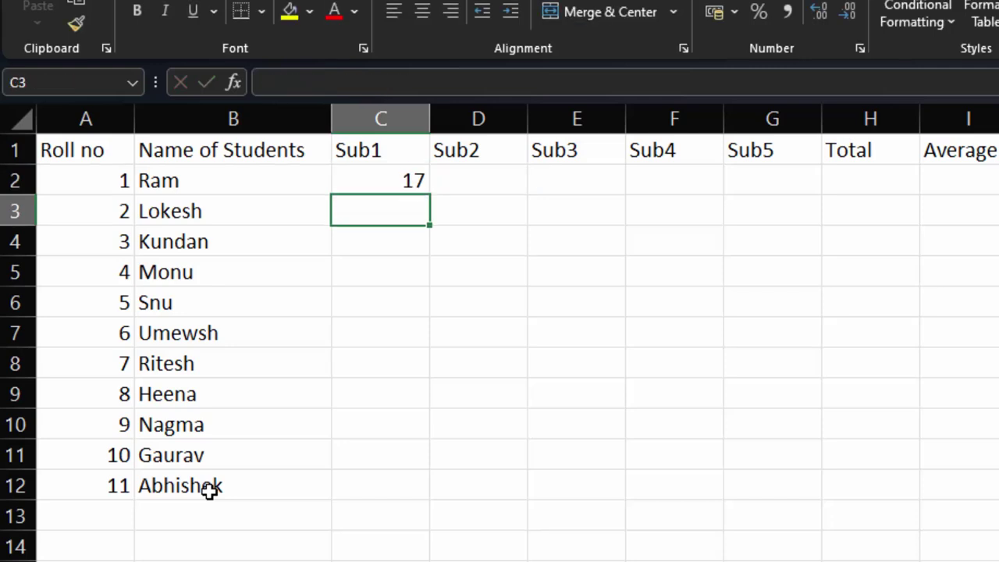
- Copy the random-mark formula across to G2 and down to row 12
left_click(413, 186)
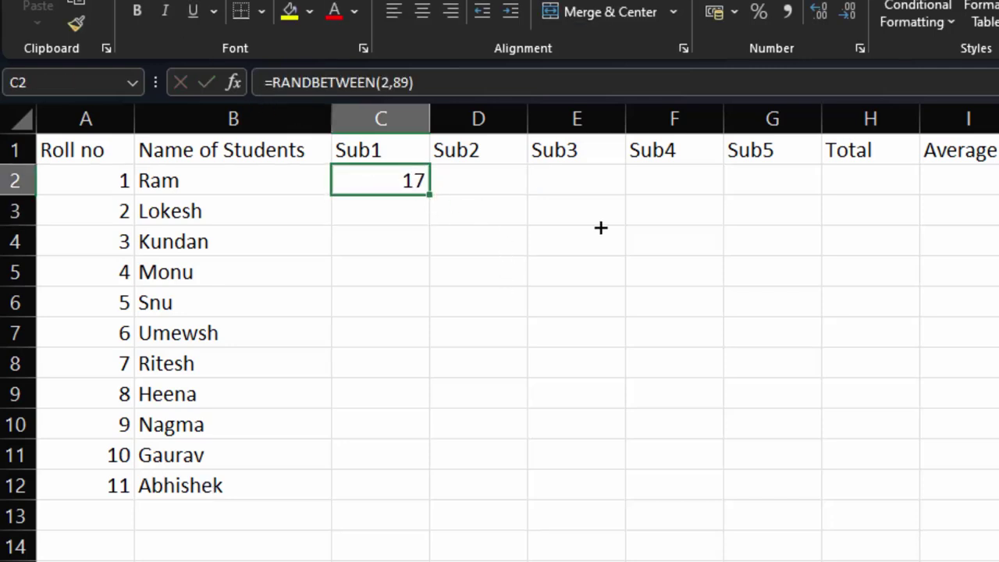
left_click_drag(431, 194, 855, 242)
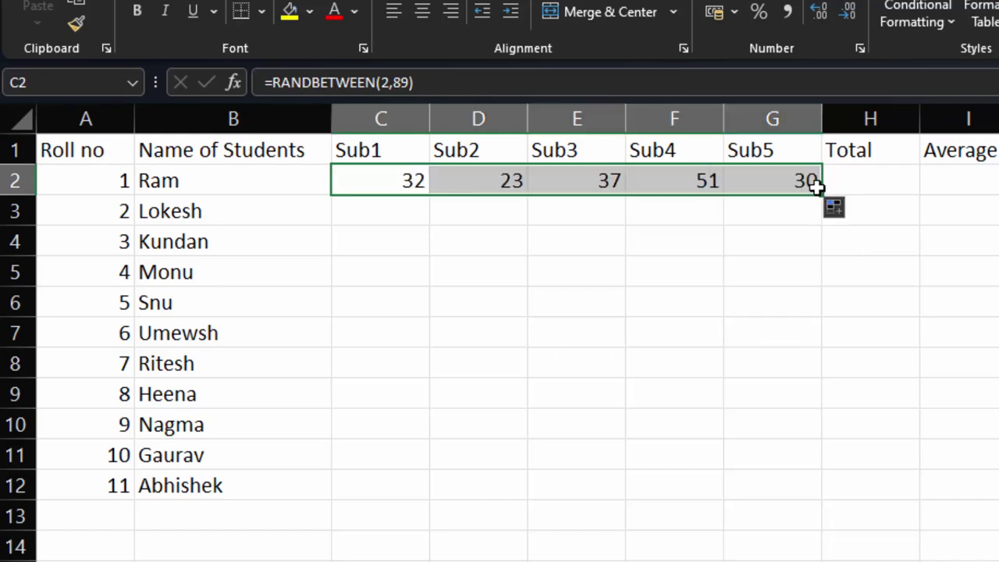
left_click_drag(821, 194, 804, 496)
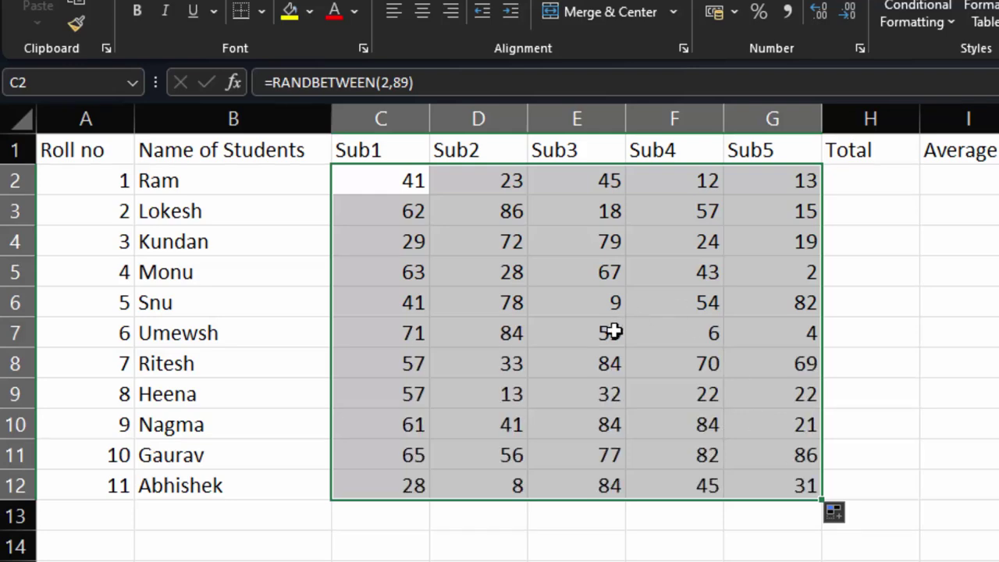
- Paste the C2:G12 marks back as fixed values, then begin a SUM in H2
right_click(471, 326)
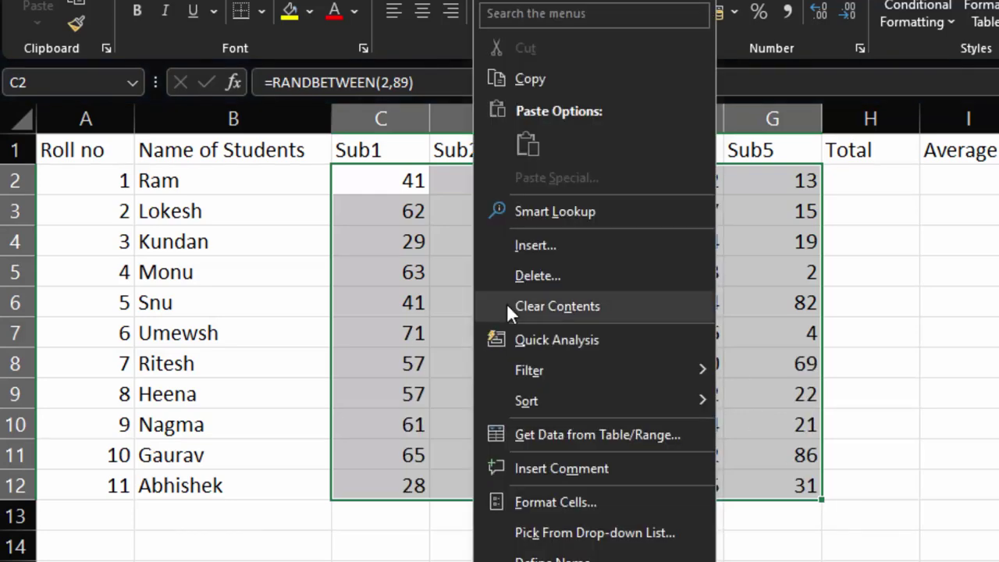
left_click(568, 89)
right_click(495, 243)
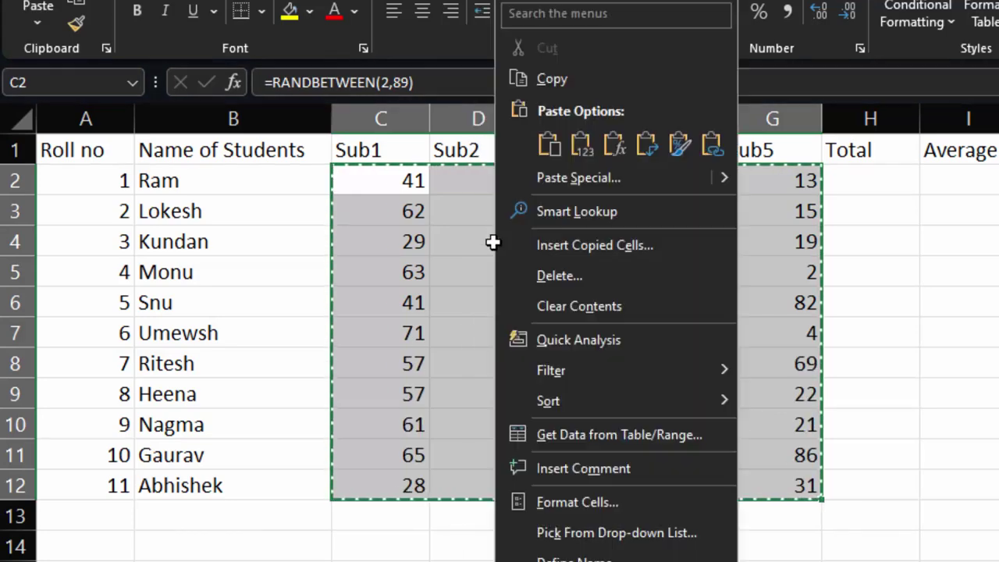
left_click(578, 145)
left_click(966, 333)
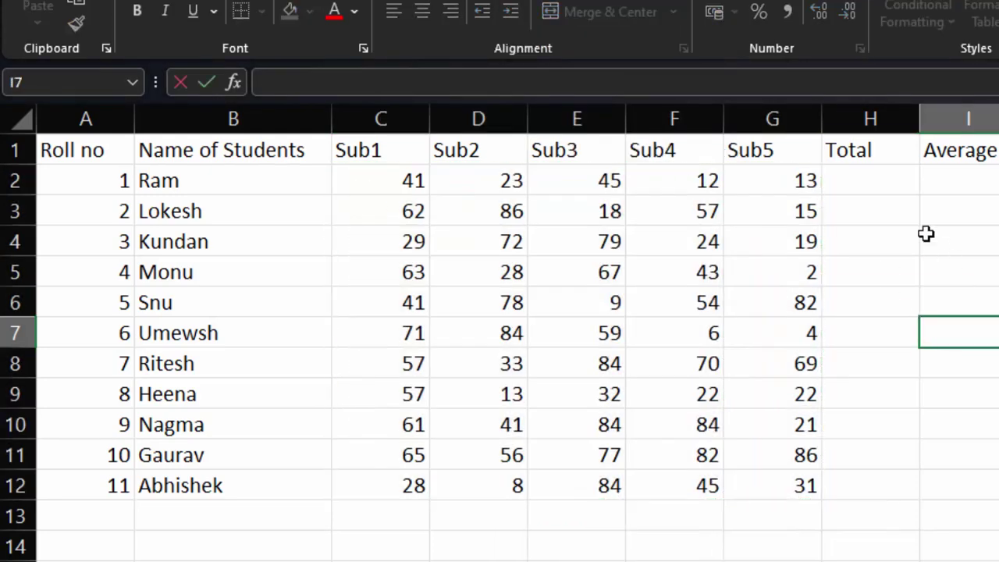
left_click(857, 184)
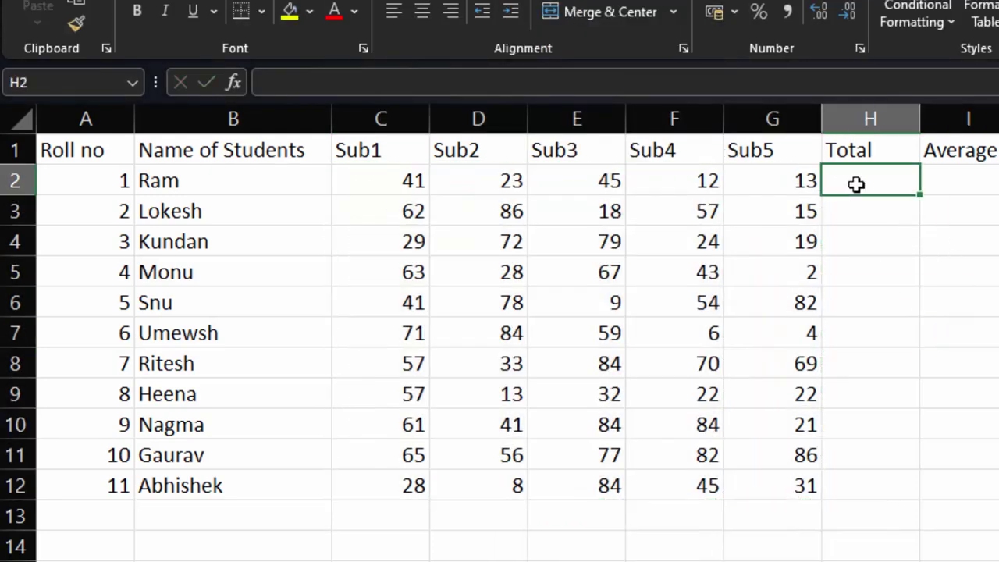
type("=s")
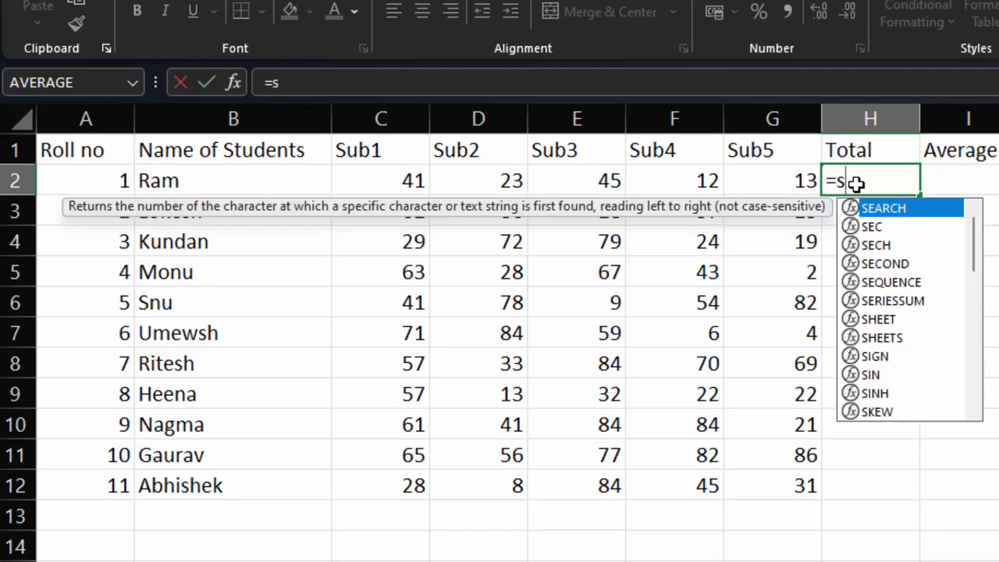
type("um")
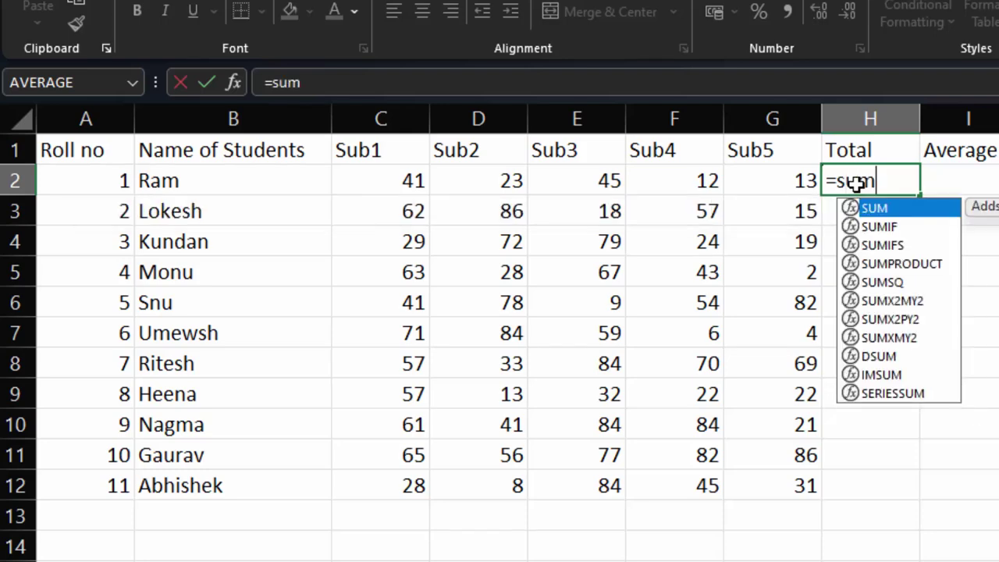
- Enter =SUM(C2:G2) in H2 and fill the Total down to row 12
key("Tab")
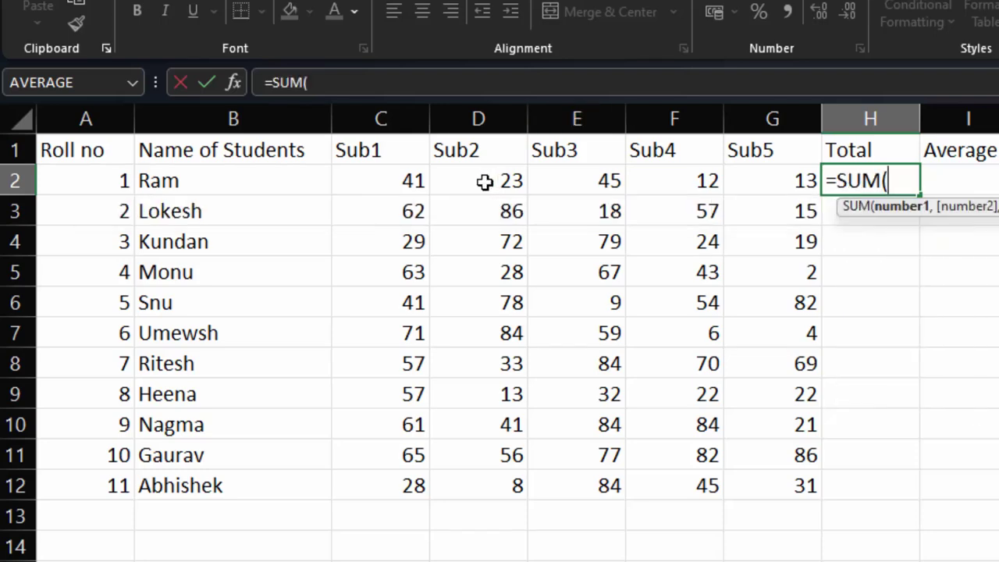
left_click(400, 181)
left_click_drag(400, 181, 742, 167)
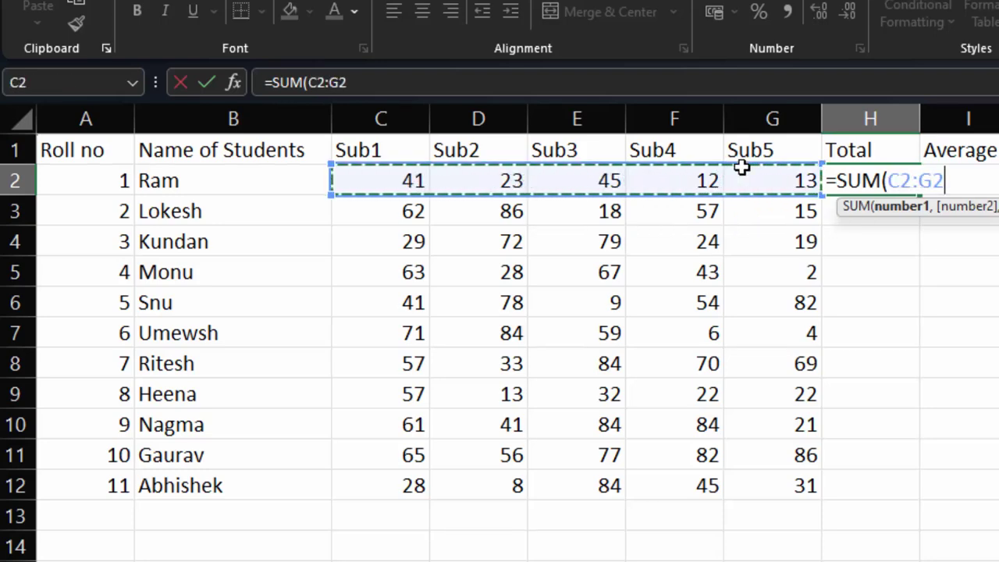
type(")")
key("Return")
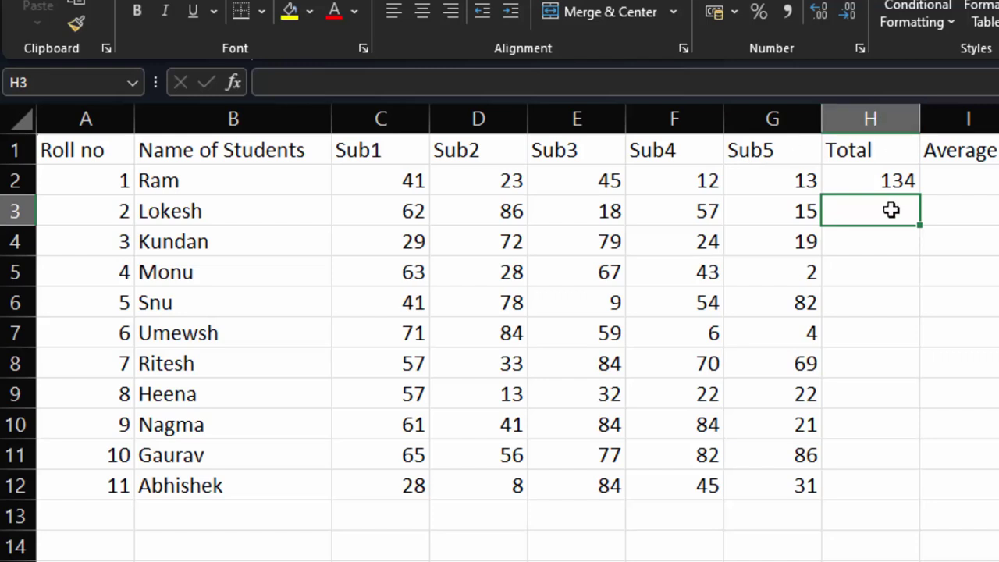
left_click(884, 180)
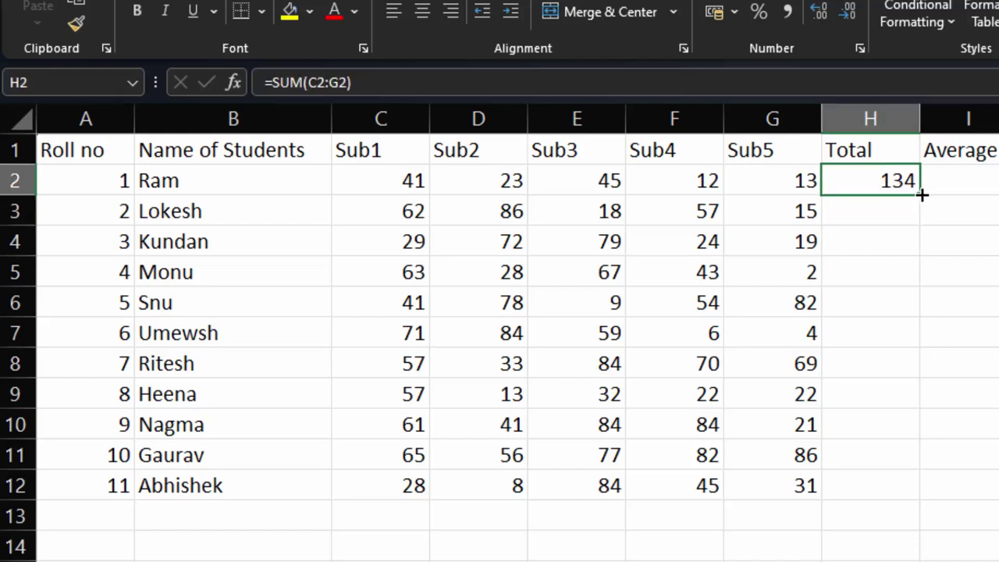
left_click_drag(919, 197, 929, 508)
- Enter =AVERAGE(C2:G2) in I2 and fill the Average down to row 12
left_click(967, 179)
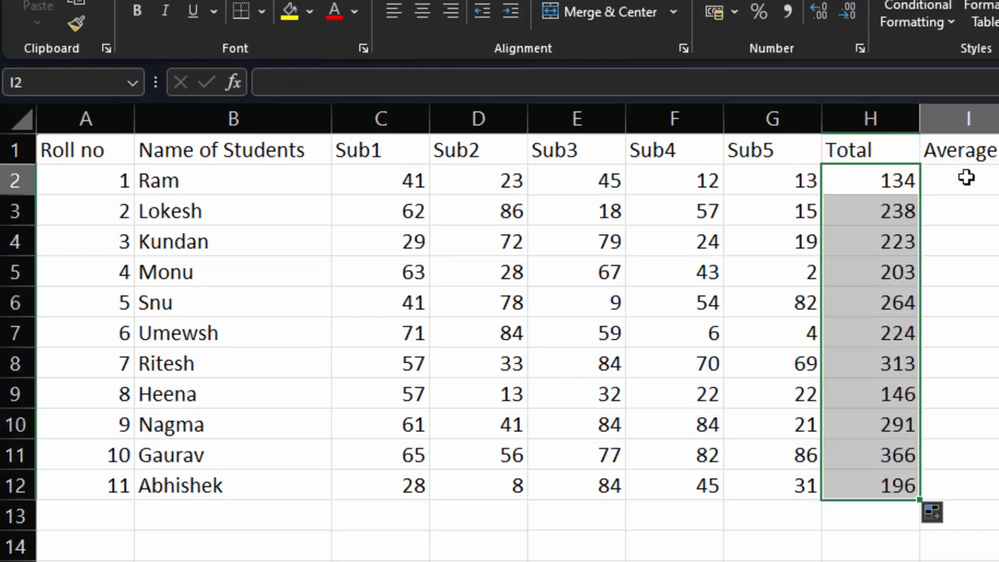
type("=a")
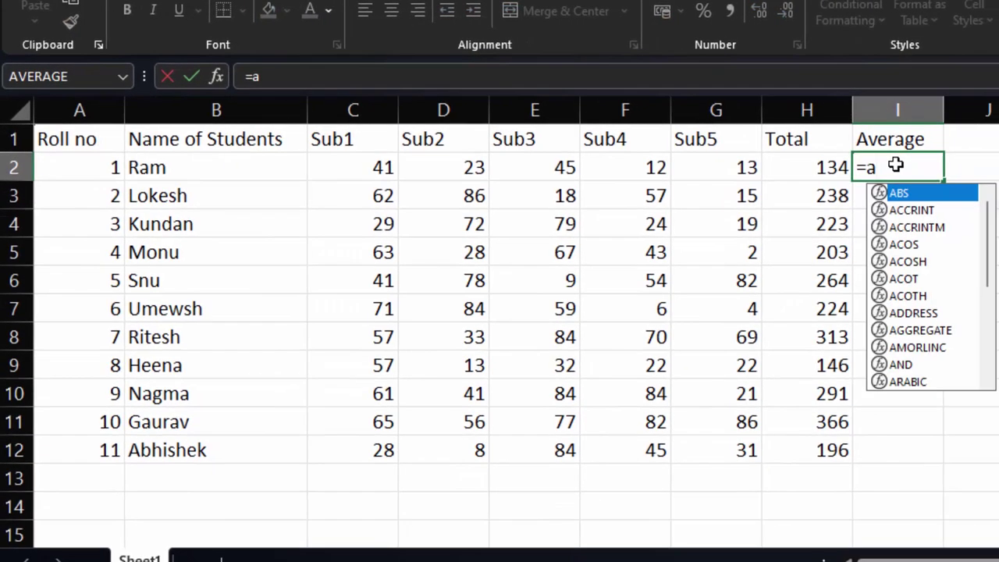
type("ve")
key("Tab")
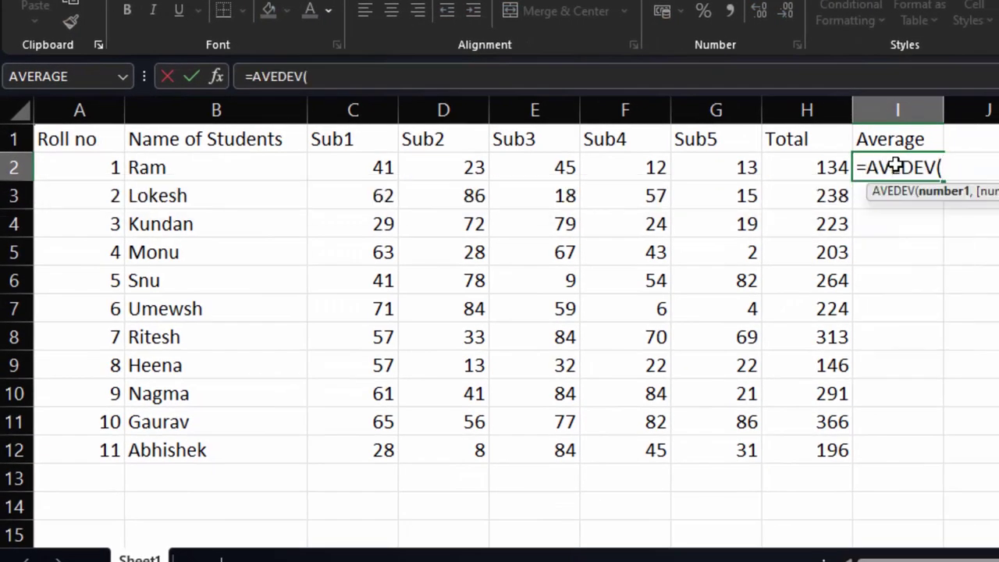
key("BackSpace")
key("BackSpace")
key("BackSpace")
key("BackSpace")
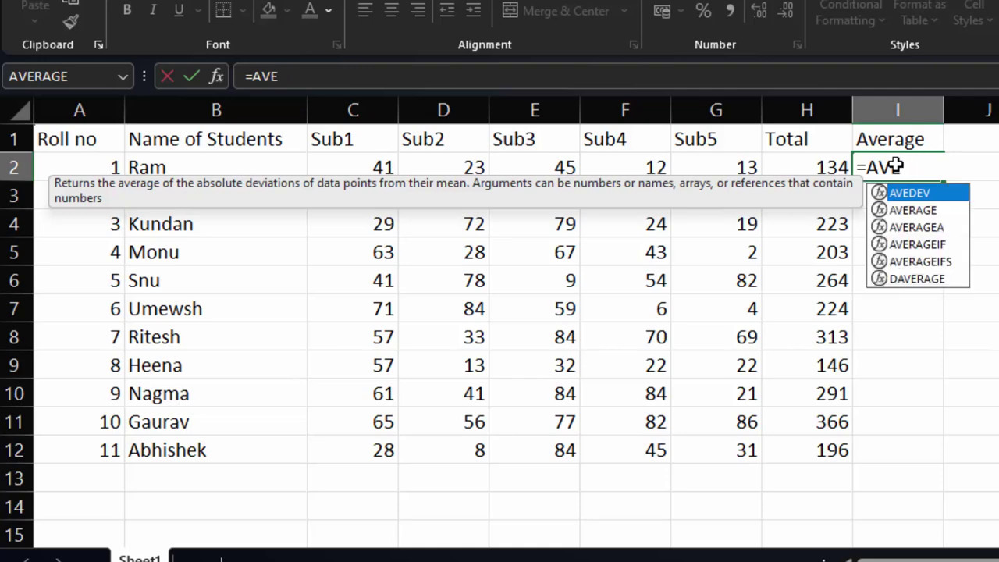
double_click(919, 211)
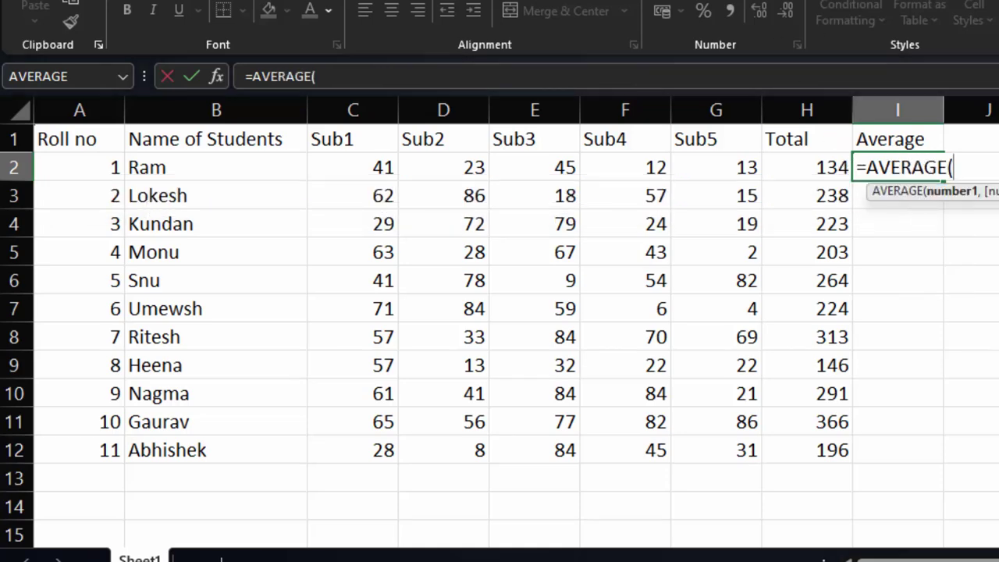
left_click_drag(365, 164, 699, 168)
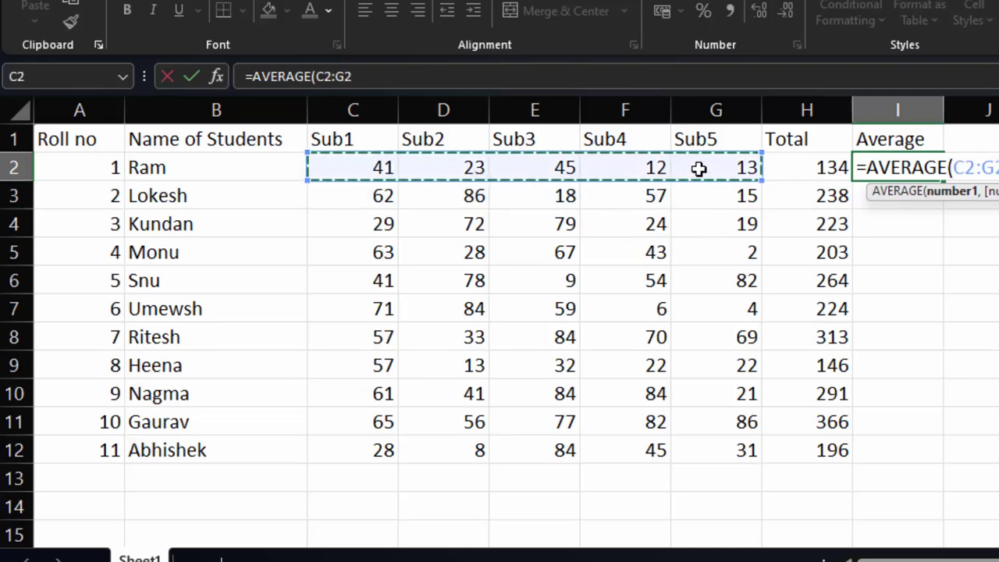
key("Return")
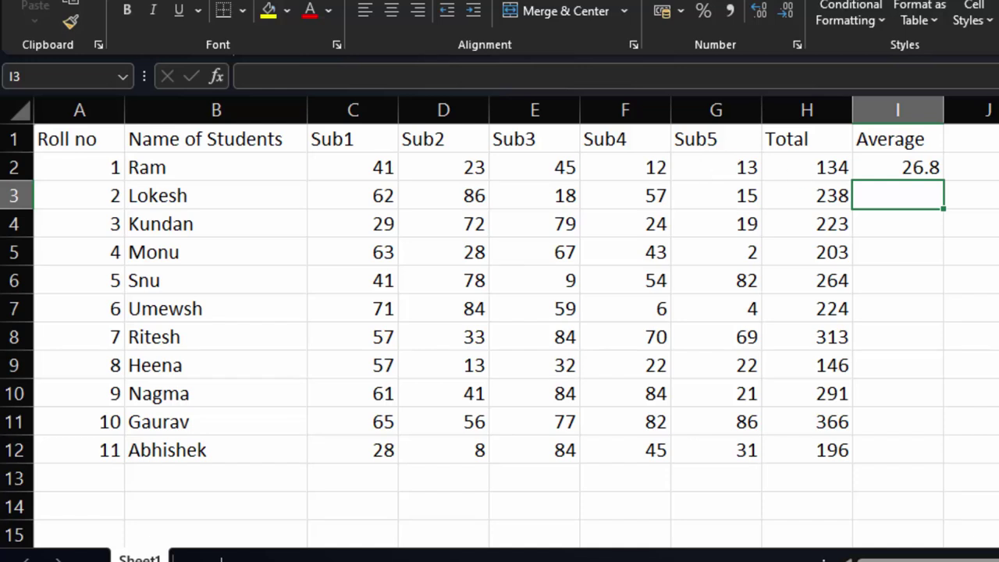
left_click(910, 167)
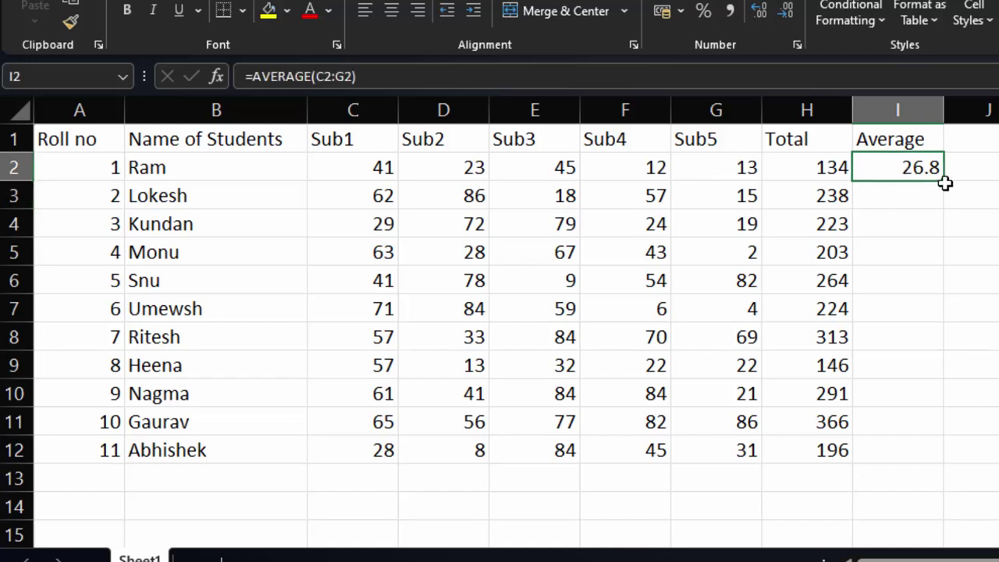
double_click(945, 184)
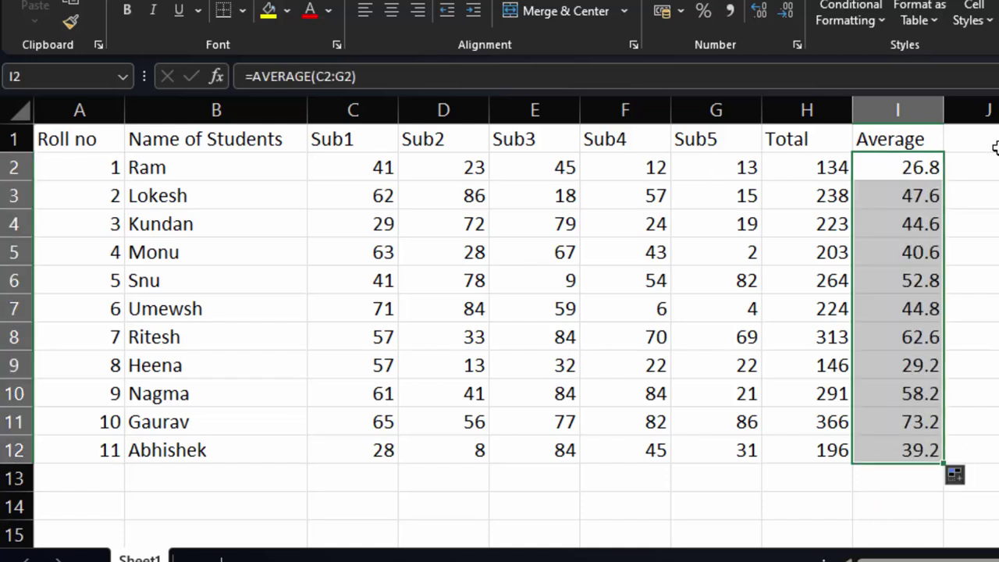
- Give every cell of the marks table A1:I12 an all-borders outline
left_click(534, 300)
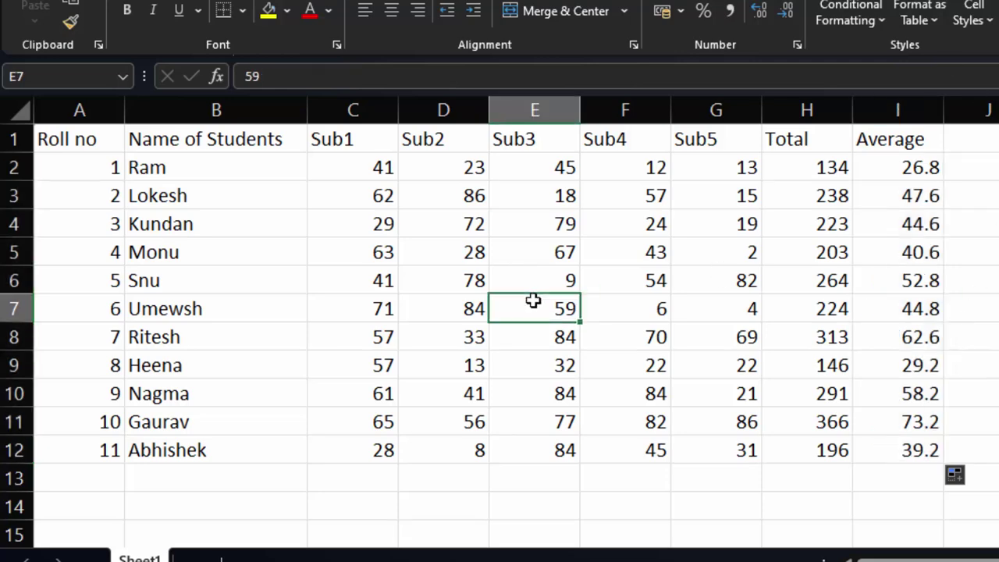
key("ctrl+a")
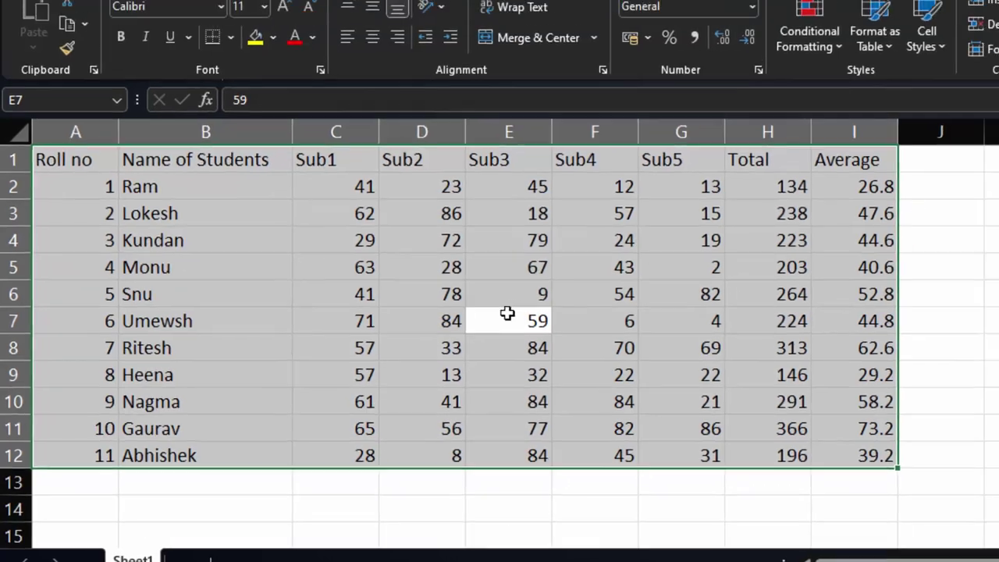
key("alt+h")
key("b")
key("a")
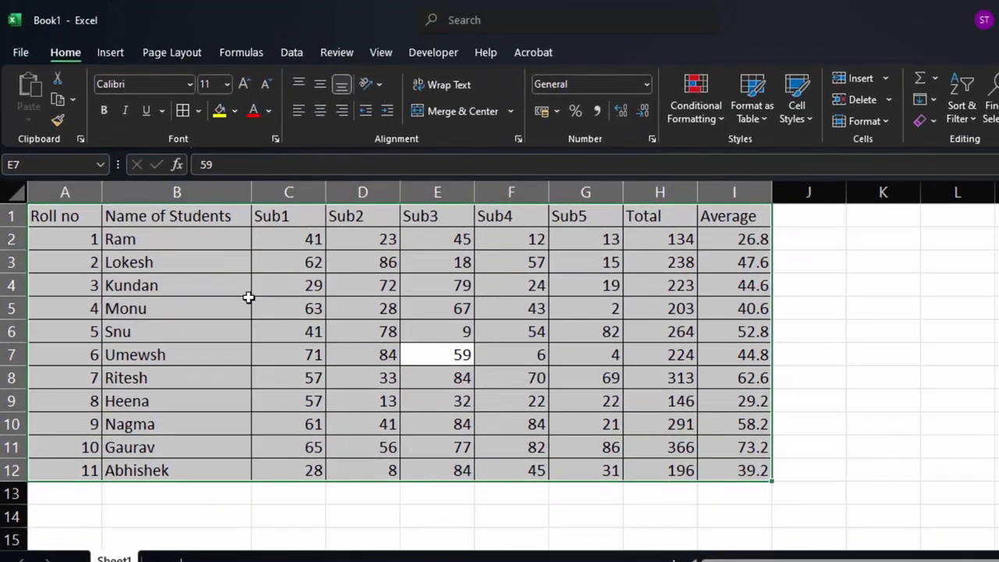
- Fill the header row A1:I1 with yellow
mouse_move(83, 217)
left_mouse_down()
mouse_move(636, 193)
mouse_move(722, 214)
left_mouse_up()
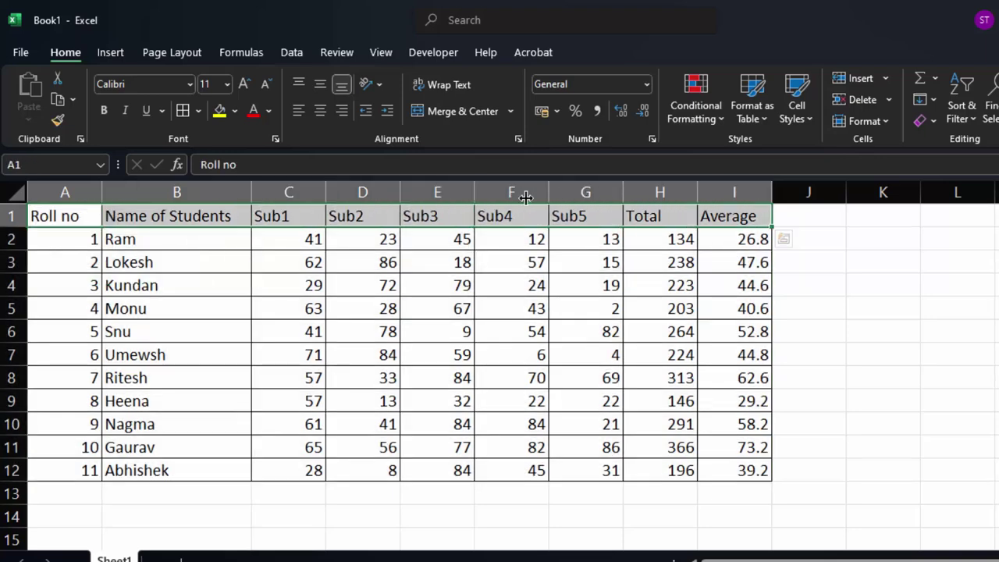
left_click(219, 111)
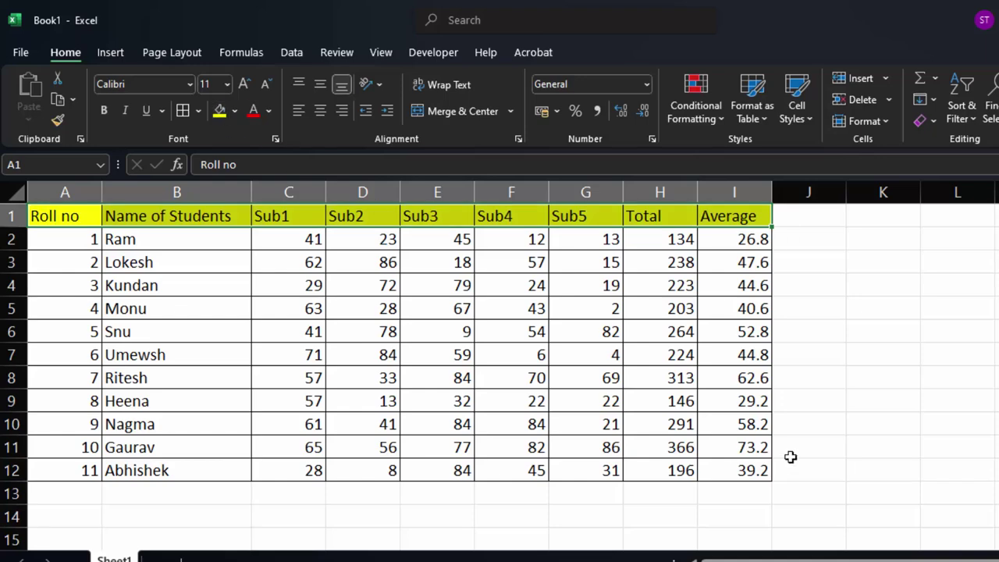
left_click(831, 422)
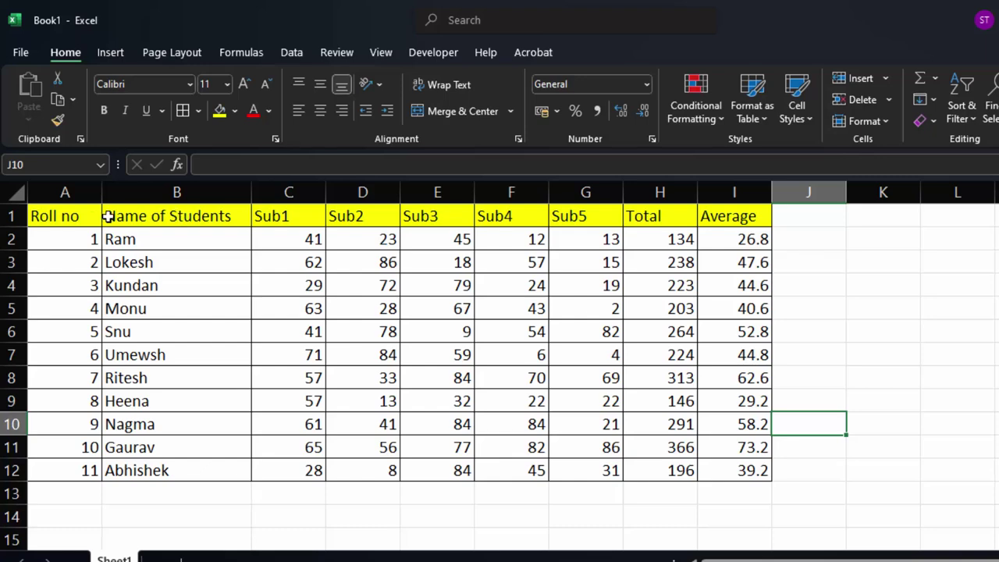
- Copy the yellow Roll no header from A1 into D14
left_click_drag(86, 219, 261, 214)
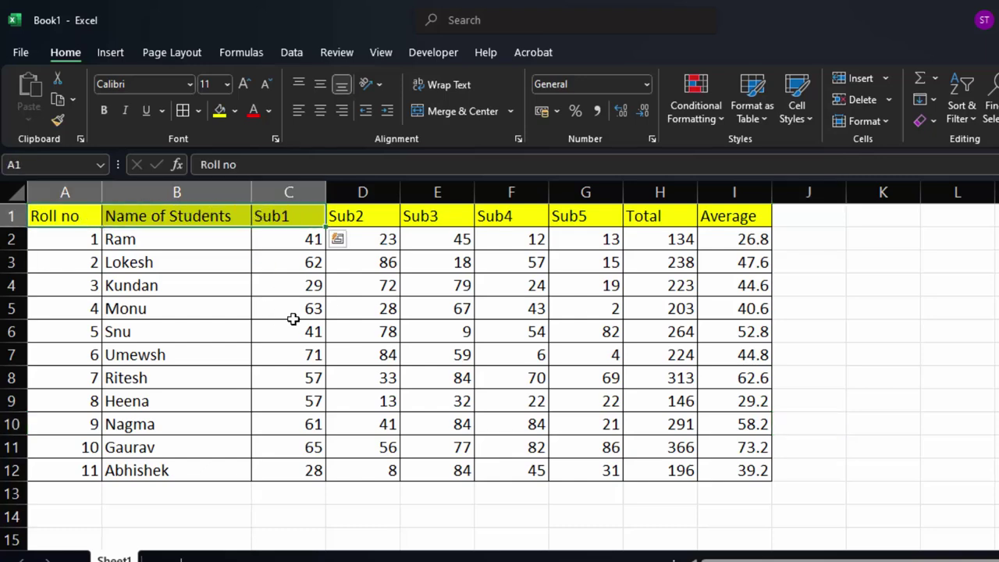
scroll(339, 513, "down", 3)
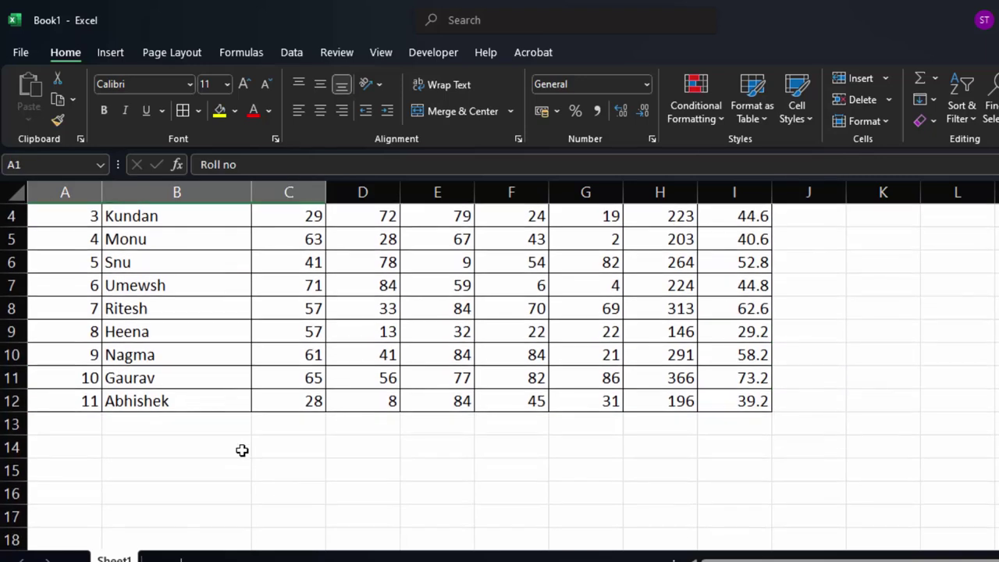
scroll(241, 451, "up", 3)
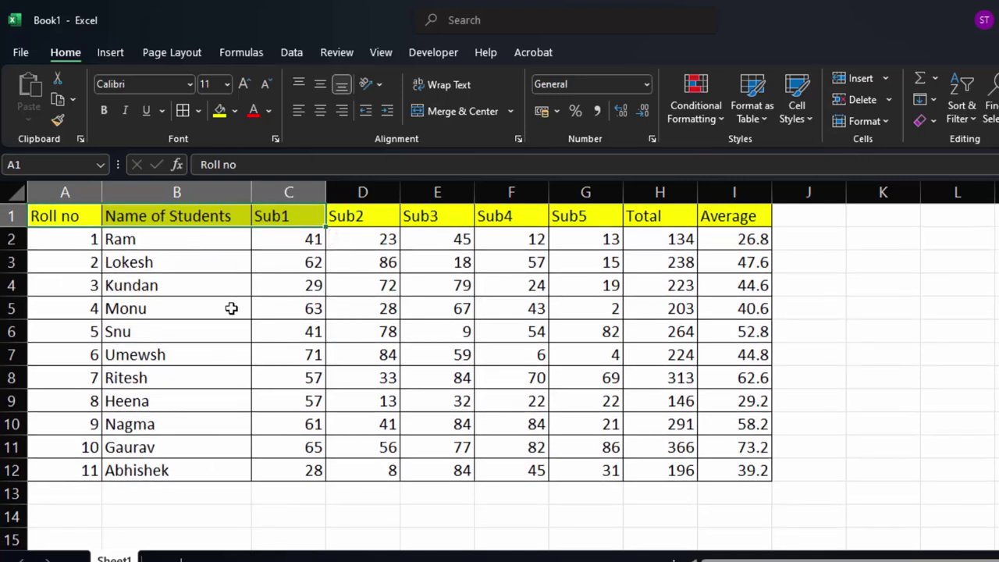
right_click(69, 222)
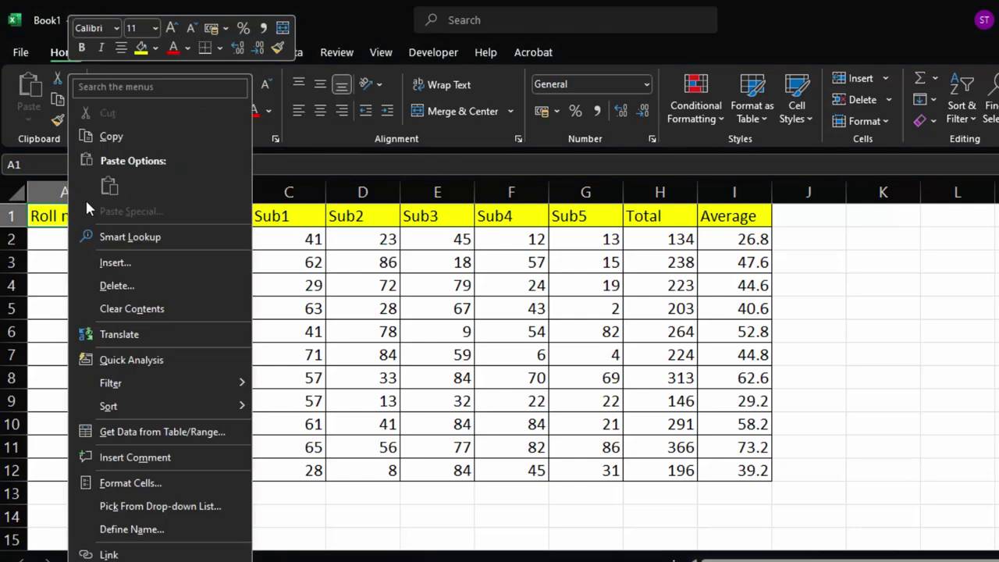
left_click(102, 136)
left_click(360, 520)
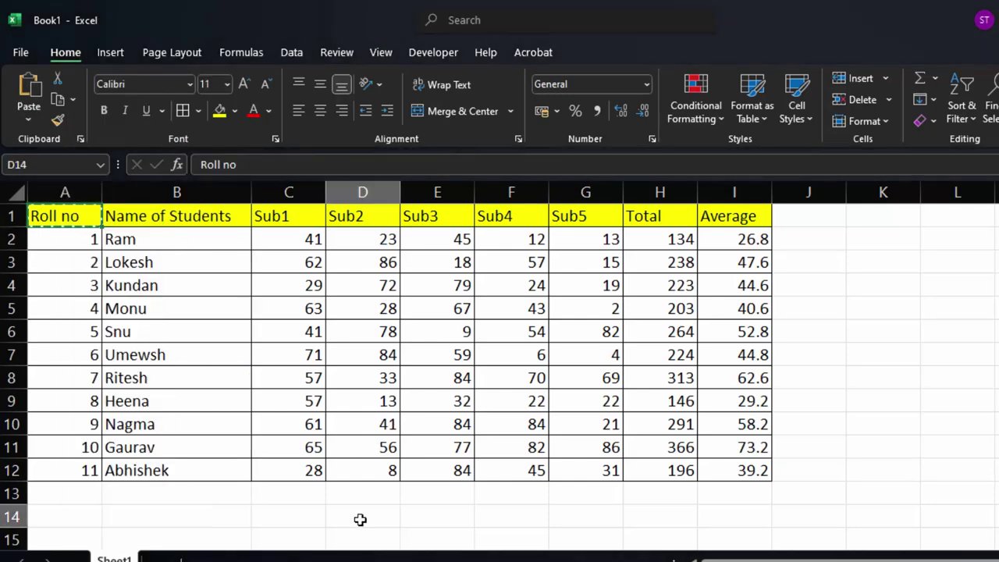
key("ctrl+v")
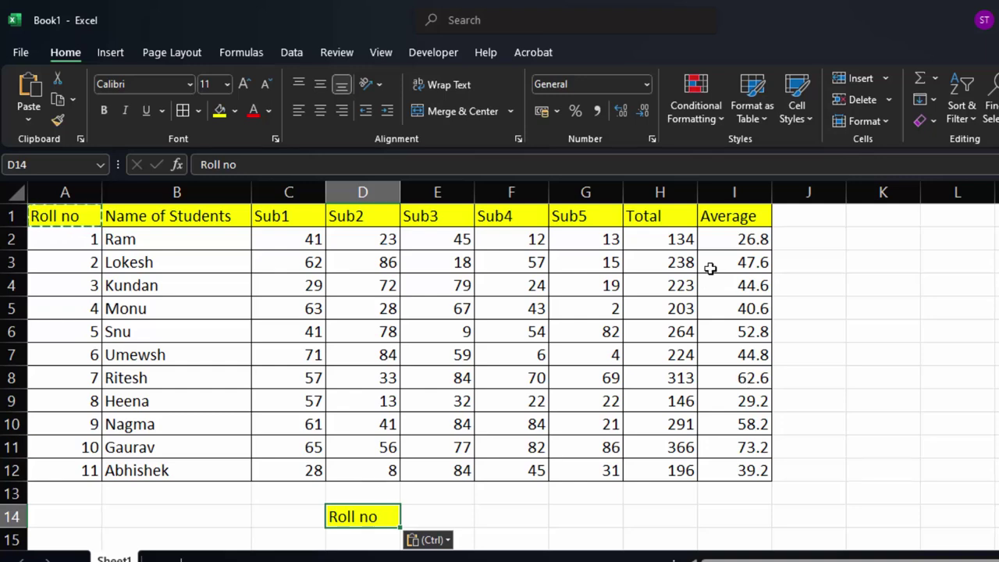
- Copy the Total header from H1 into E14, then select D15 for the roll number input
left_click(659, 216)
right_click(660, 216)
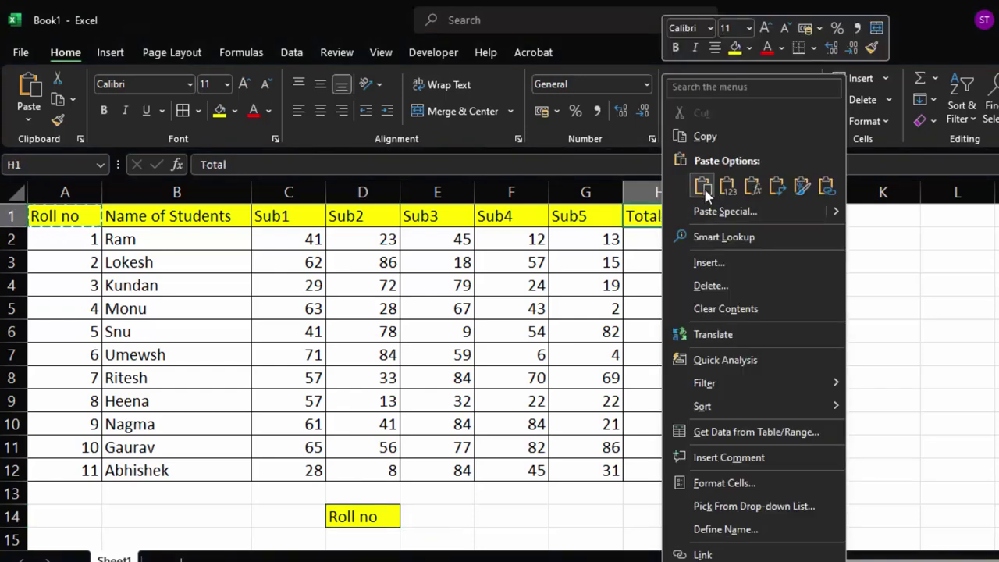
left_click(697, 143)
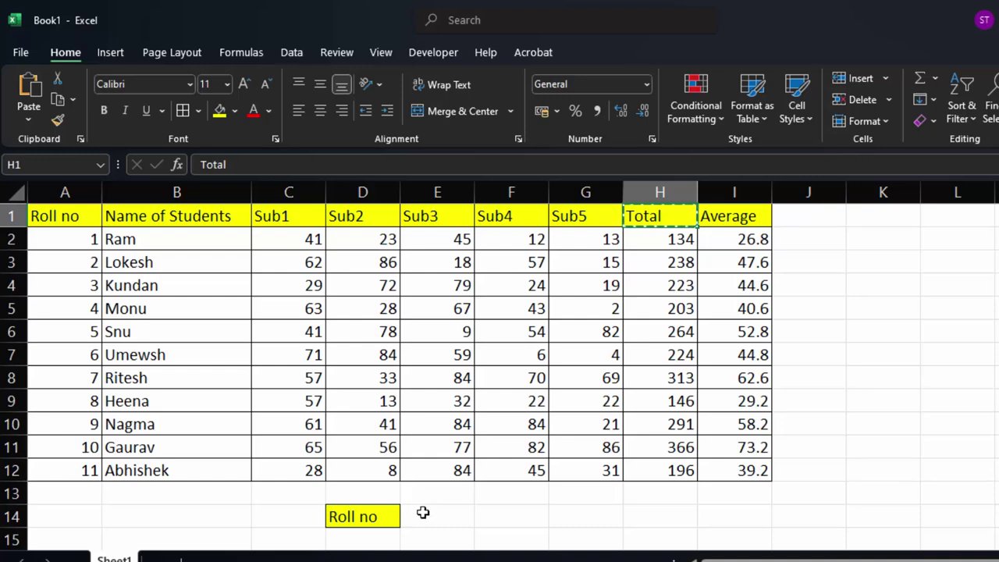
left_click(423, 513)
key("ctrl+v")
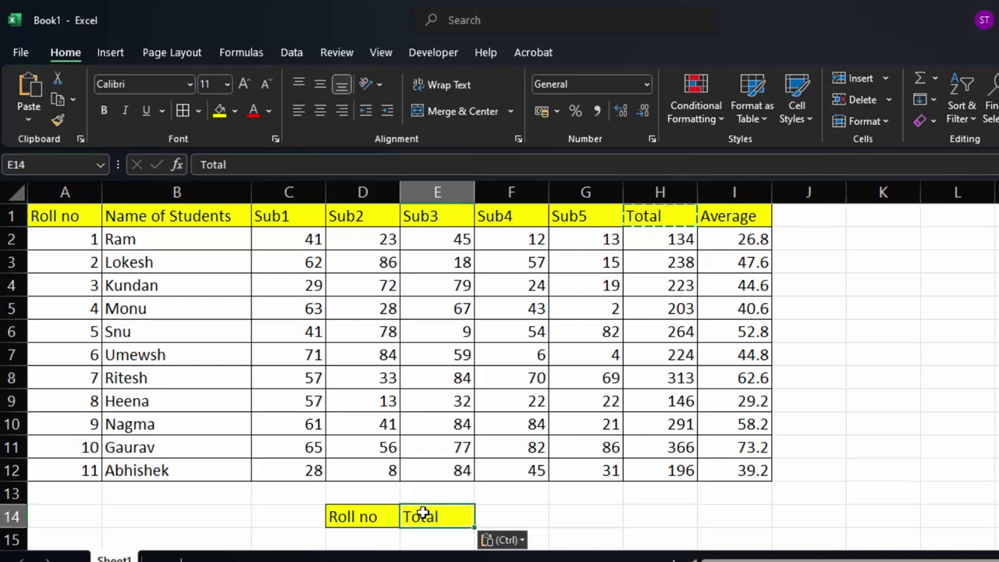
scroll(422, 513, "down", 1)
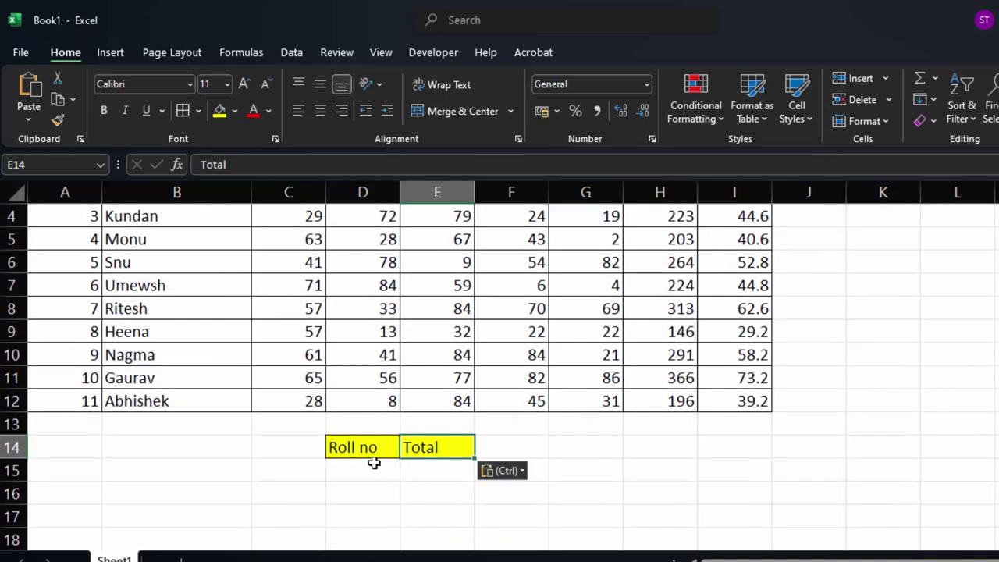
left_click(374, 463)
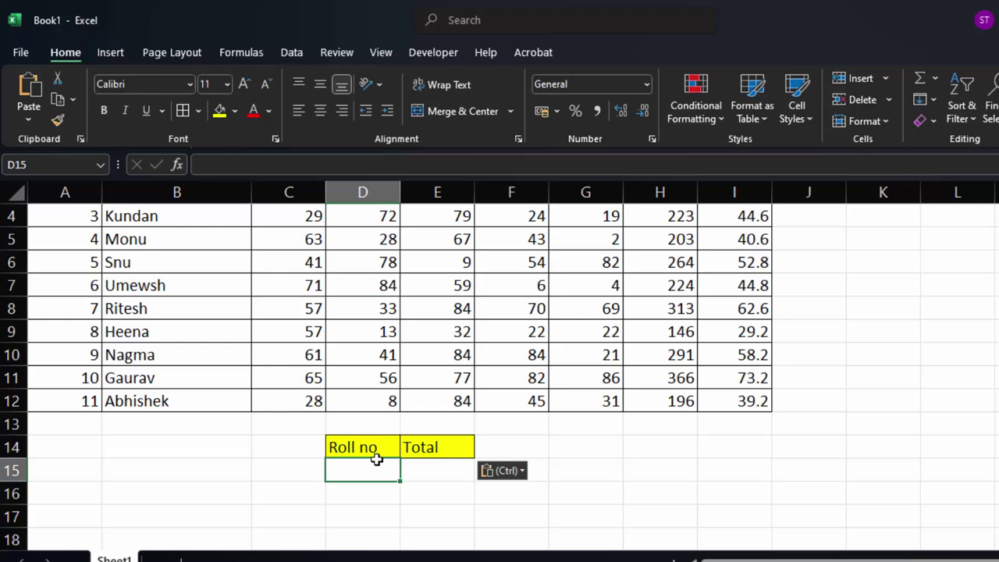
- Give D15 a List data validation with source =$A$2:$A$12, the roll numbers
left_click(304, 53)
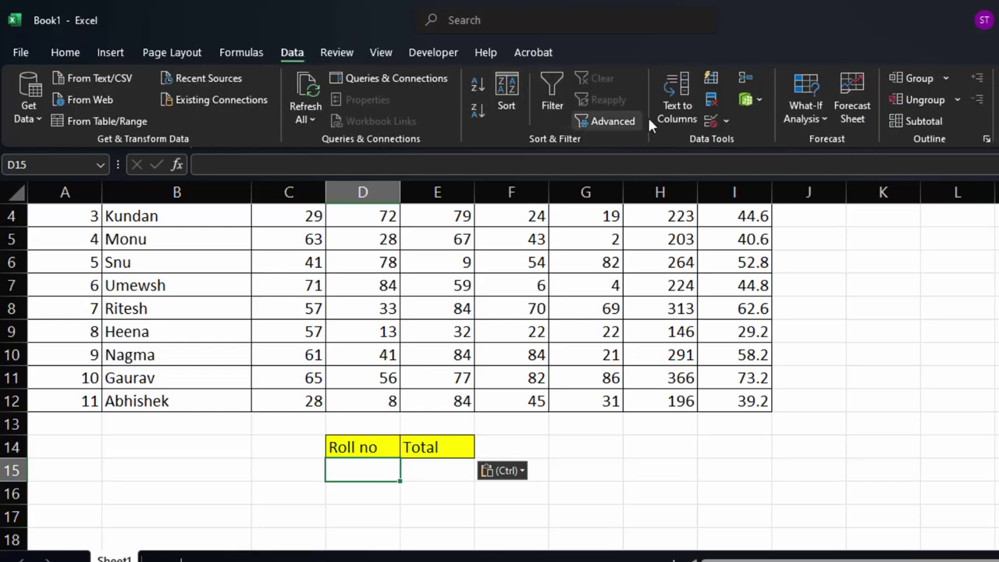
left_click(725, 121)
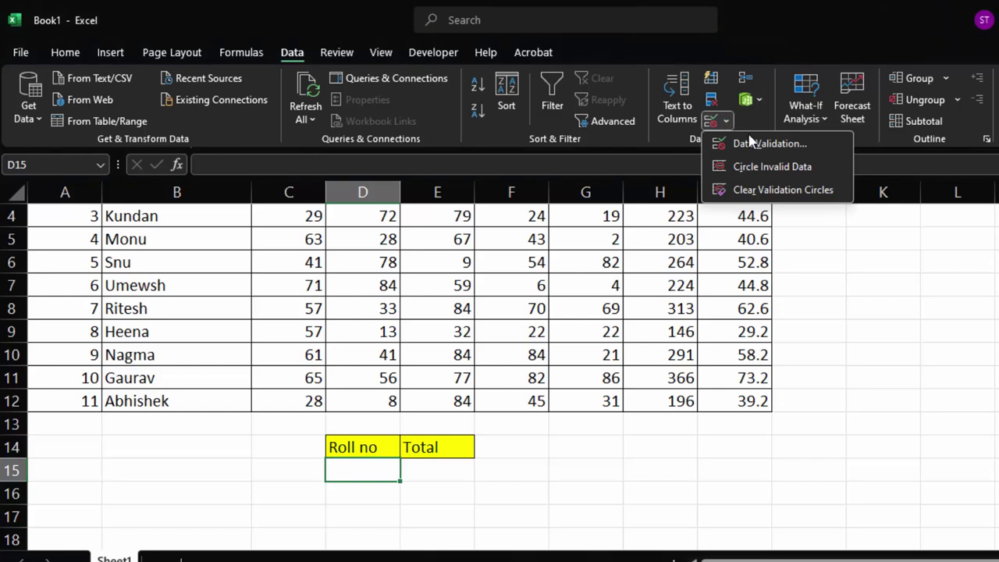
left_click(734, 142)
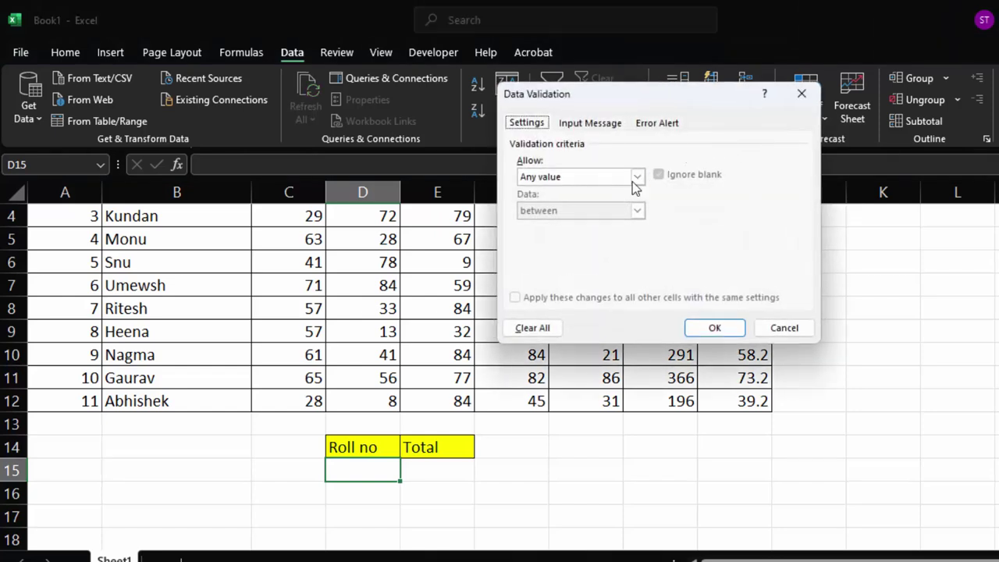
left_click(636, 177)
left_click(561, 224)
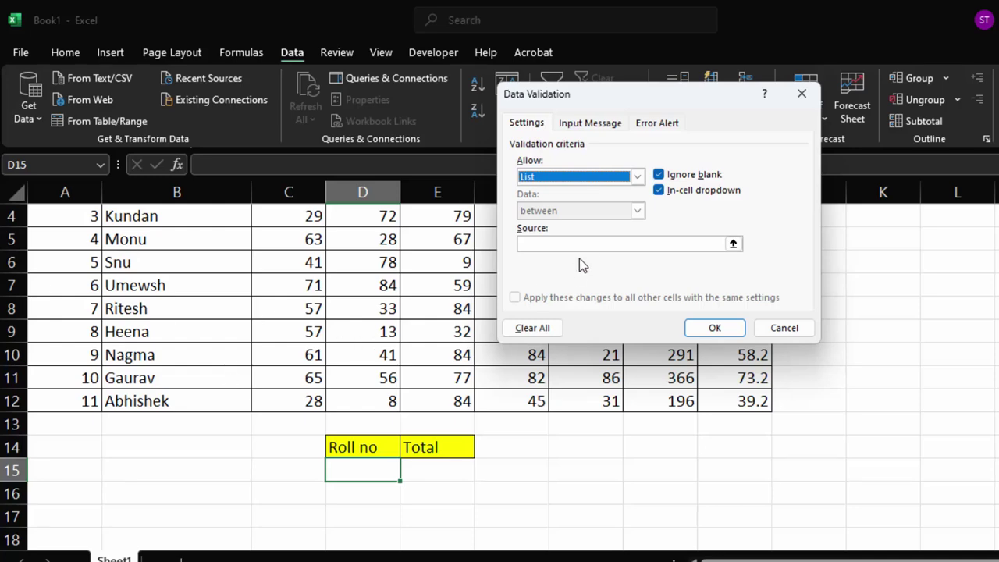
left_click(580, 243)
scroll(149, 288, "up", 1)
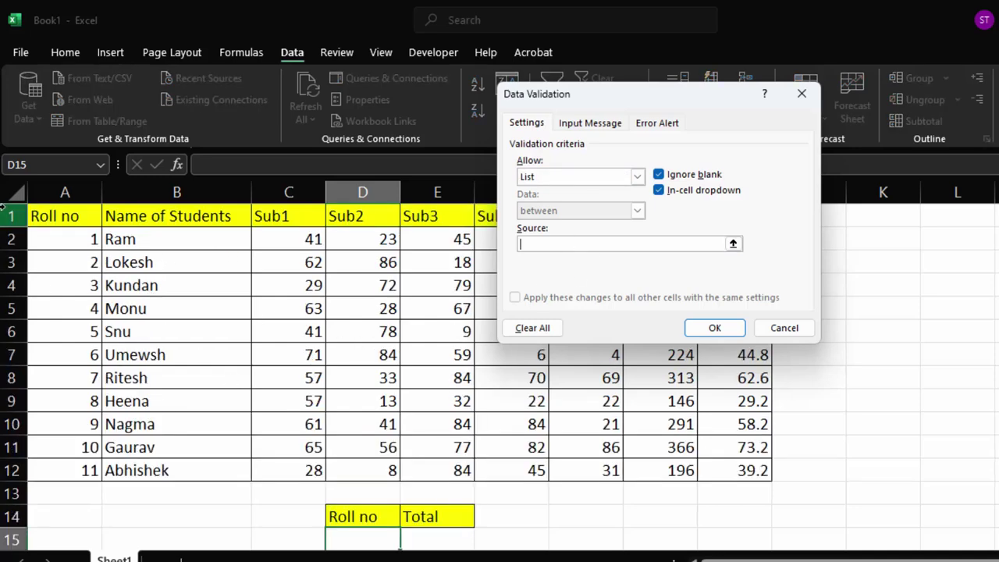
left_click_drag(61, 237, 62, 468)
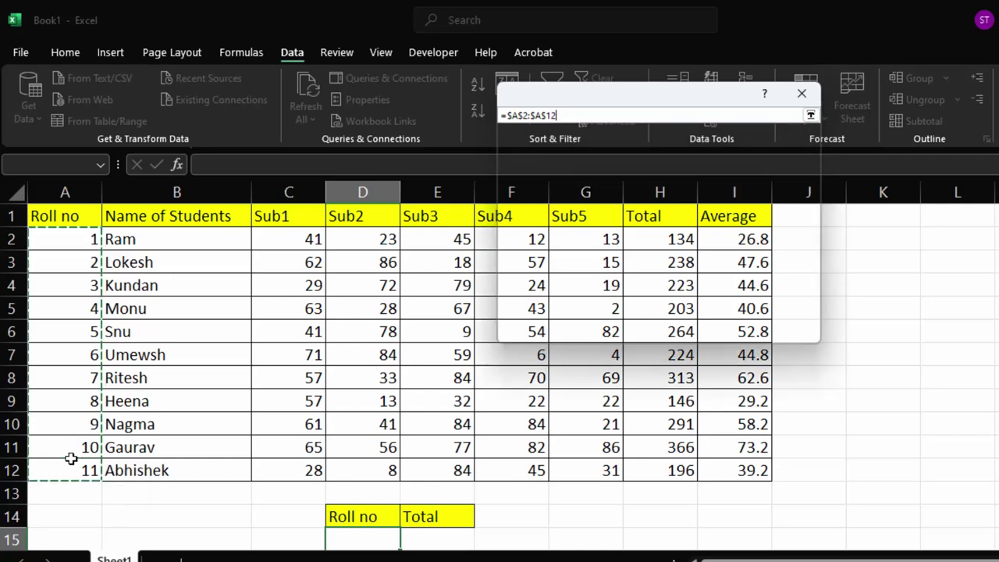
left_click(698, 329)
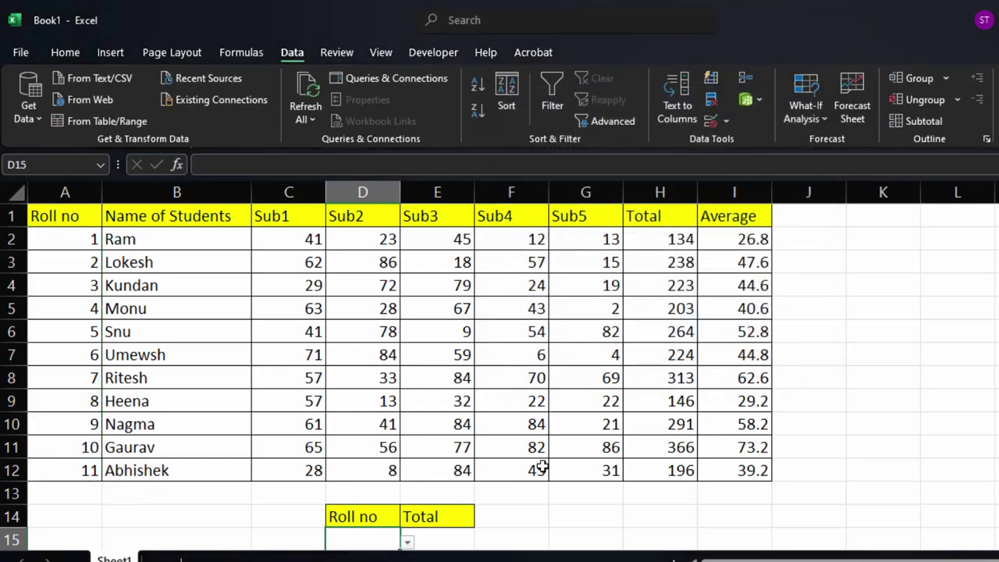
scroll(469, 422, "down", 3)
left_click(407, 345)
- Pick roll number 4 from the D15 dropdown
left_click(385, 335)
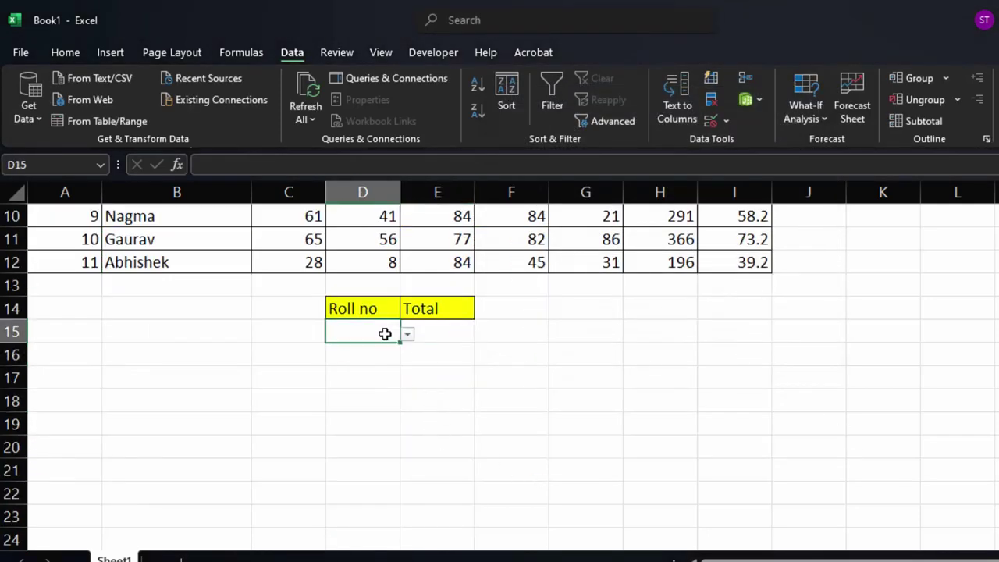
left_click(406, 336)
left_click(324, 402)
- In E15, type =VLOOKUP(D15,$A$2:$I$12,8,0) to fetch the Total column
left_click(461, 329)
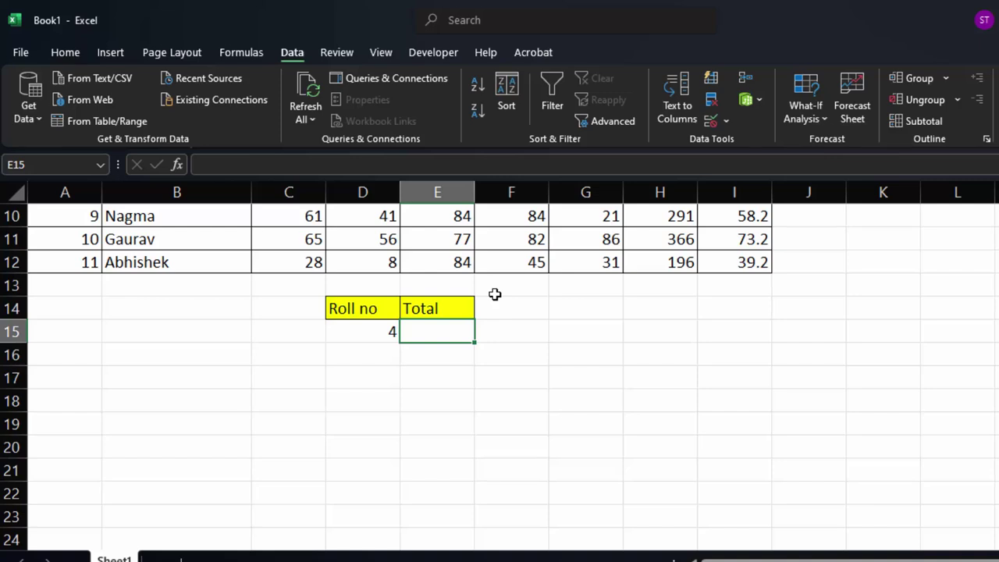
type("=v")
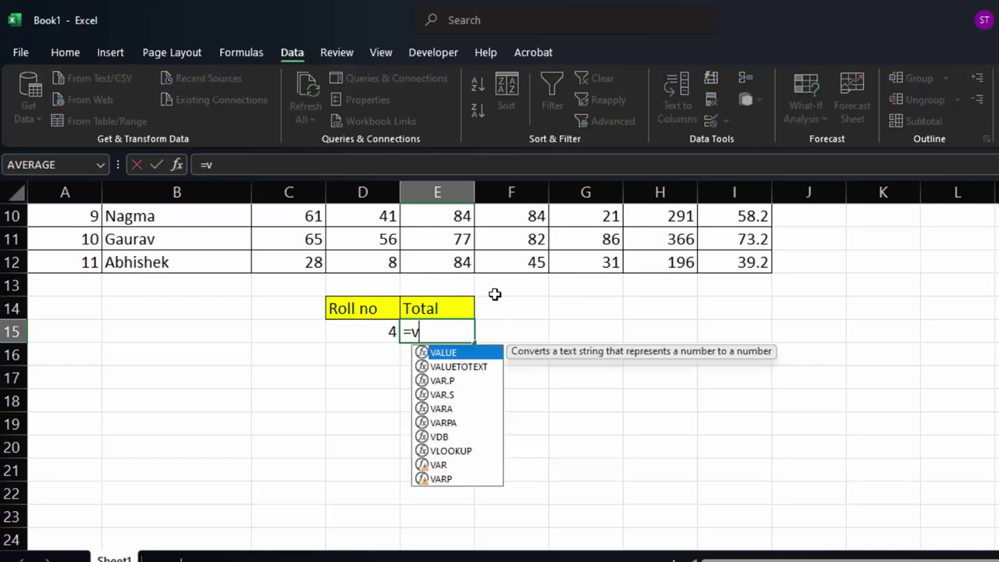
type("lo")
key("Tab")
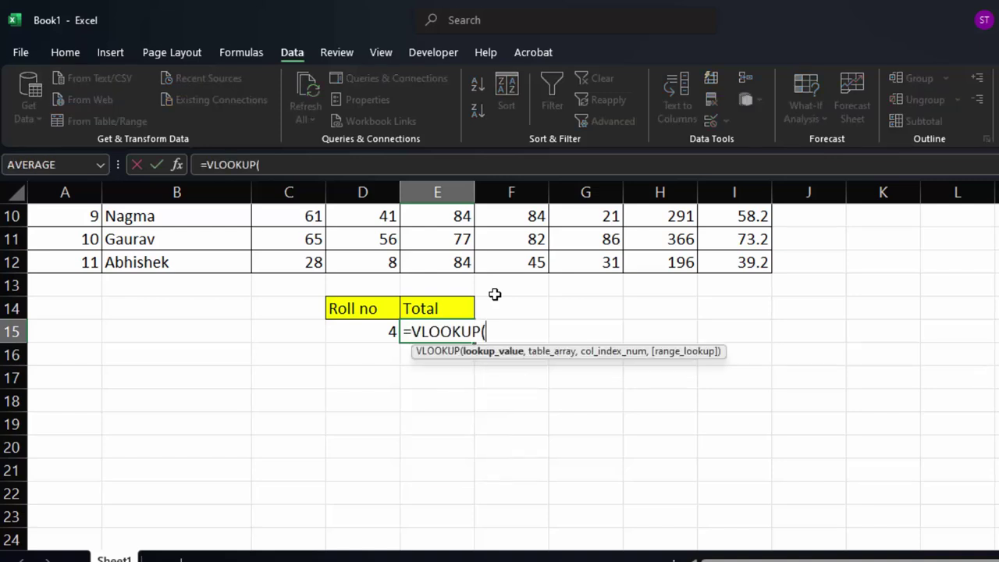
left_click(367, 326)
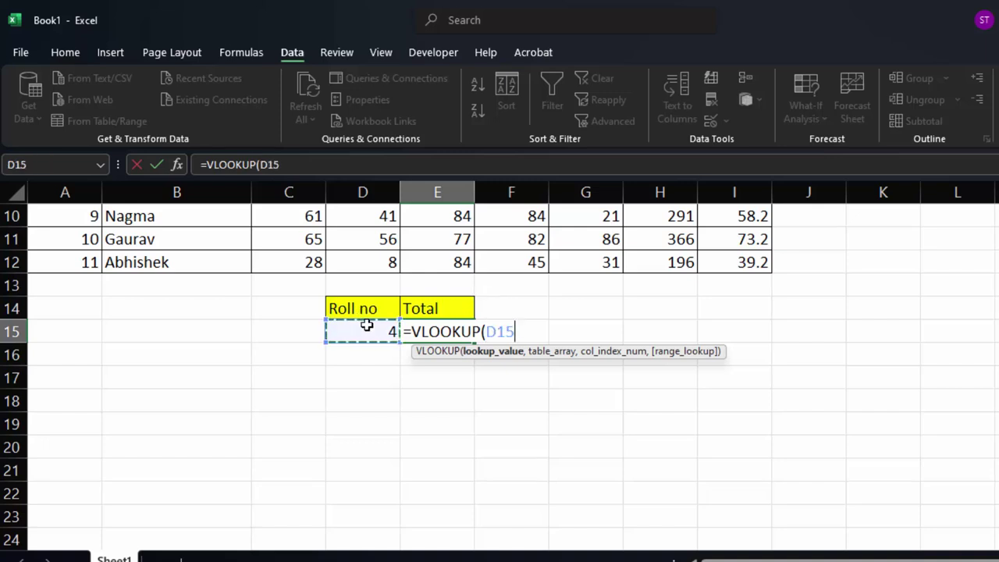
type(",")
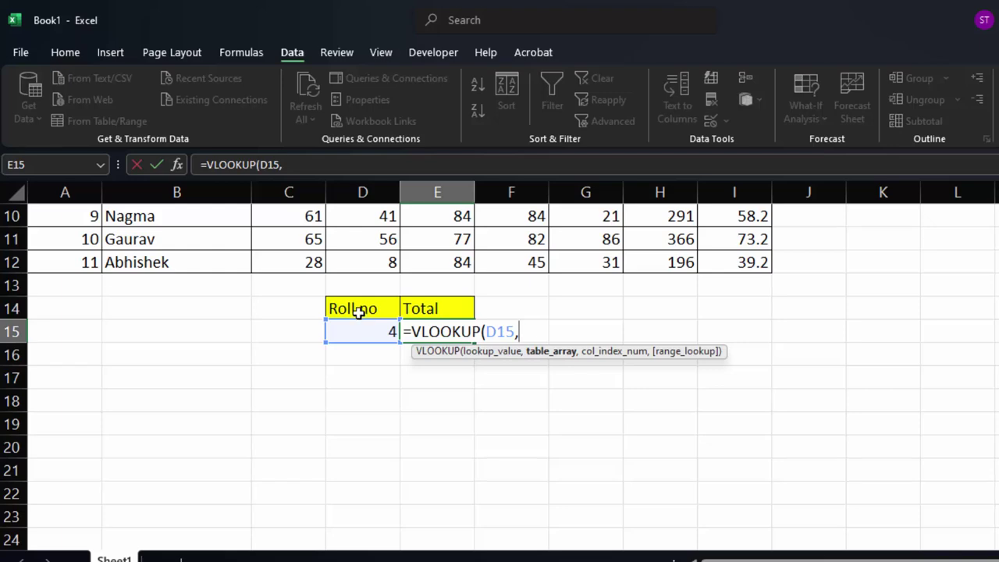
scroll(359, 312, "up", 3)
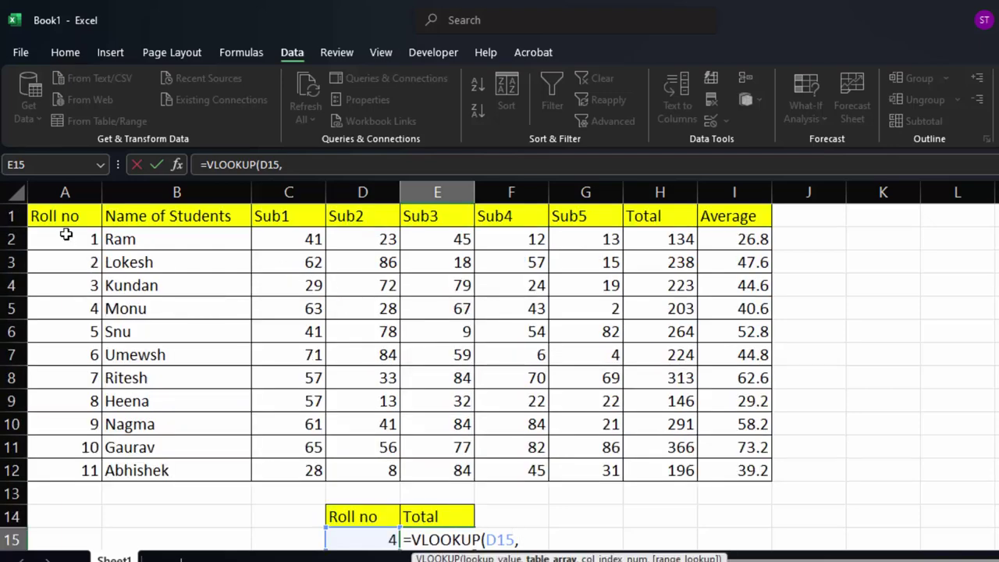
left_click_drag(70, 234, 567, 393)
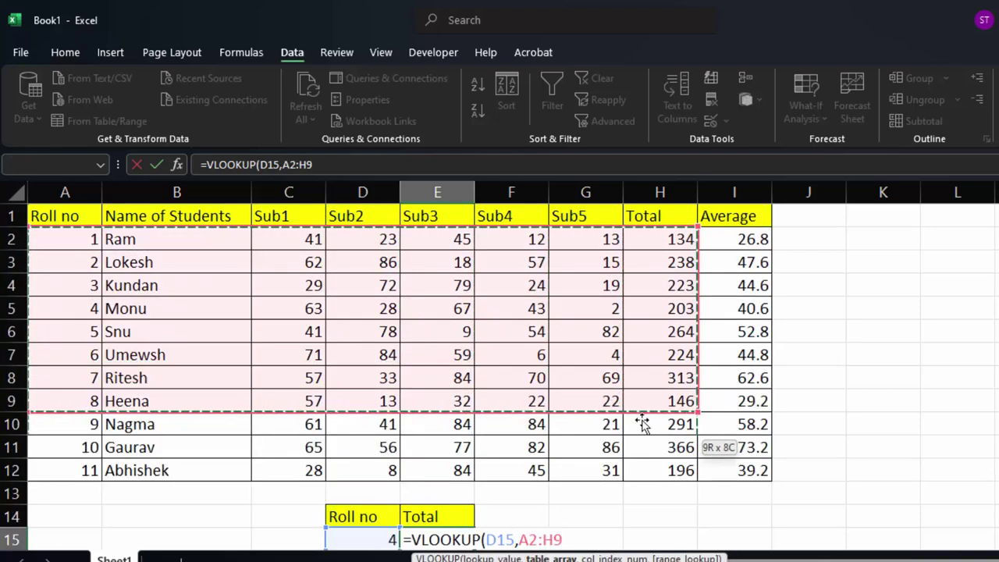
left_click_drag(567, 393, 709, 463)
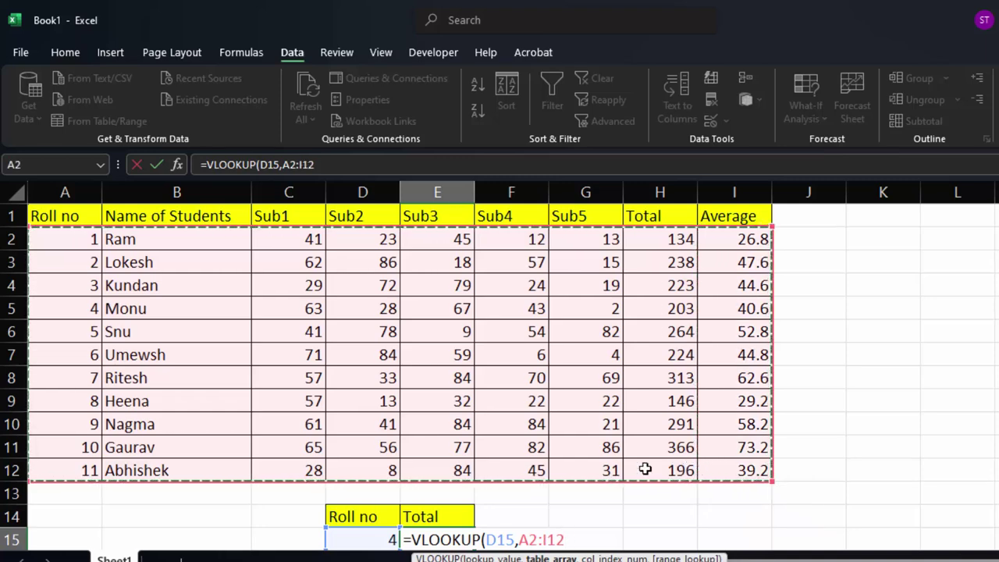
key("F4")
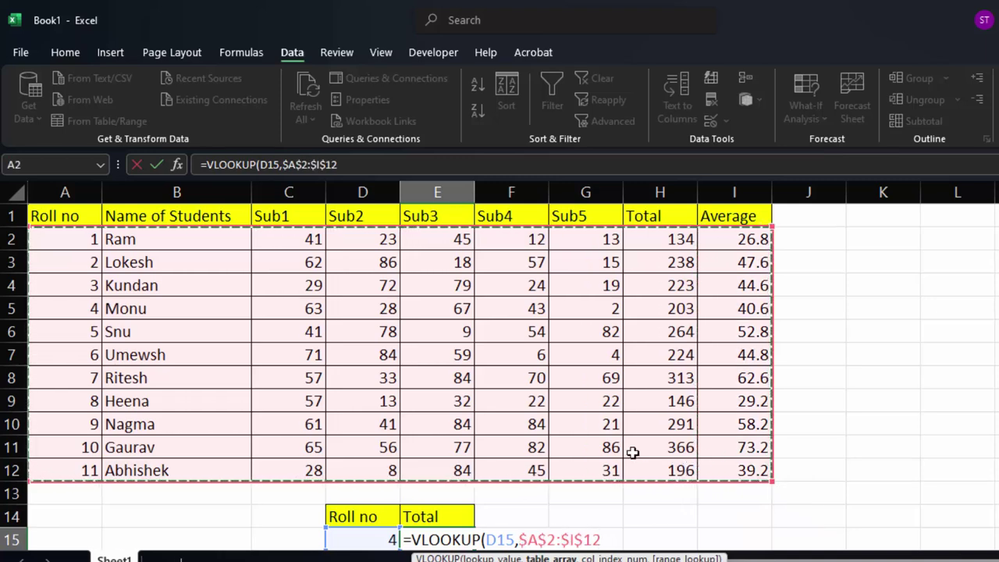
type(",")
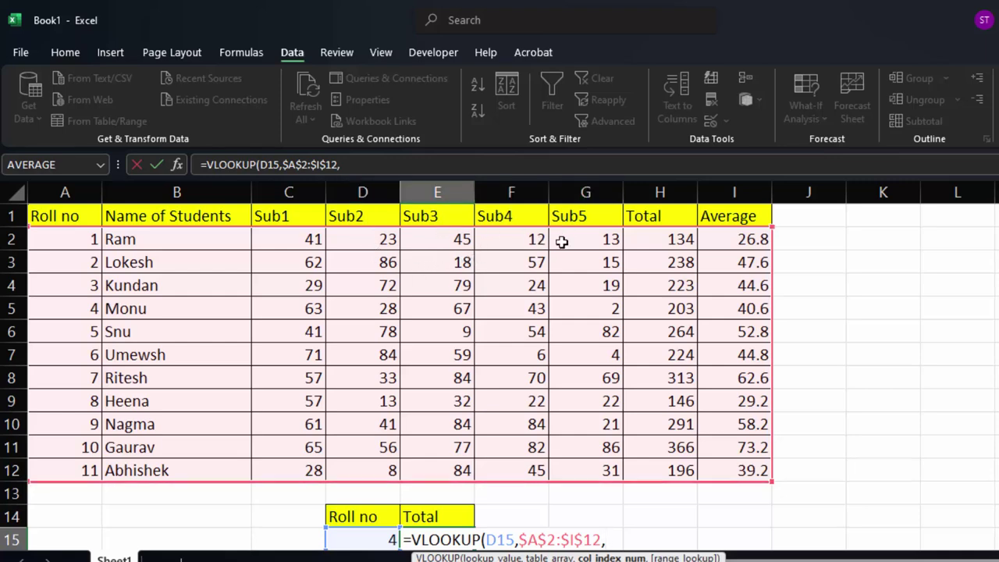
scroll(598, 395, "down", 1)
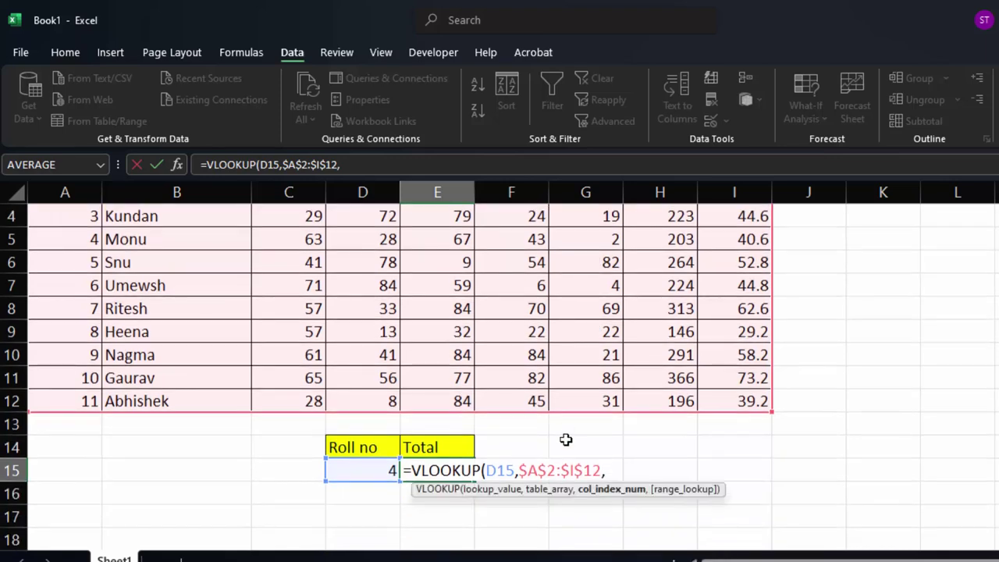
scroll(578, 441, "down", 1)
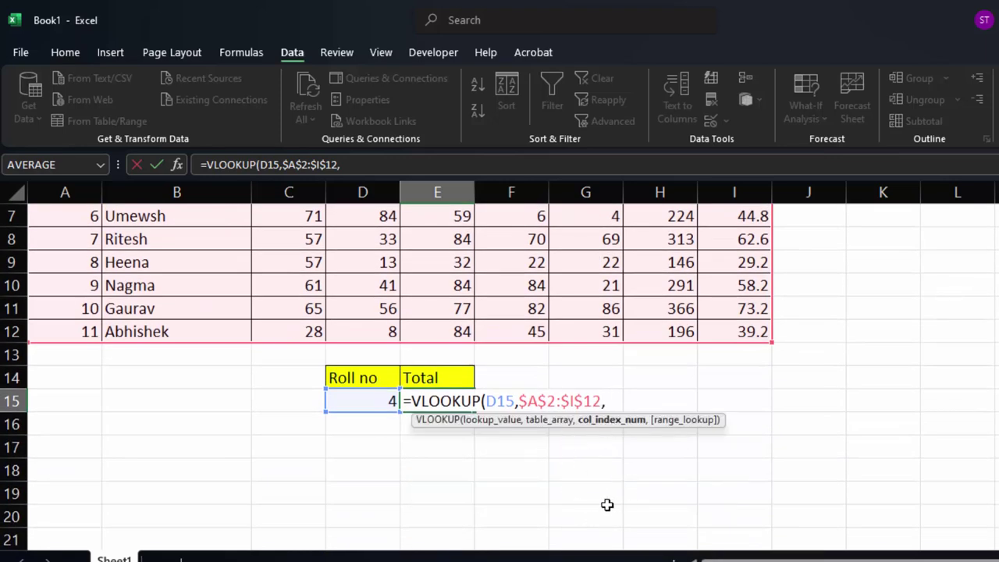
type("8")
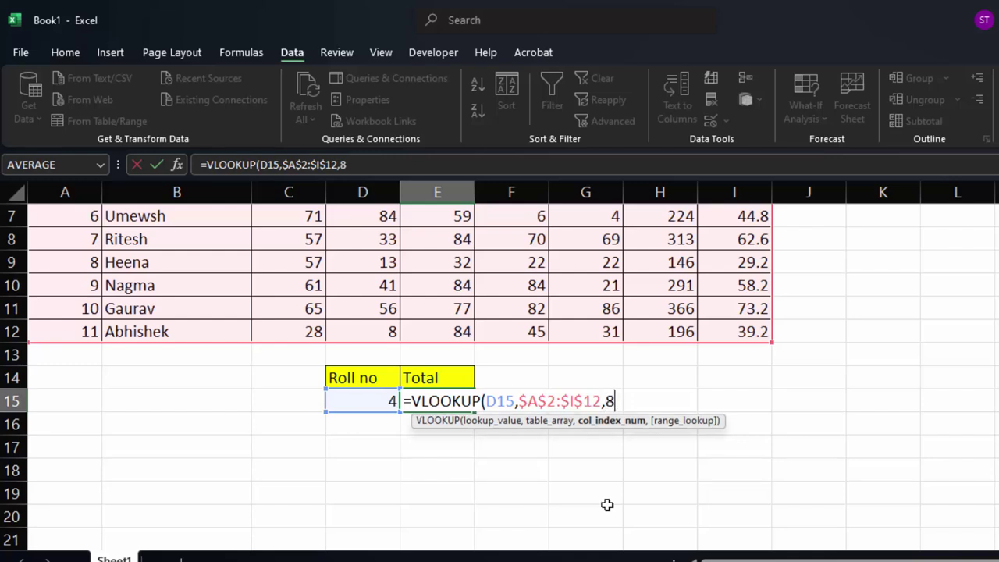
type(",0")
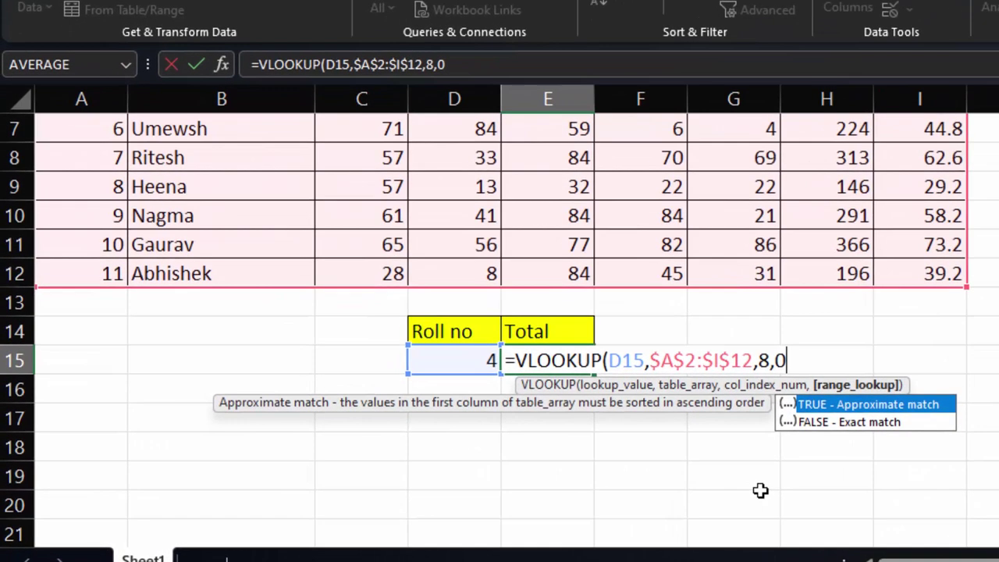
type(")")
- Enter the E15 lookup formula so it shows Total 203 for roll number 4
key("Return")
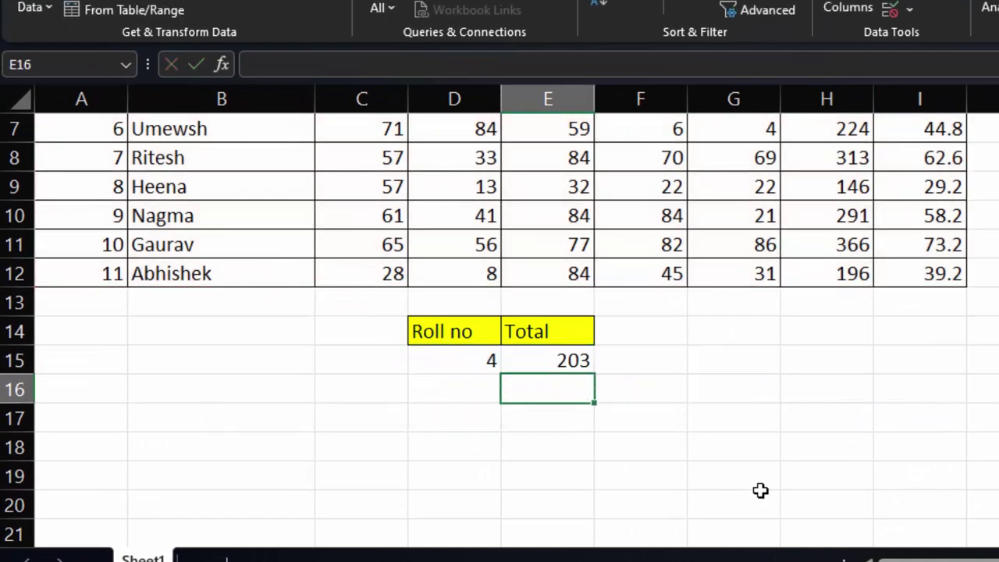
scroll(749, 489, "up", 1)
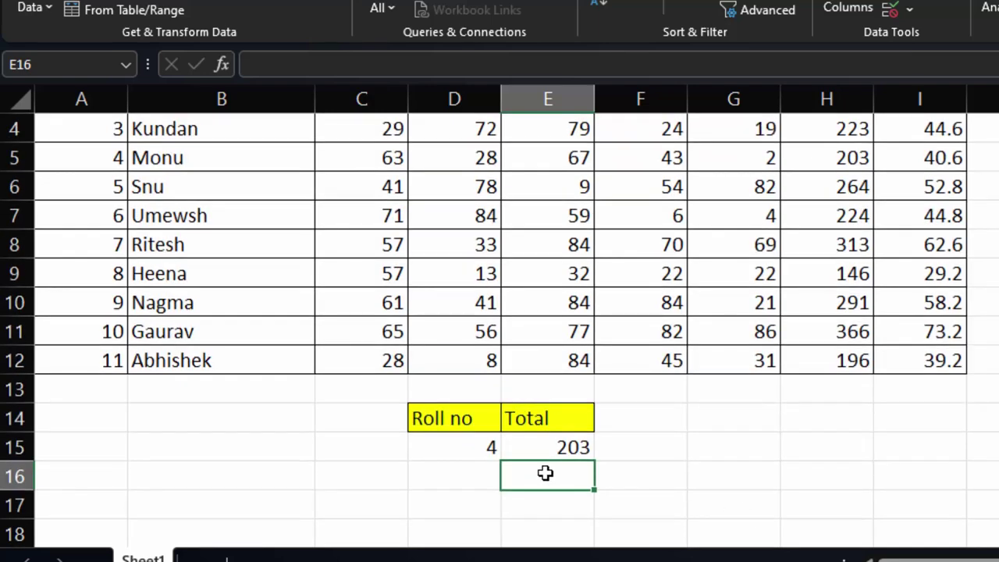
left_click(579, 446)
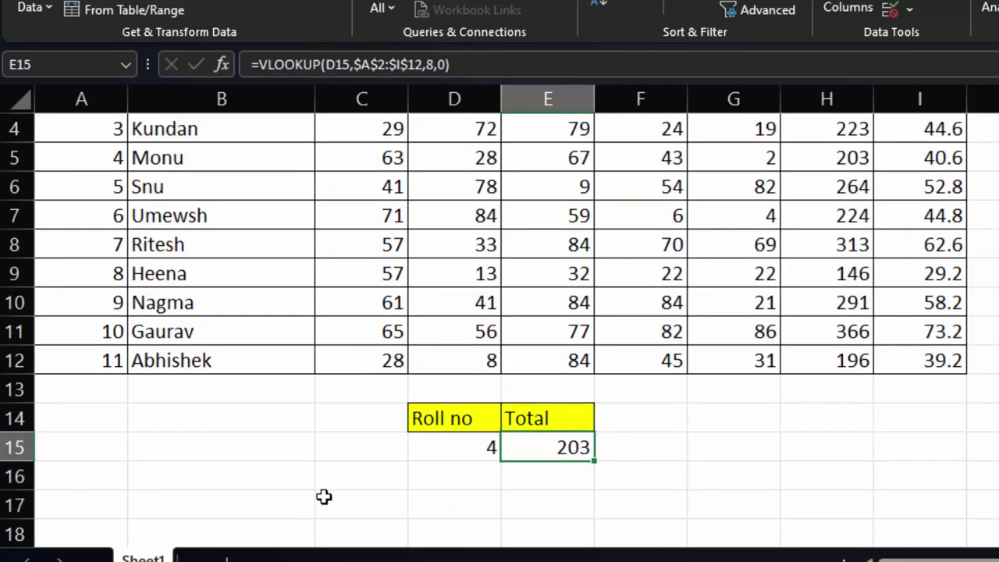
- Fill H5, roll number 4's total 203, with light orange
left_click(52, 161)
left_click_drag(51, 161, 802, 165)
left_click(814, 164)
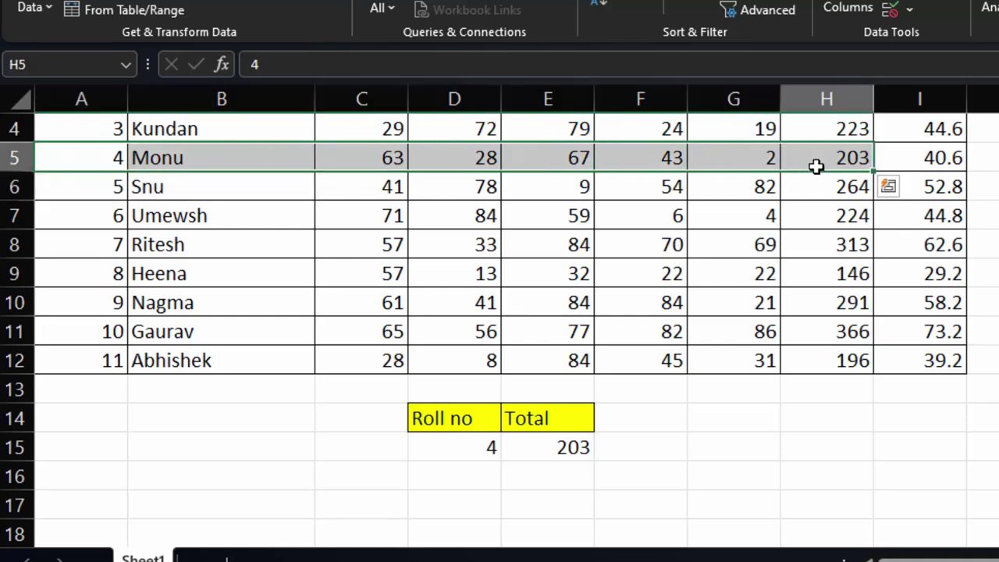
key("alt+h")
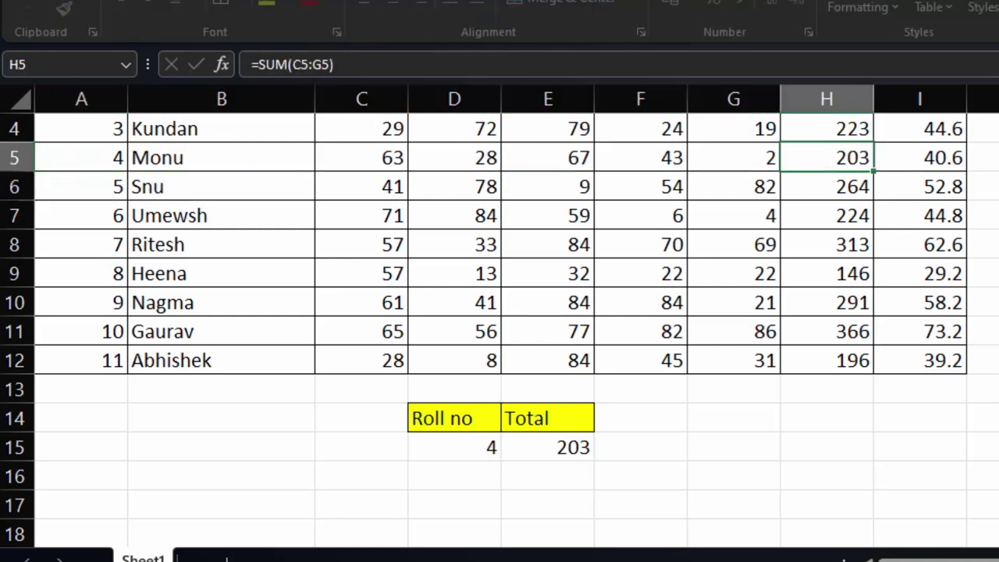
left_click(295, 6)
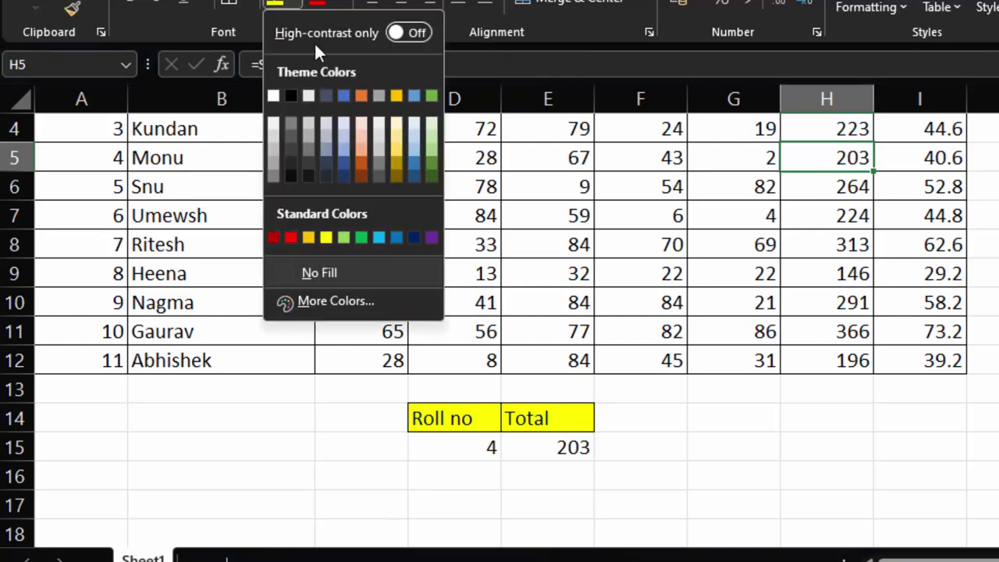
left_click(361, 151)
left_click(692, 304)
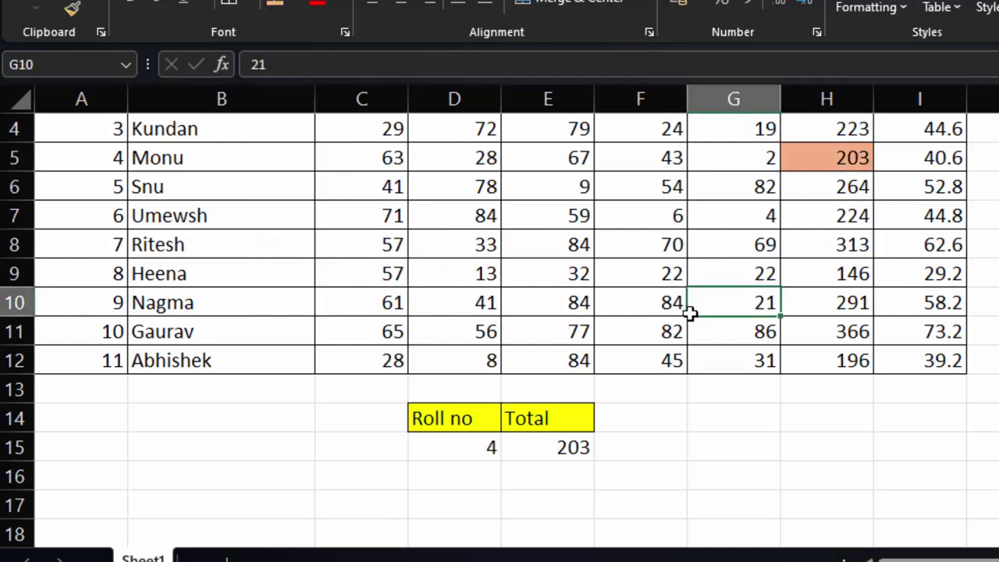
- Set D15 to roll number 8 and verify the lookup against row 9's total 146
scroll(546, 301, "up", 1)
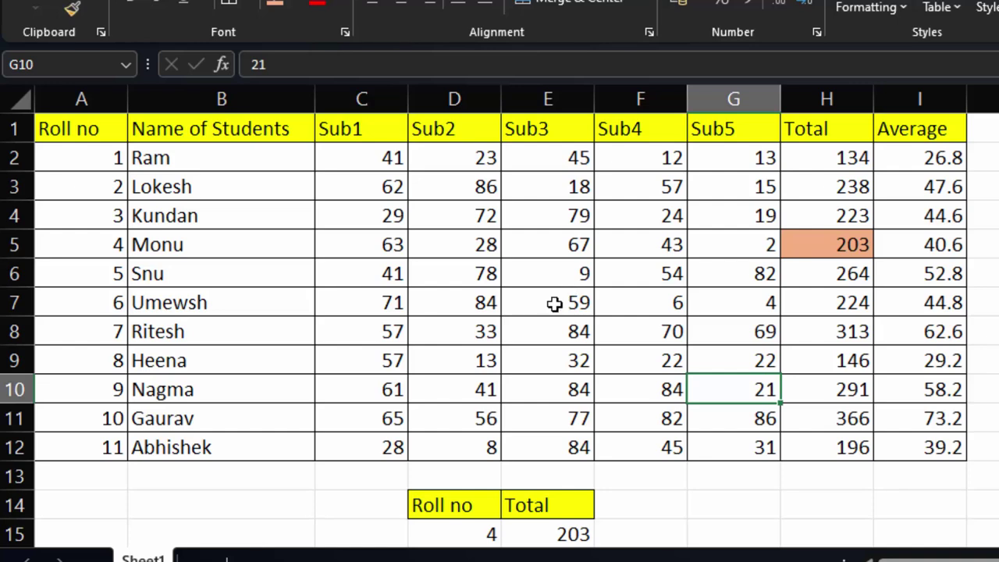
scroll(555, 304, "down", 1)
left_click(472, 443)
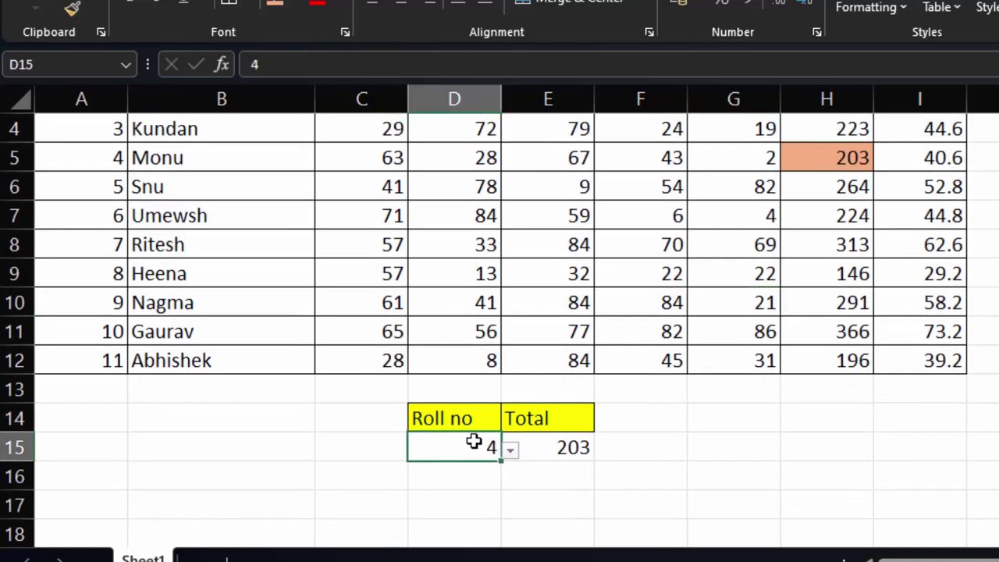
left_click(511, 450)
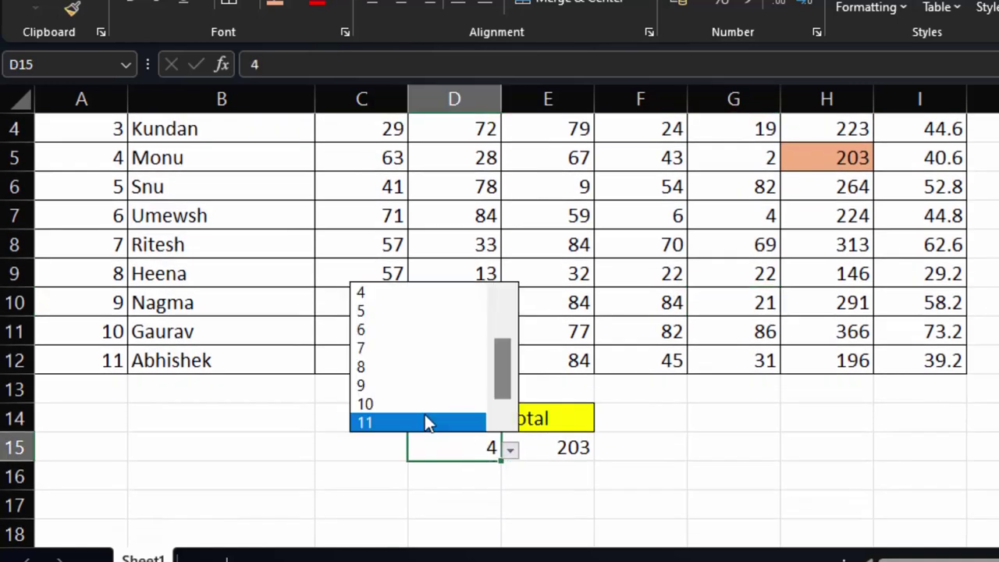
left_click(387, 365)
left_click(535, 510)
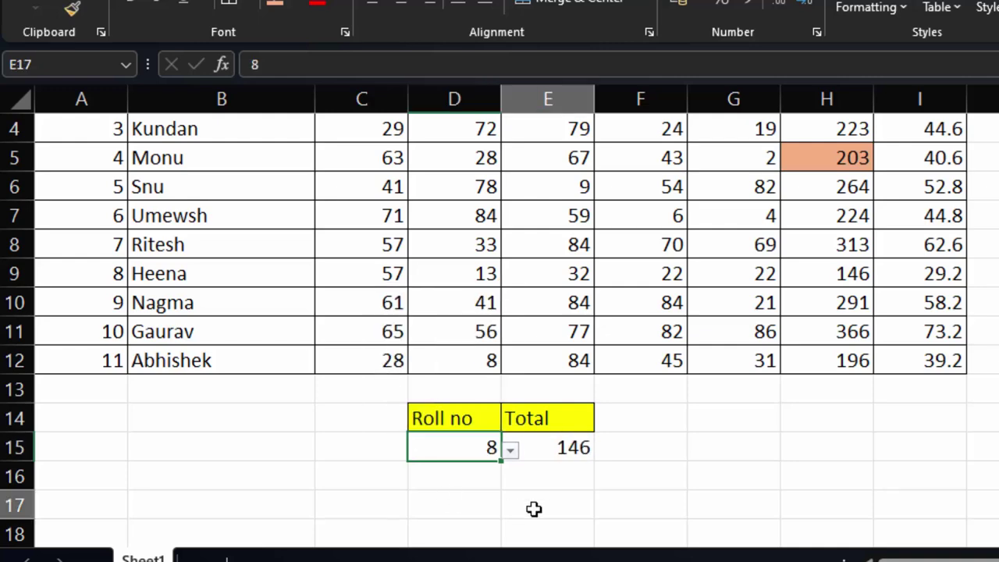
left_click_drag(117, 275, 440, 286)
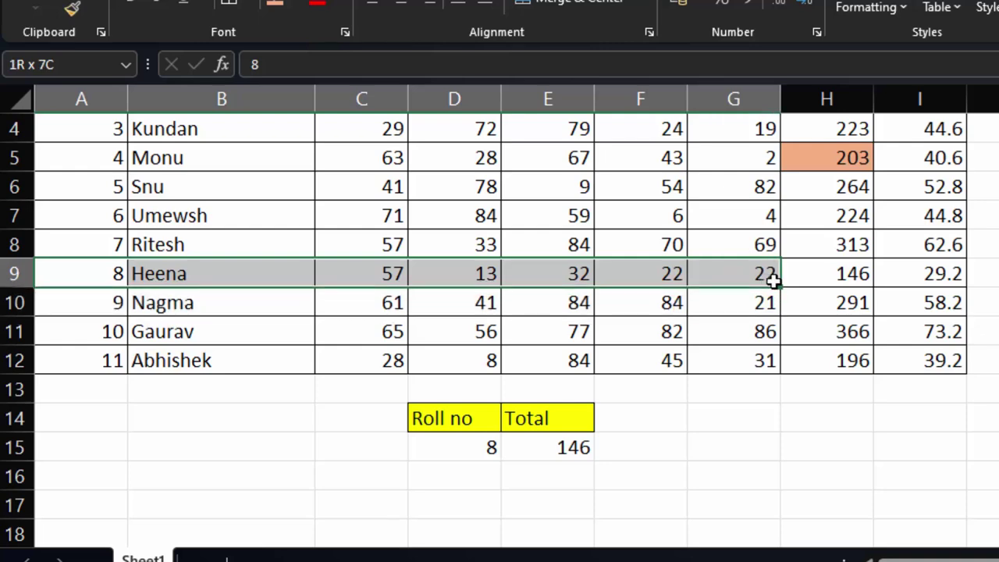
left_click_drag(440, 286, 815, 278)
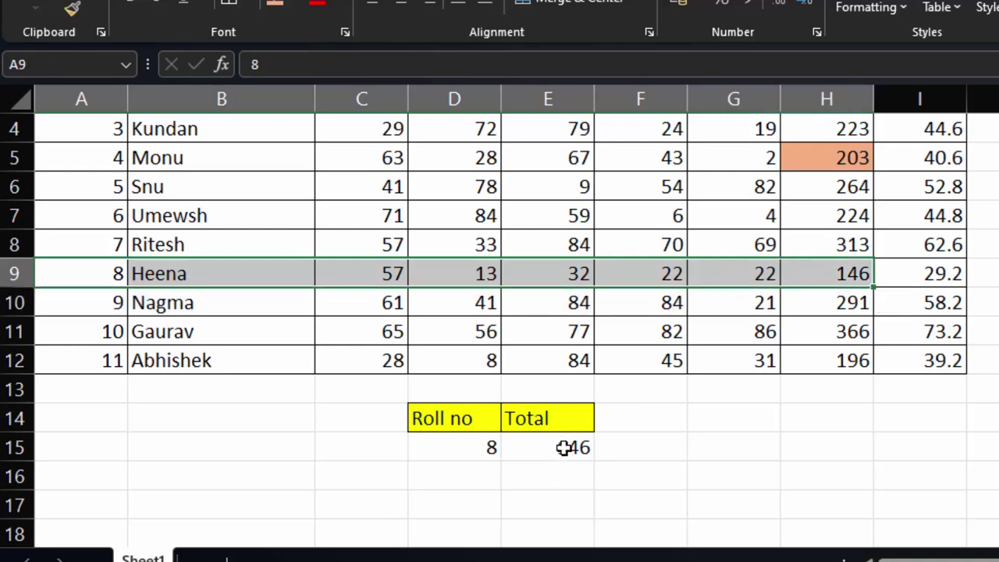
- Set D15 to roll number 11 so the lookup Total shows 196
left_click(458, 447)
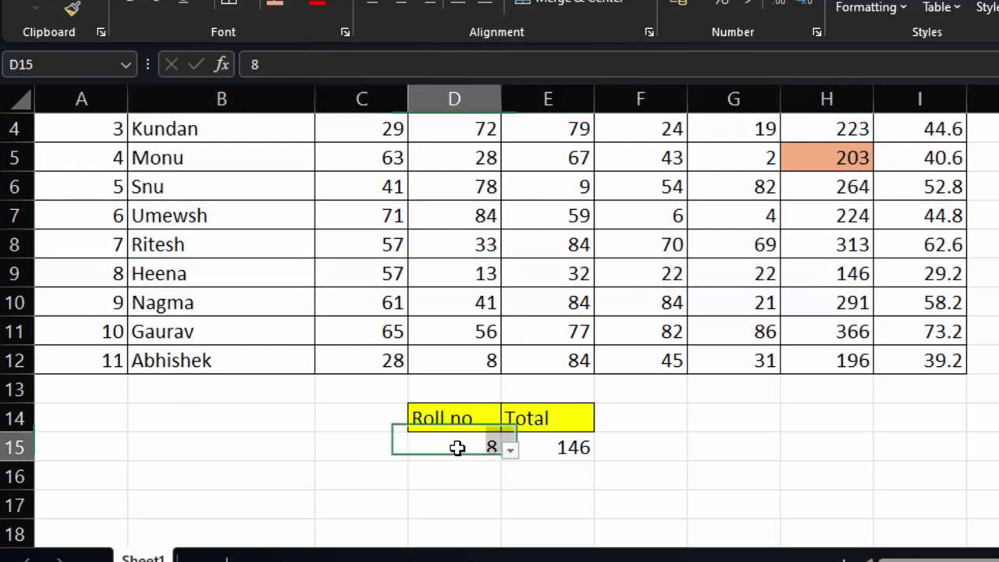
left_click(510, 450)
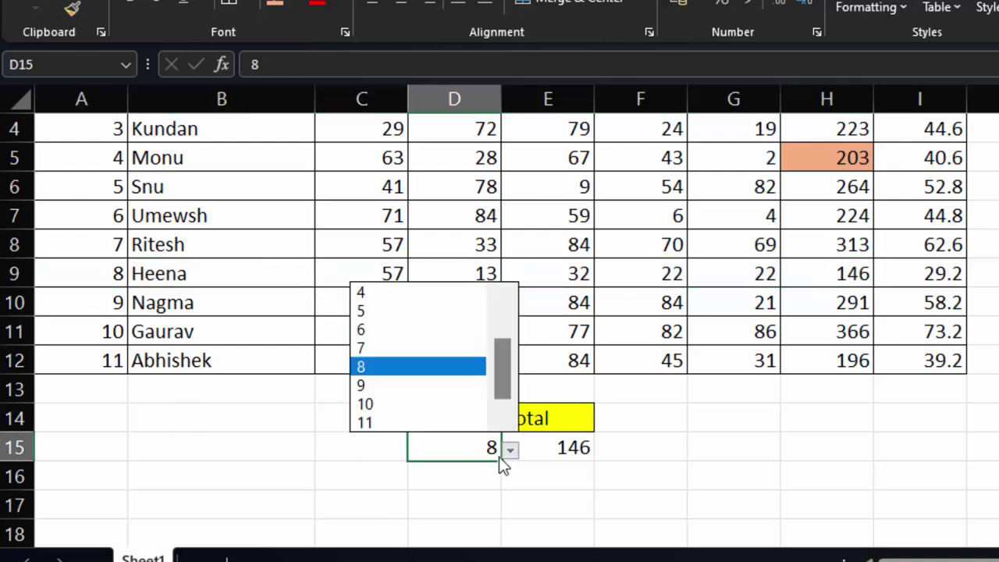
left_click(412, 422)
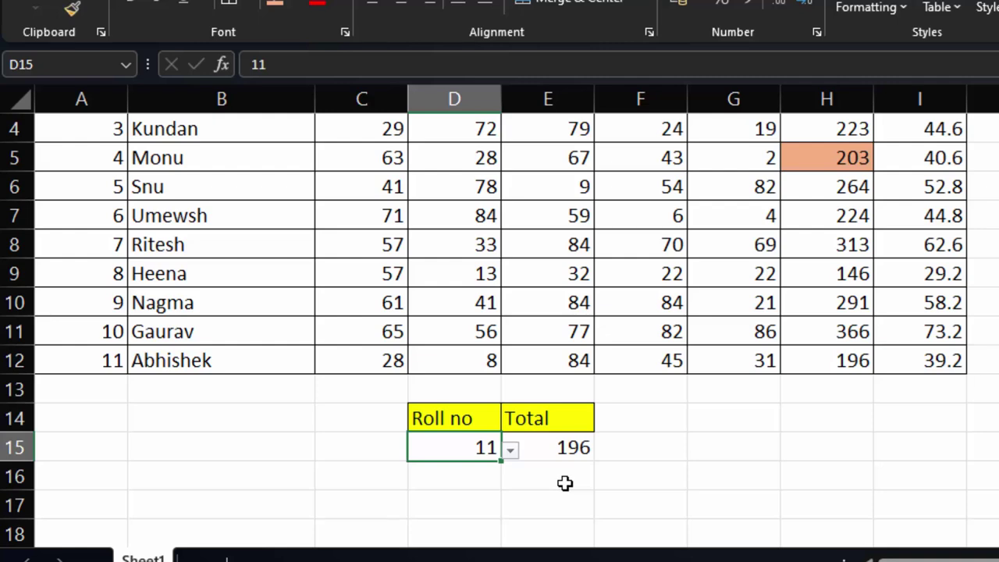
- Rename the E14 heading from Total to Average
double_click(554, 420)
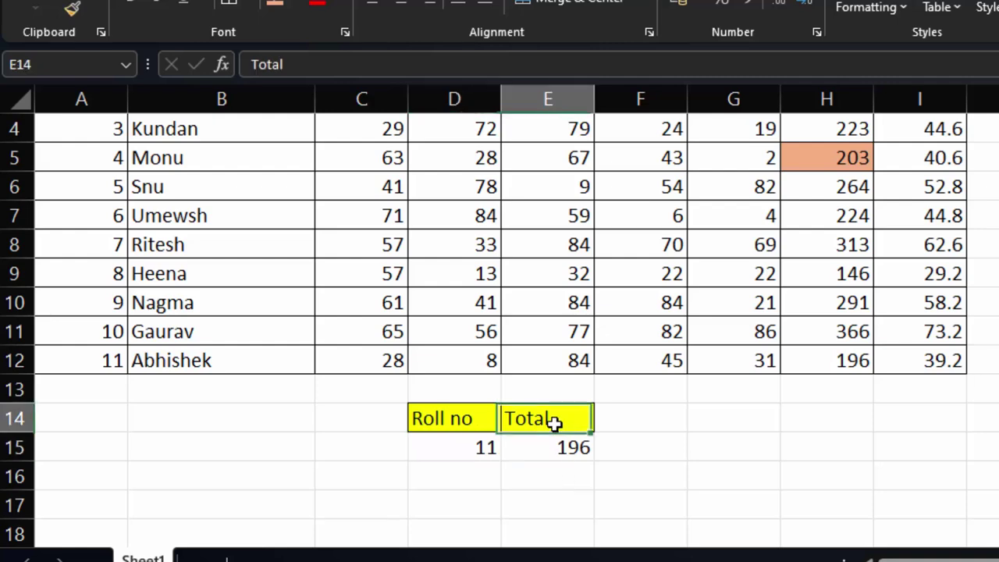
double_click(523, 422)
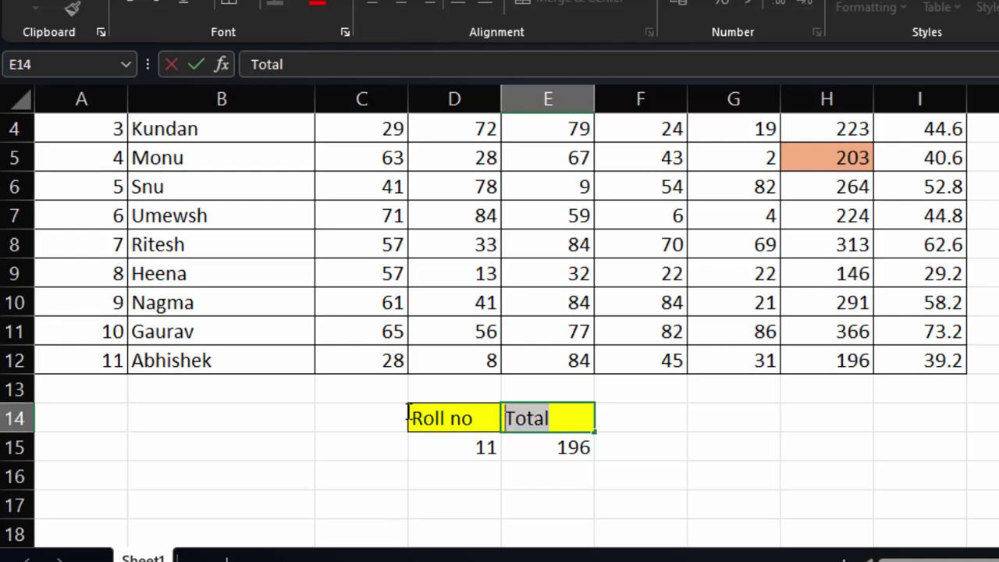
key("BackSpace")
type("Average")
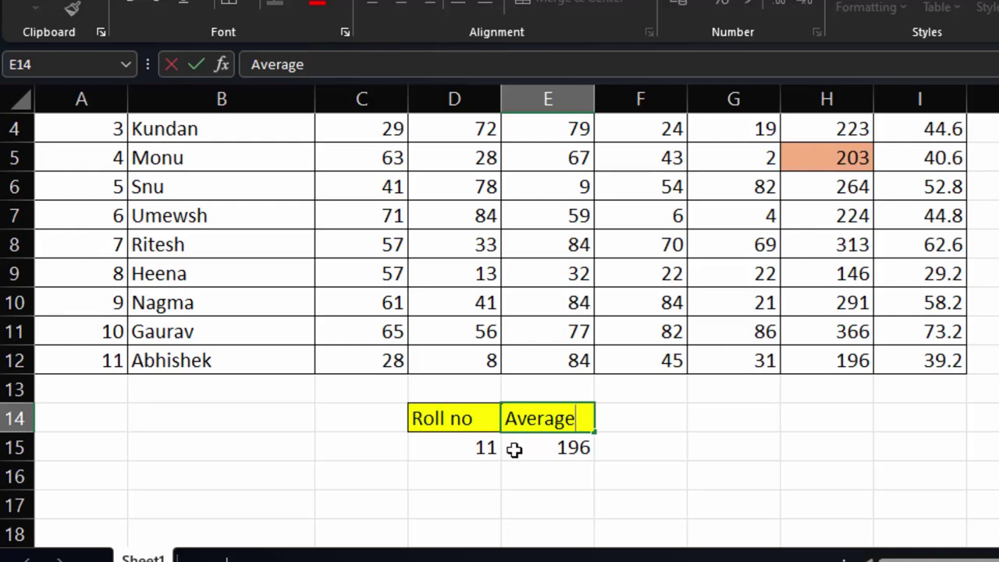
left_click(546, 498)
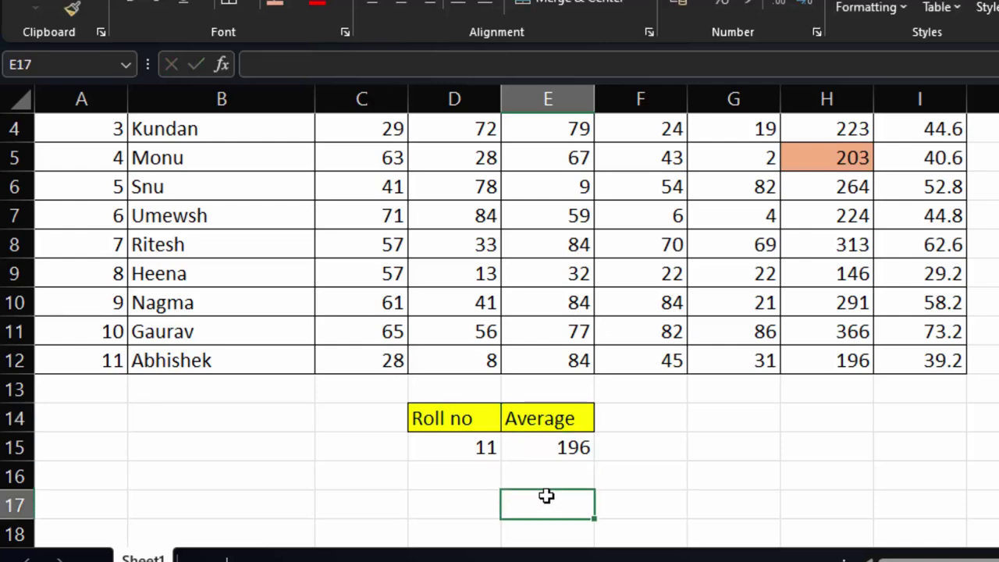
- Change E15's VLOOKUP column index from 8 to 9 so it returns 39.2
left_click(542, 449)
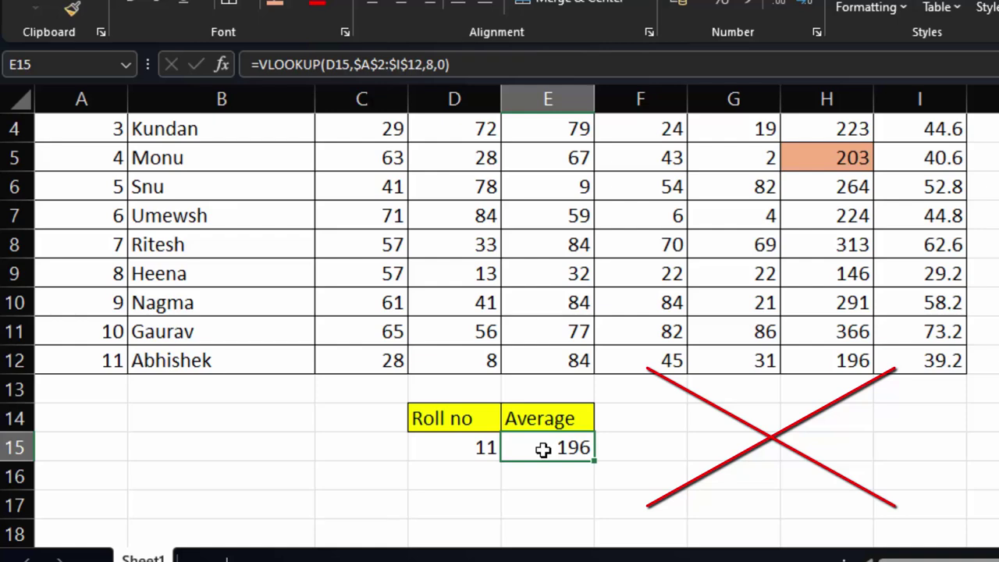
double_click(542, 450)
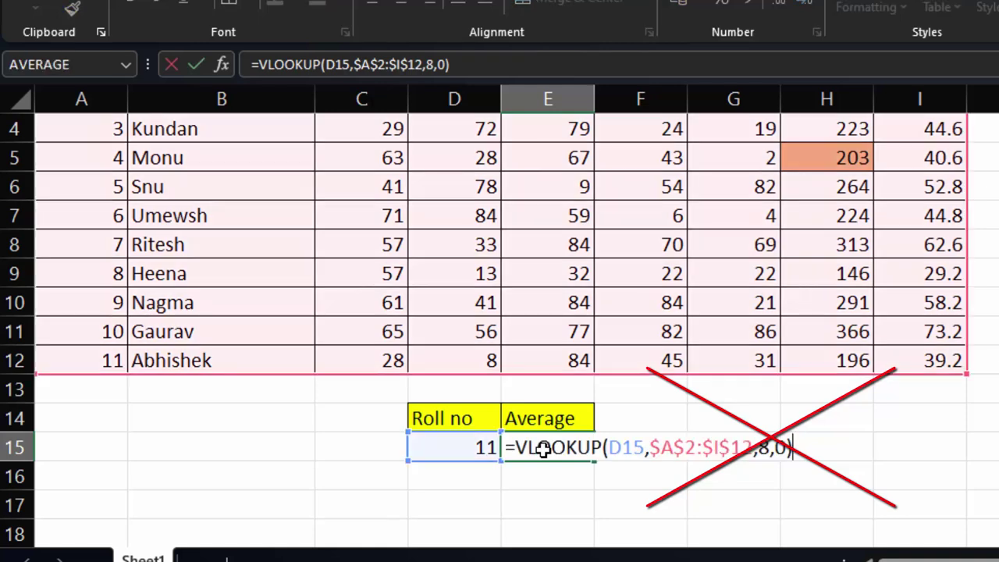
left_click(766, 454)
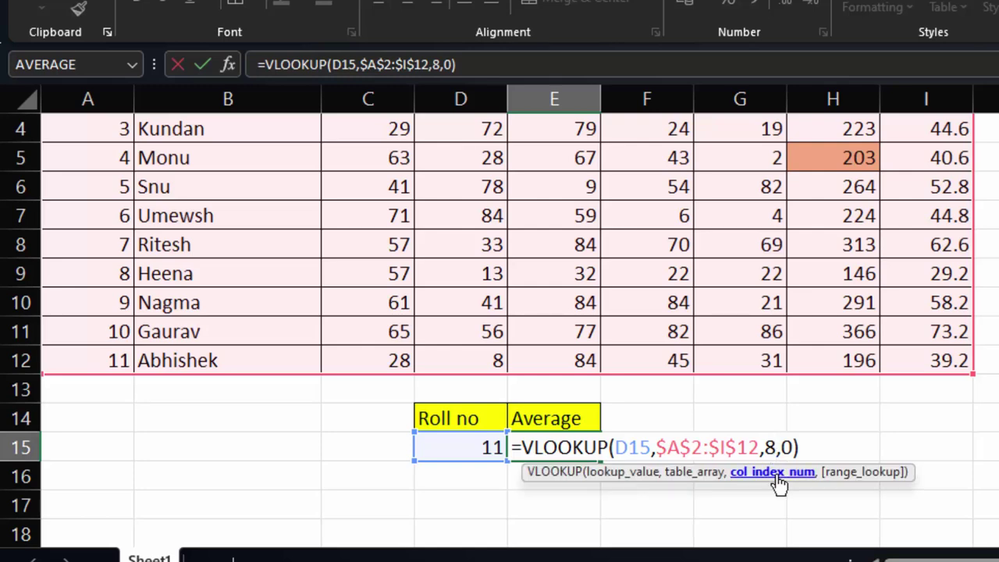
key("BackSpace")
type("9")
key("Return")
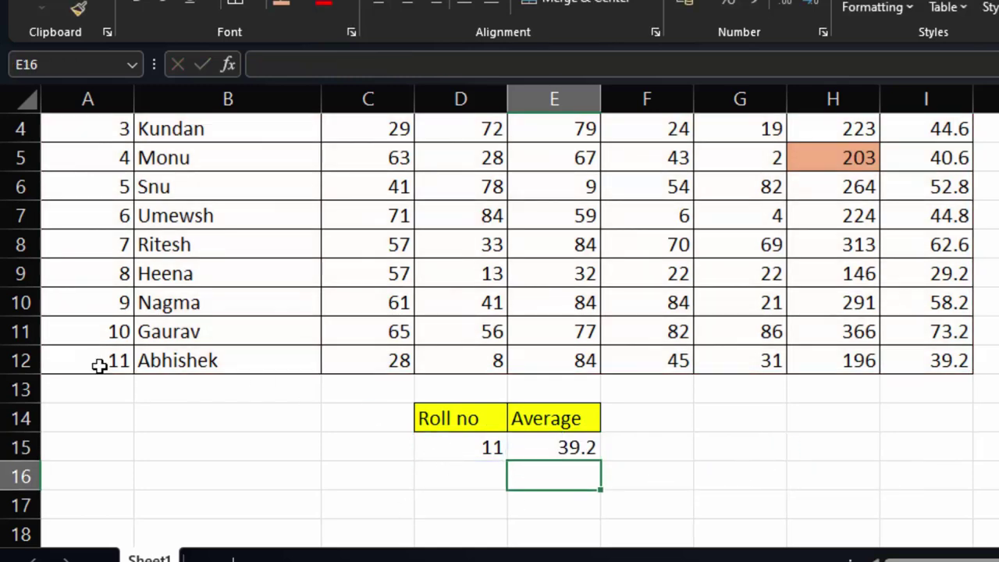
mouse_move(100, 364)
left_mouse_down()
mouse_move(379, 347)
mouse_move(921, 360)
left_mouse_up()
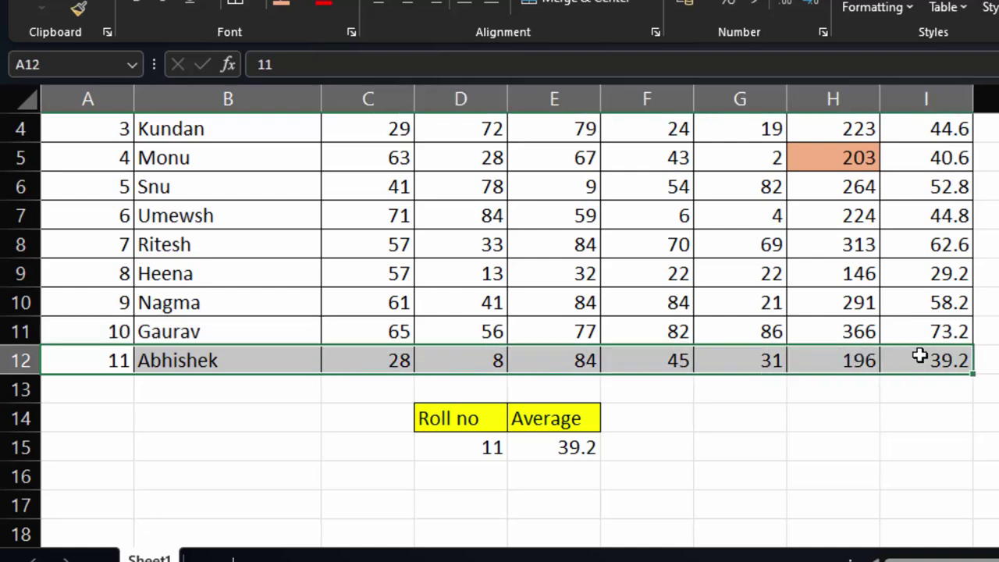
- Shade row 12 orange and set D15 to roll number 8, showing average 29.2
left_click(280, 2)
left_click(328, 533)
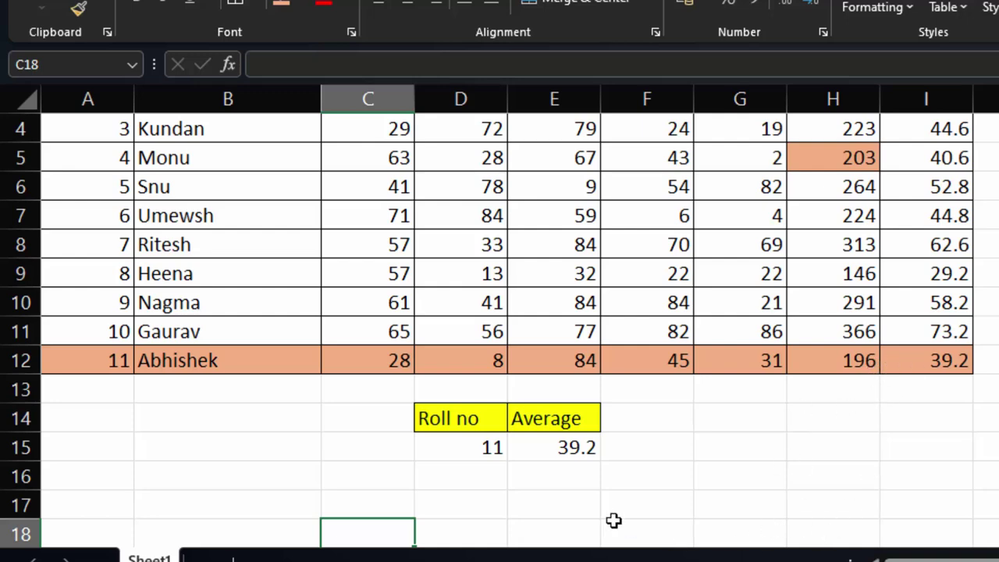
left_click(468, 455)
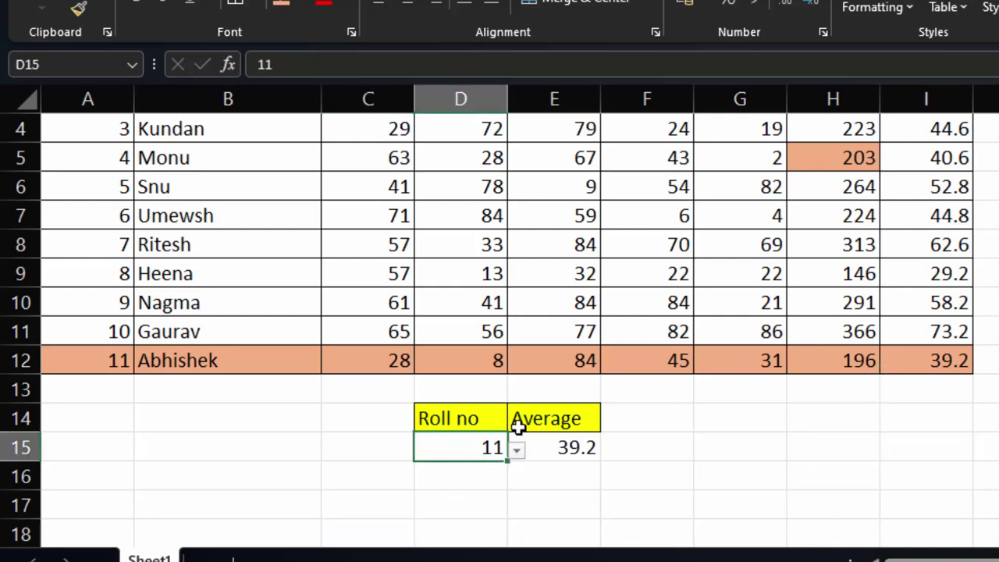
left_click(517, 451)
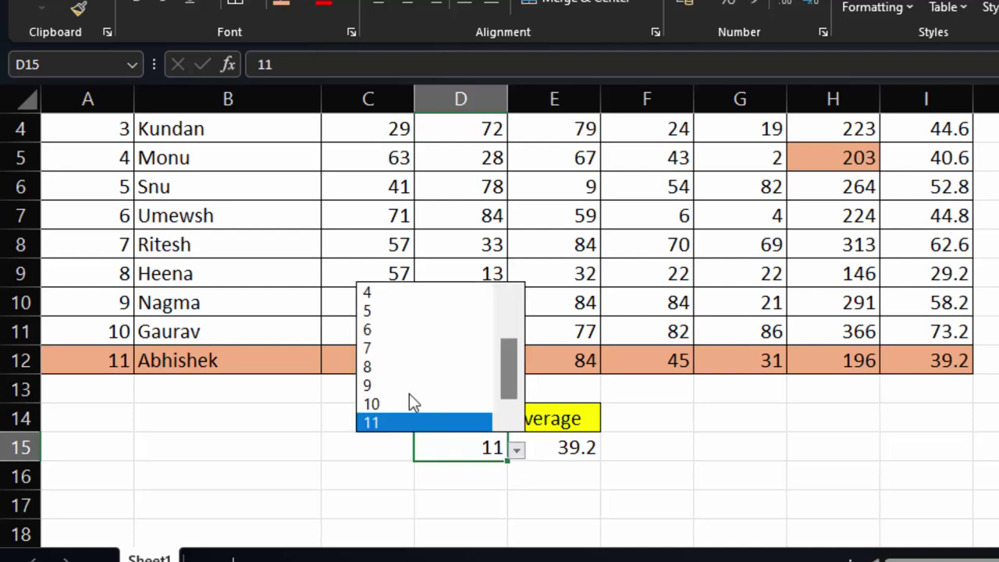
left_click(394, 373)
left_click(551, 531)
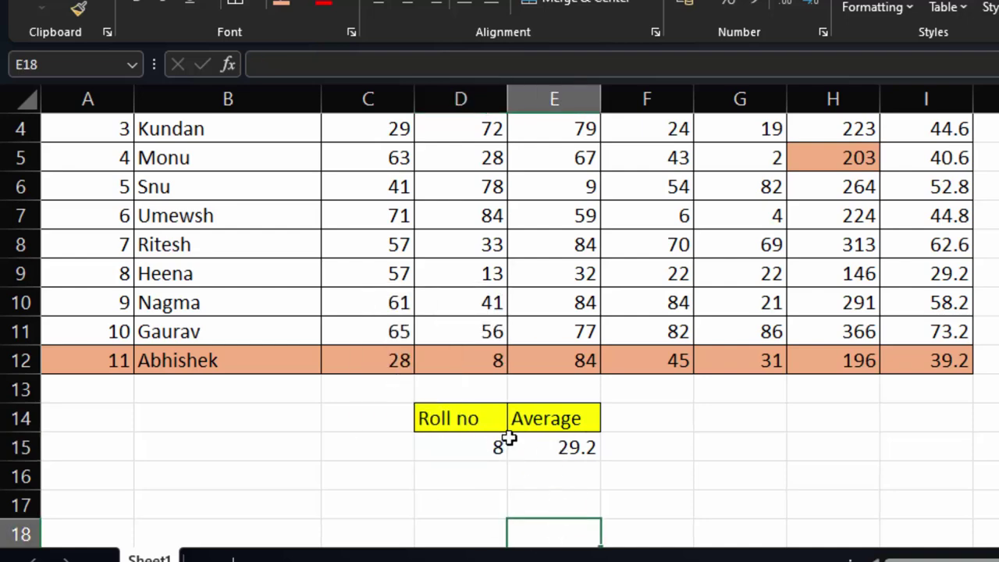
- Fill roll number 8's row 9 with grey
left_click_drag(78, 269, 904, 265)
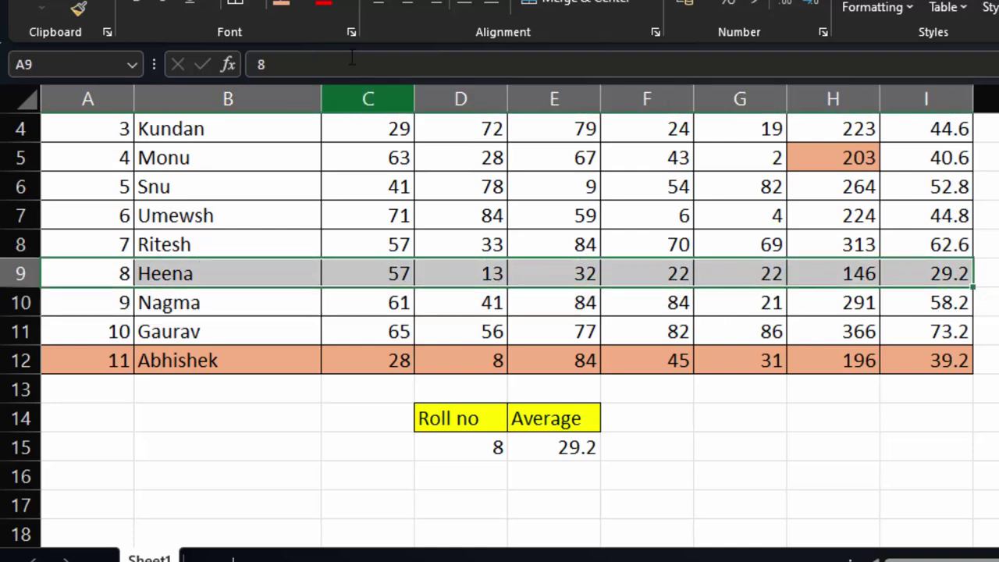
left_click(306, 6)
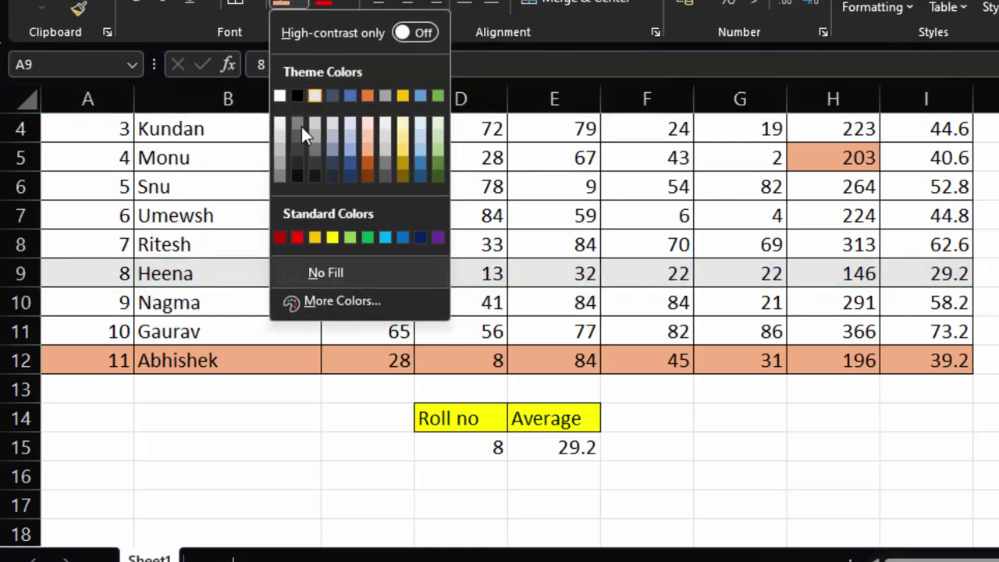
left_click(278, 150)
left_click(990, 329)
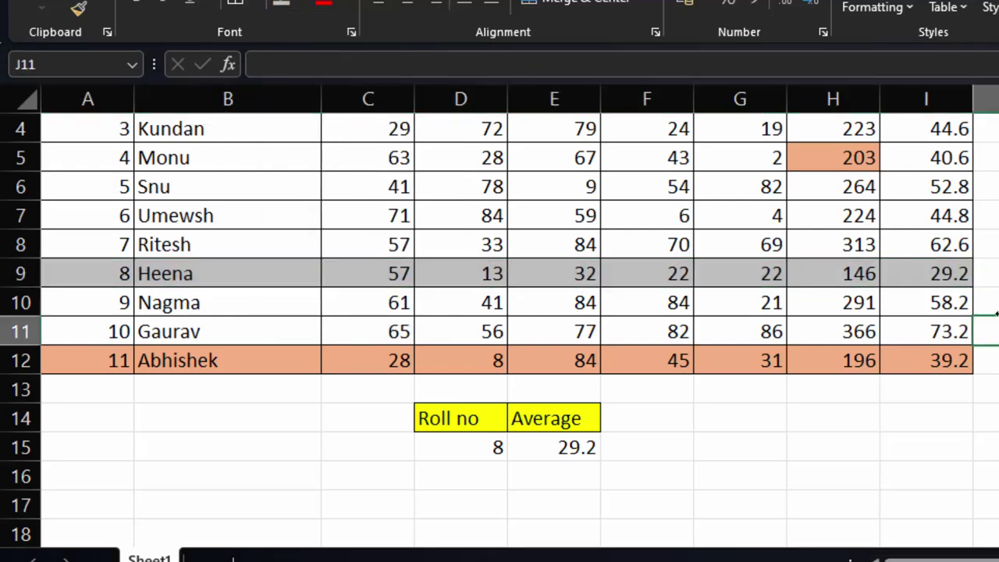
left_click(481, 453)
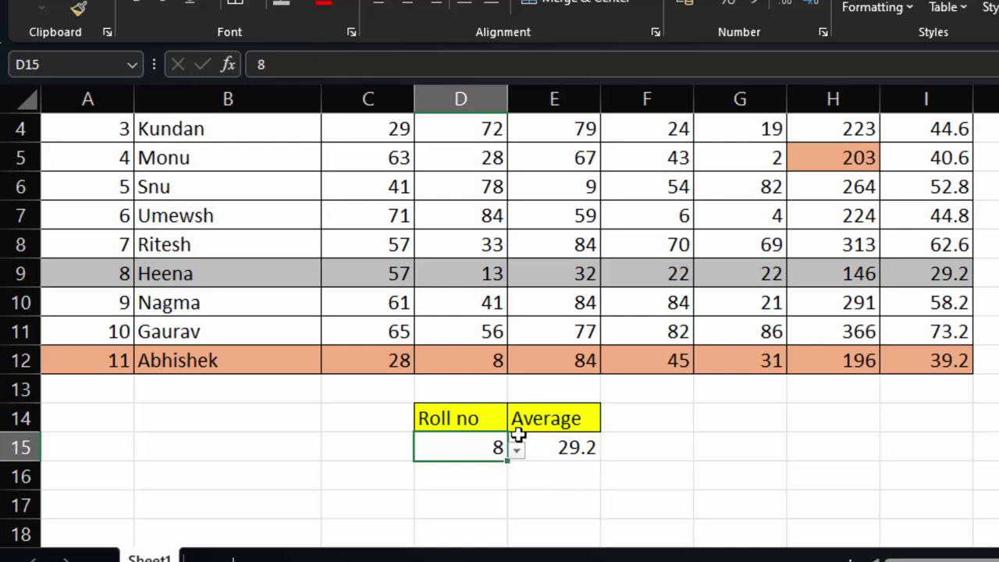
- Set D15 to roll number 5 (average 52.8) and fix the misspelled student name in B6
left_click(516, 448)
left_click(383, 305)
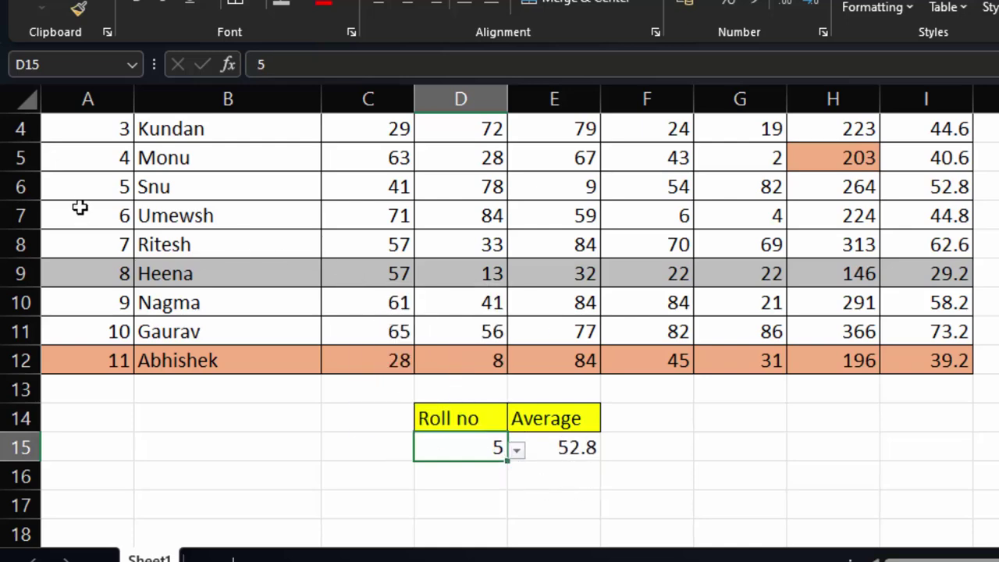
left_click_drag(80, 184, 159, 187)
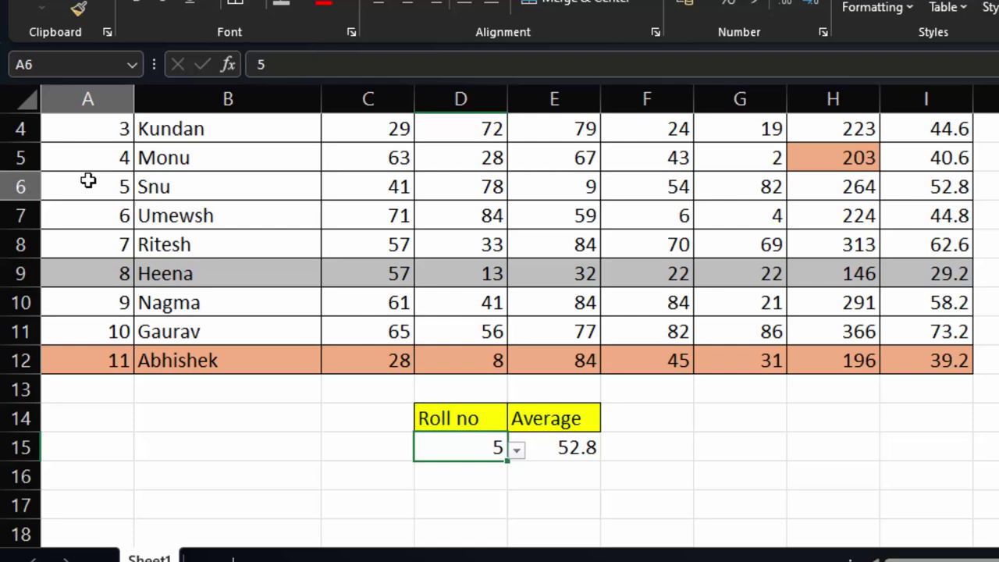
double_click(155, 186)
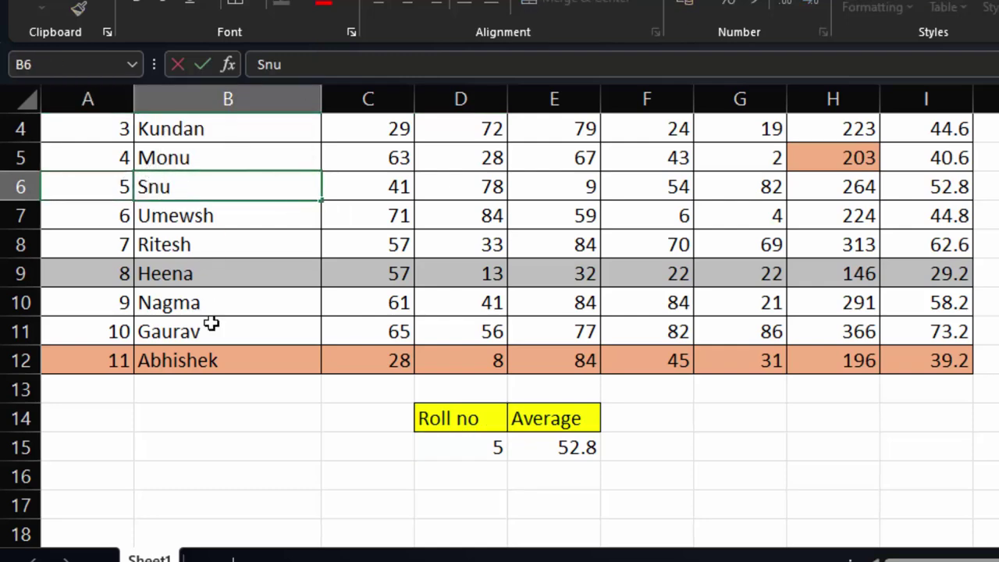
type("o")
left_click(259, 309)
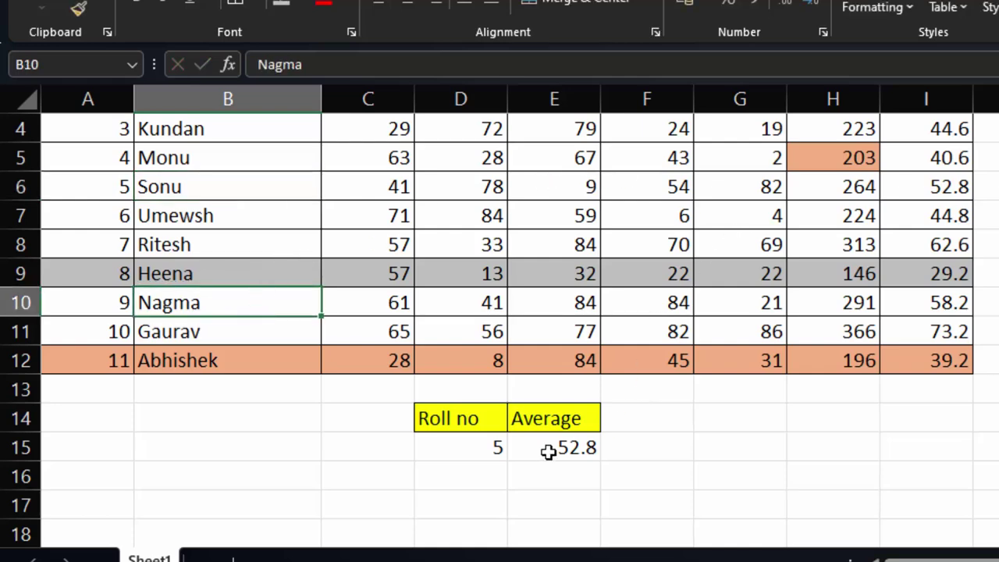
- Give row 6, A6:I6, a black fill with white text
left_click_drag(102, 187, 763, 204)
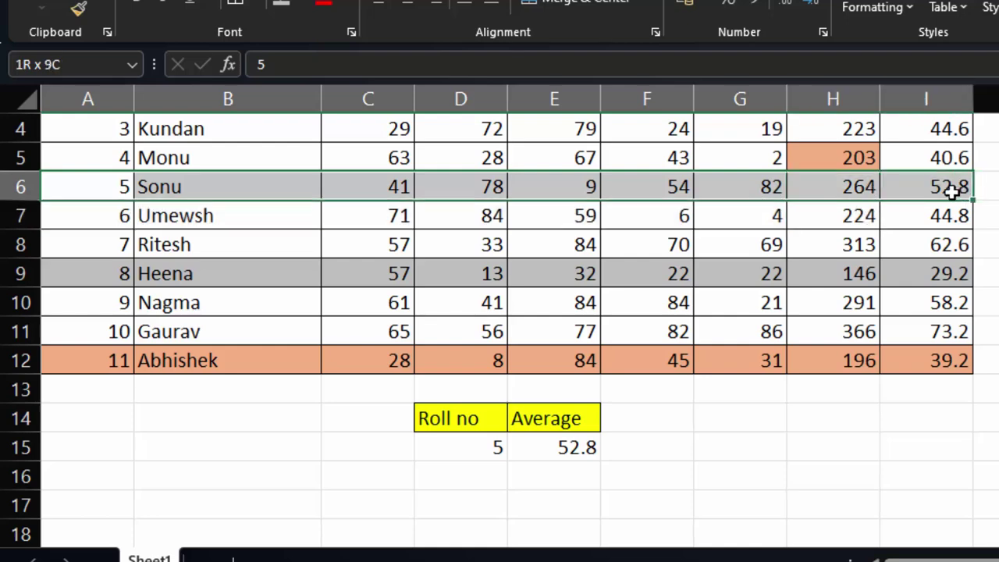
left_click_drag(763, 204, 954, 195)
left_click(305, 3)
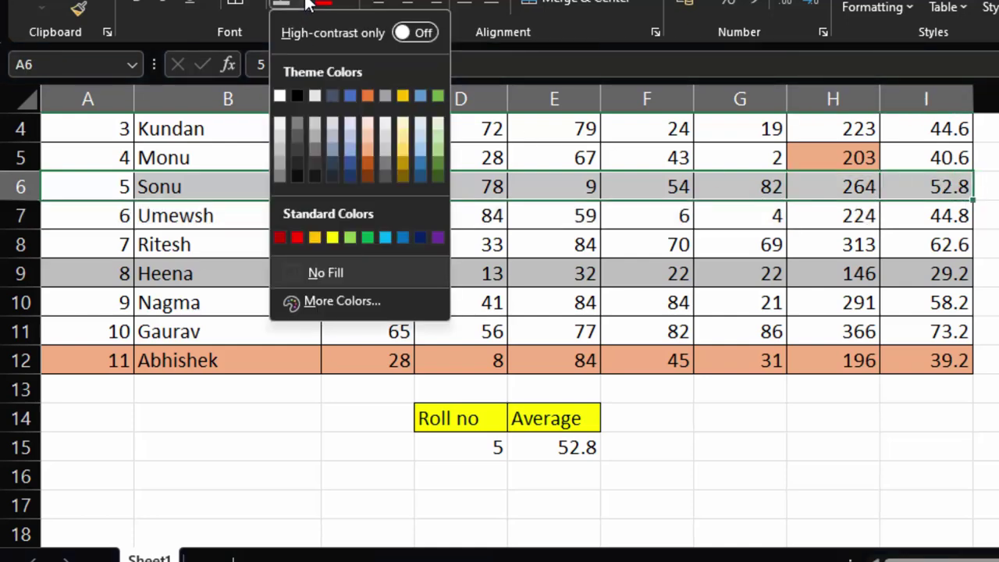
left_click(297, 95)
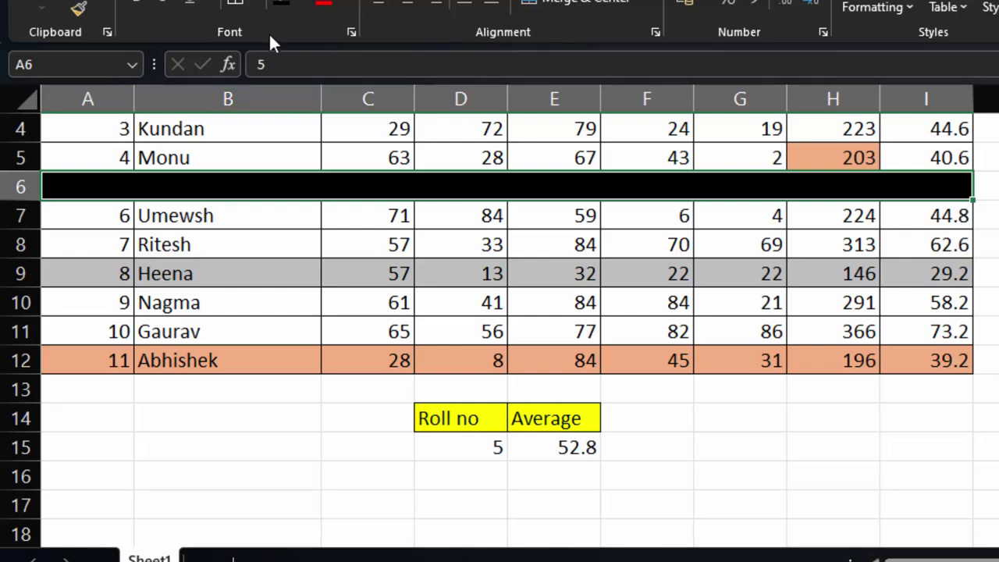
left_click(350, 3)
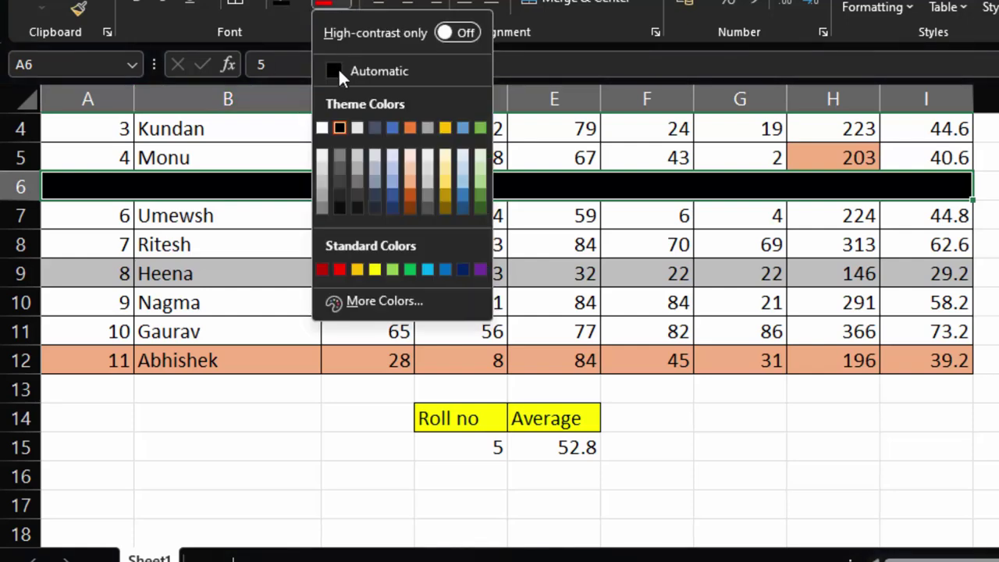
left_click(328, 128)
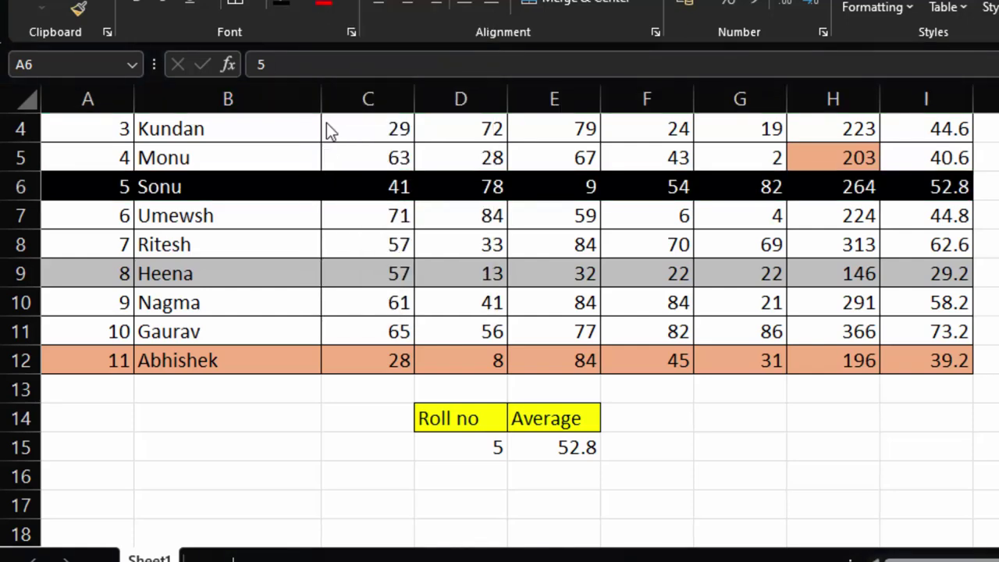
left_click(556, 474)
left_click_drag(638, 456, 440, 419)
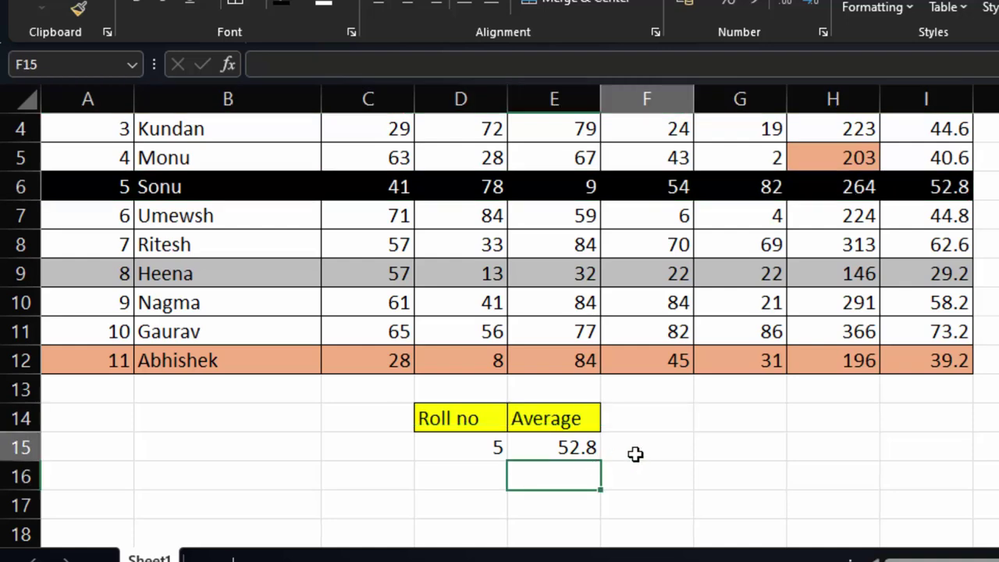
- Delete the old Roll no and Average lookup cells D14:F15
right_click(455, 411)
left_click(556, 215)
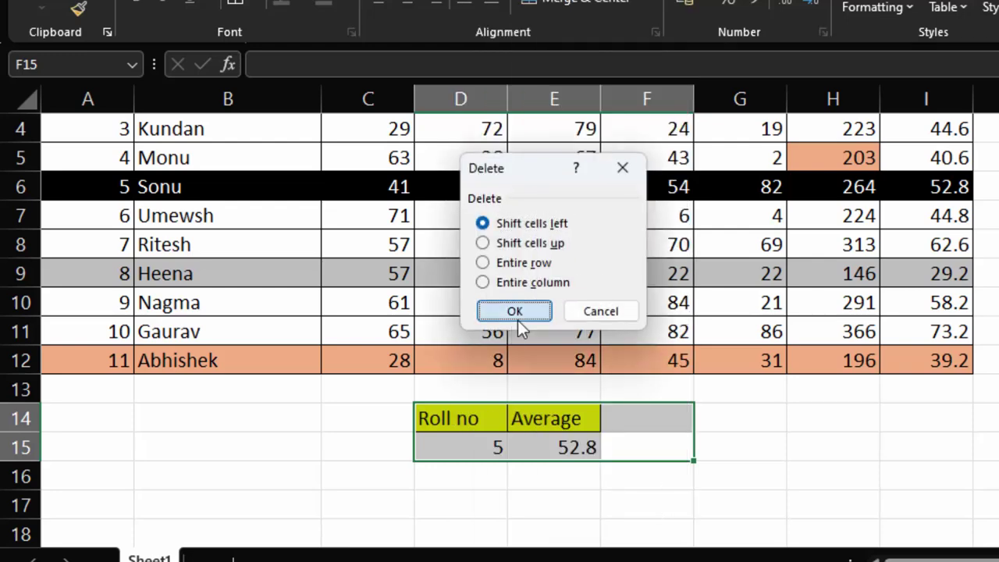
left_click(515, 317)
left_click(539, 485)
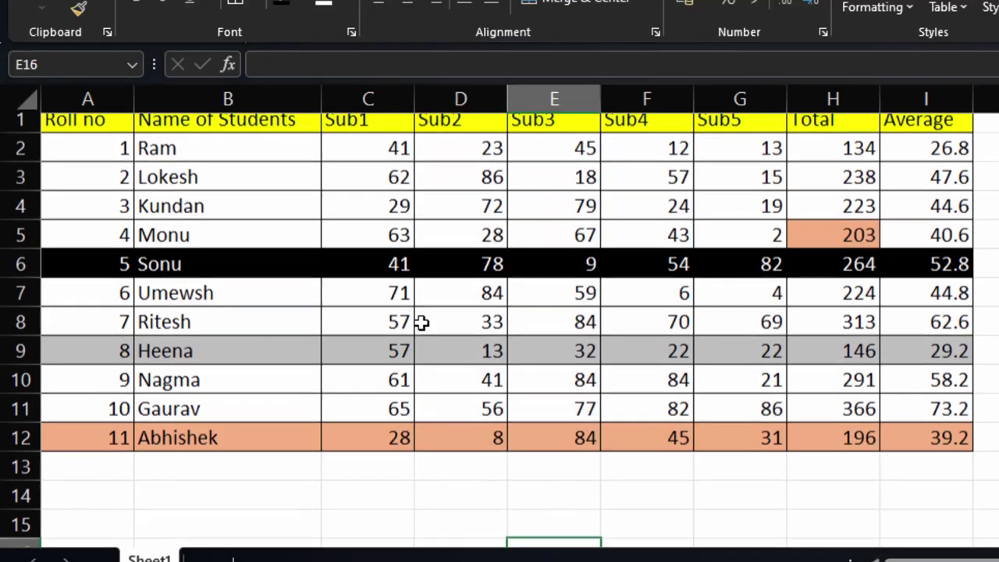
- Copy the header row A1:I1 and paste it at A14
scroll(427, 326, "up", 1)
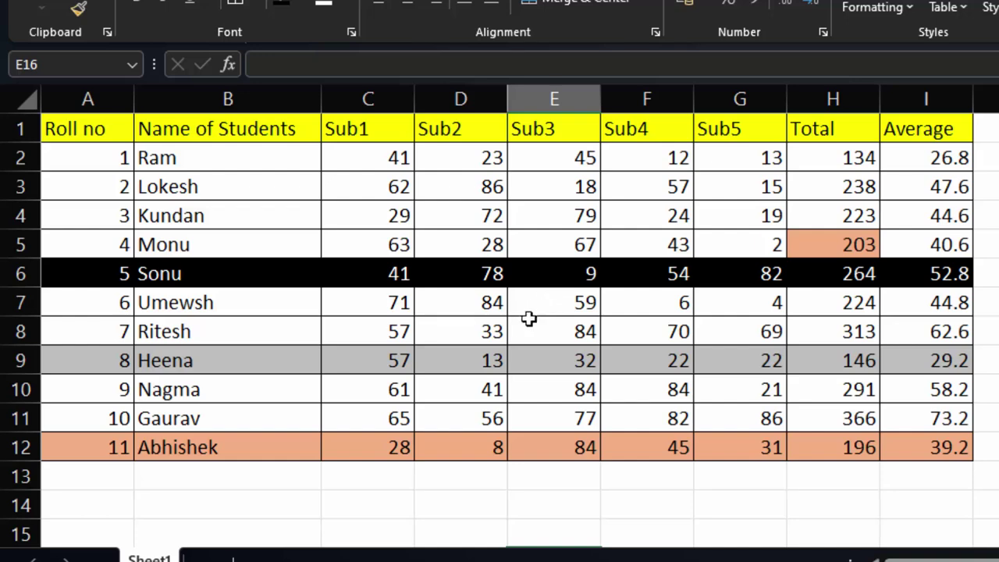
scroll(529, 319, "down", 2)
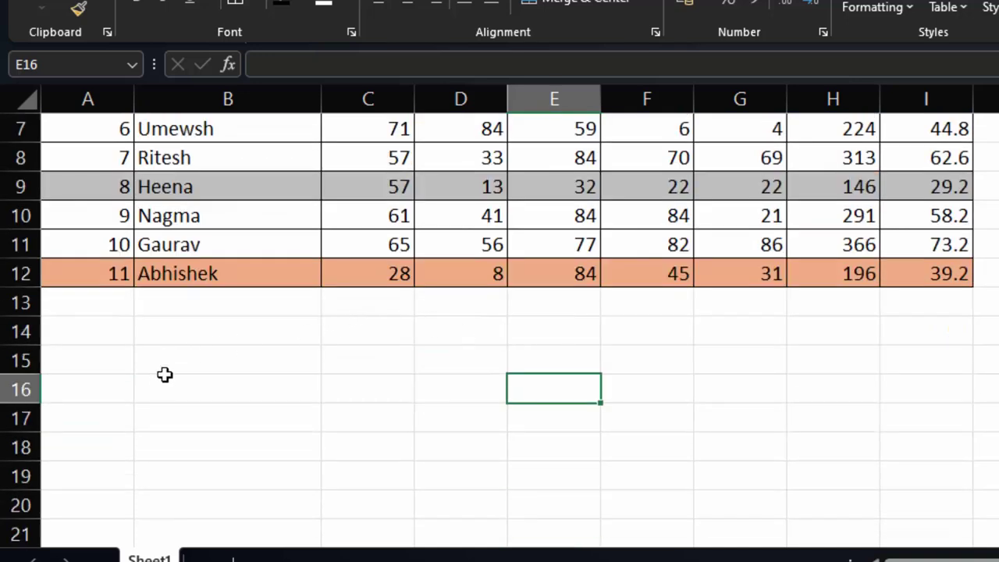
scroll(271, 358, "up", 2)
left_click(138, 123)
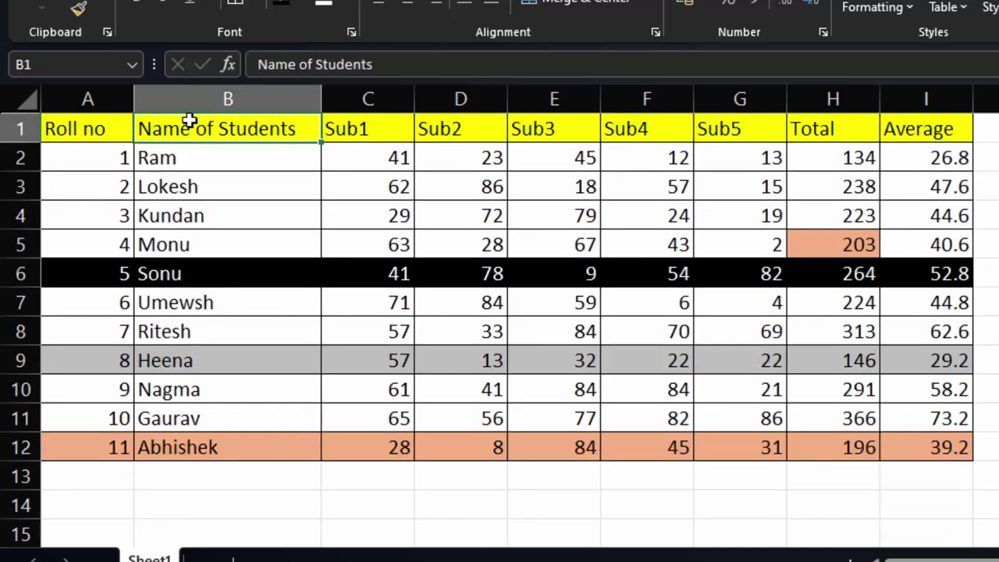
mouse_move(107, 127)
left_mouse_down()
mouse_move(822, 79)
mouse_move(928, 109)
left_mouse_up()
right_click(742, 127)
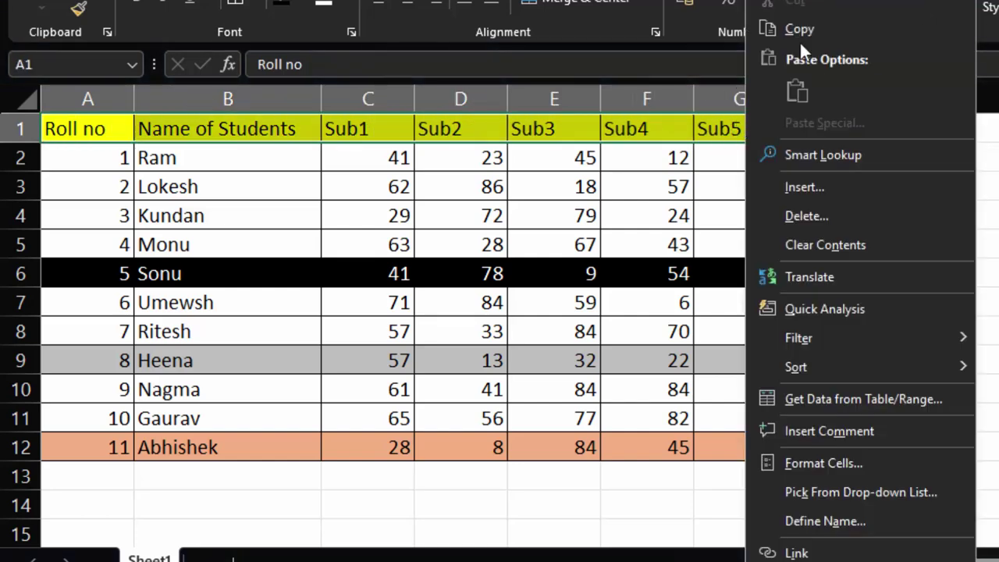
left_click(818, 30)
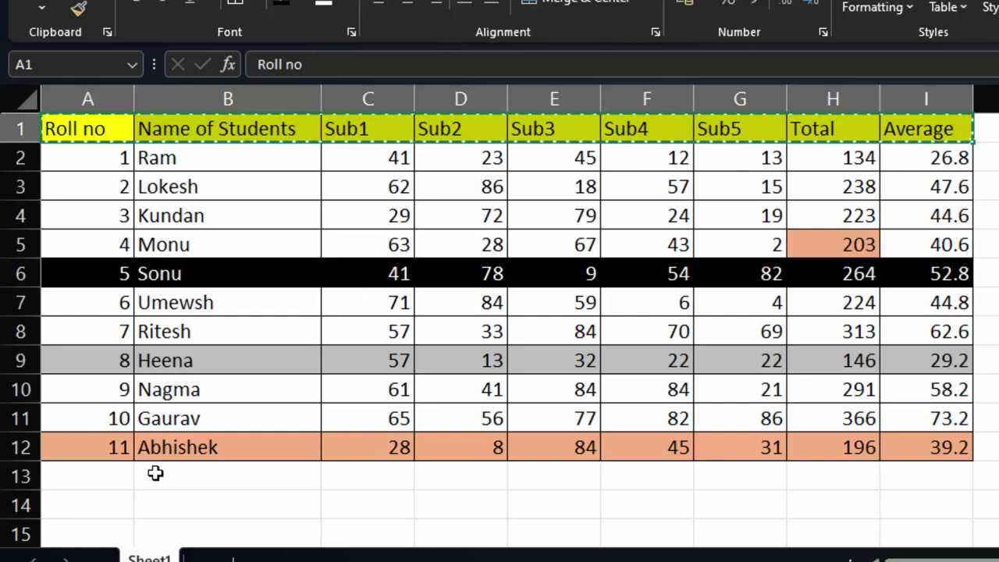
left_click(103, 500)
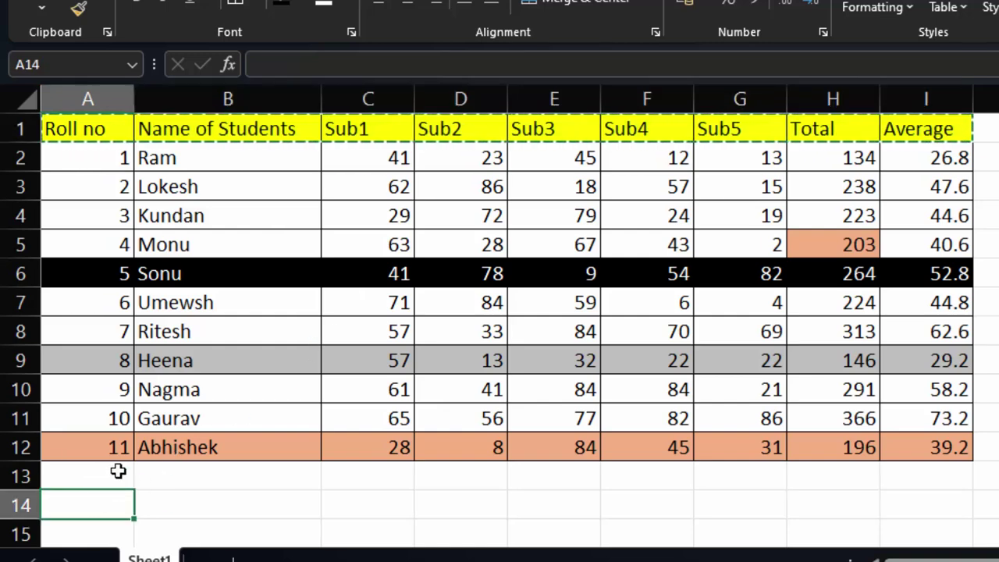
key("ctrl+v")
scroll(116, 470, "down", 1)
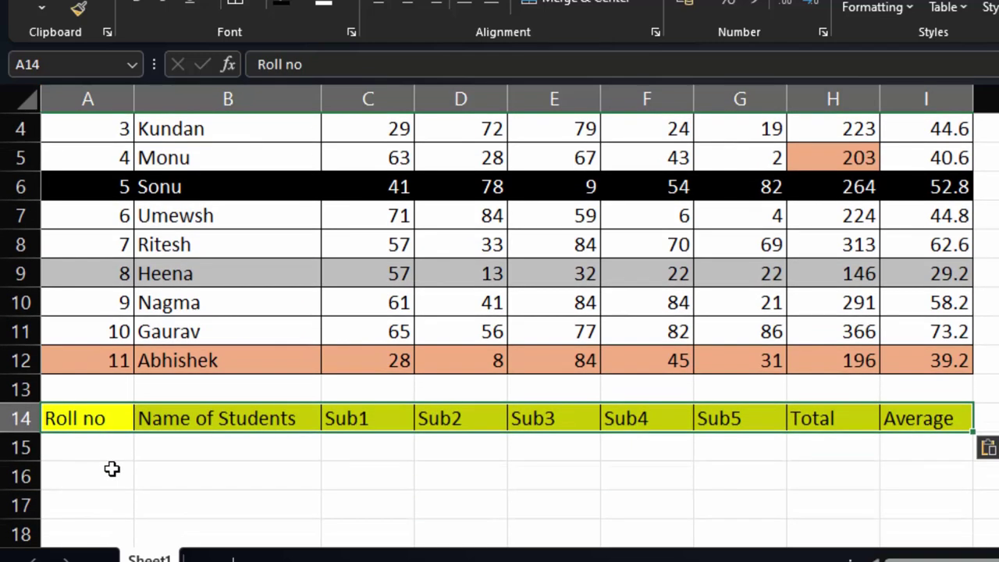
left_click(93, 445)
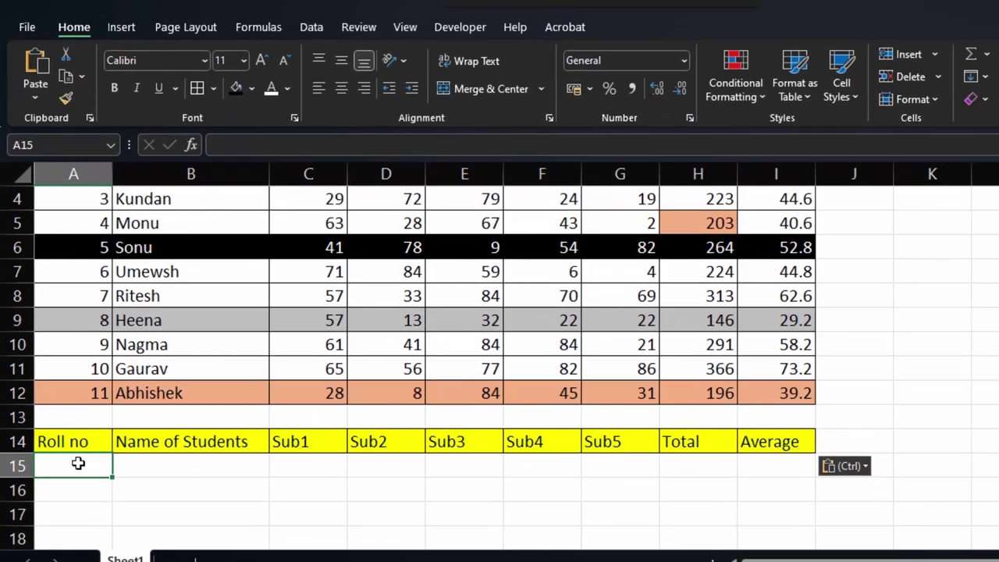
- Give A15 a List validation sourced from $A$2:$A$12 and choose roll number 7
left_click(306, 28)
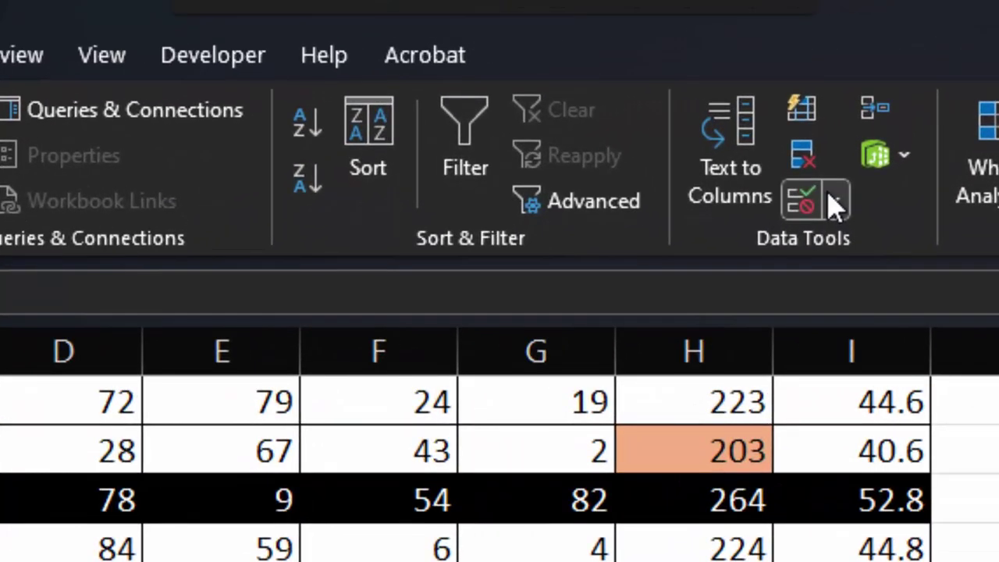
left_click(835, 205)
left_click(851, 250)
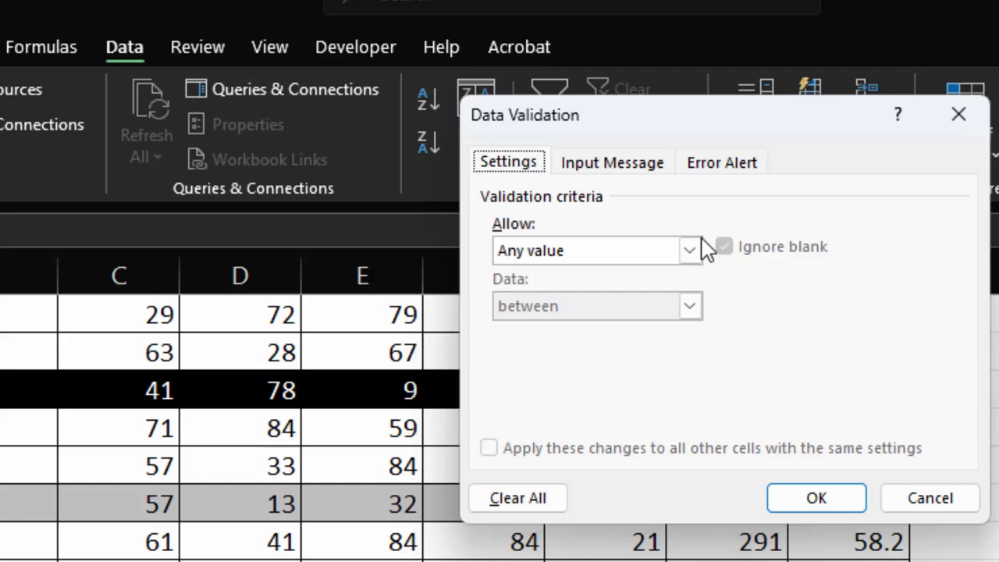
left_click(690, 249)
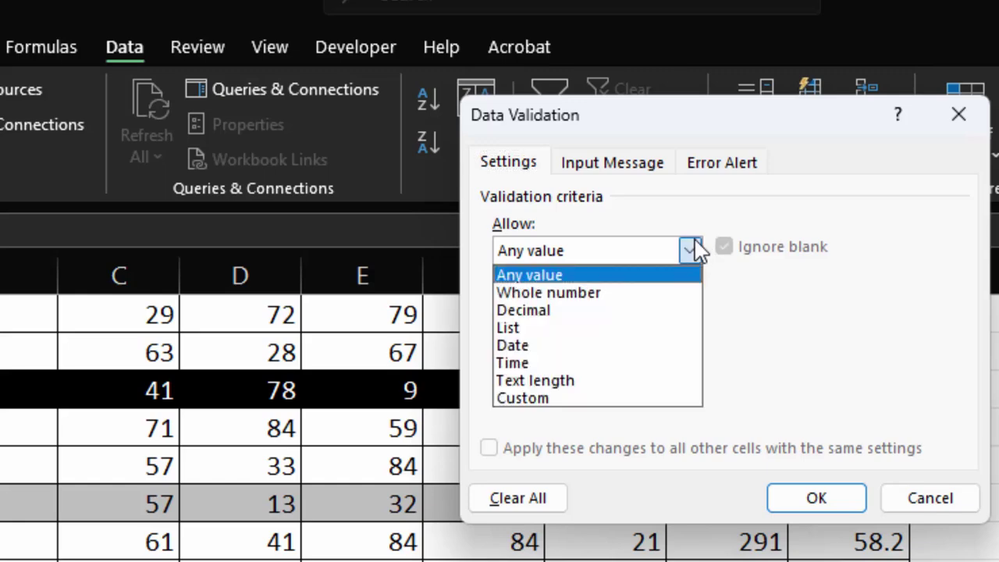
left_click(585, 328)
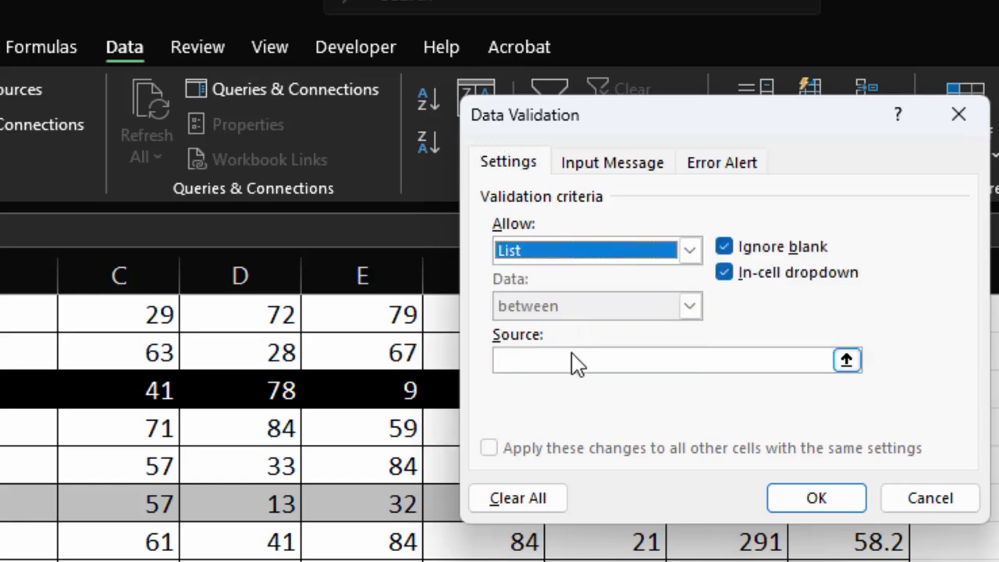
left_click(575, 357)
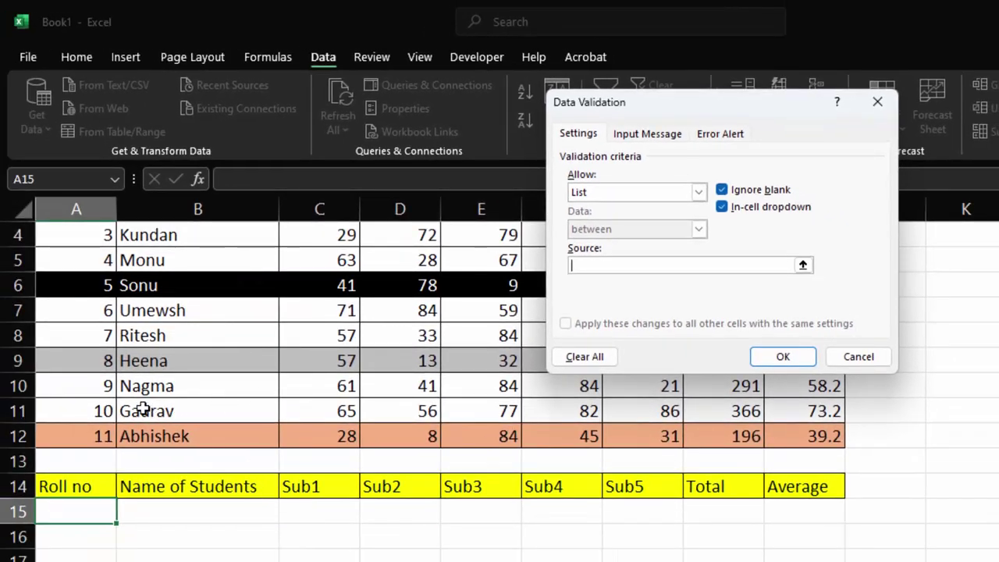
scroll(97, 295, "up", 1)
left_click_drag(88, 261, 84, 506)
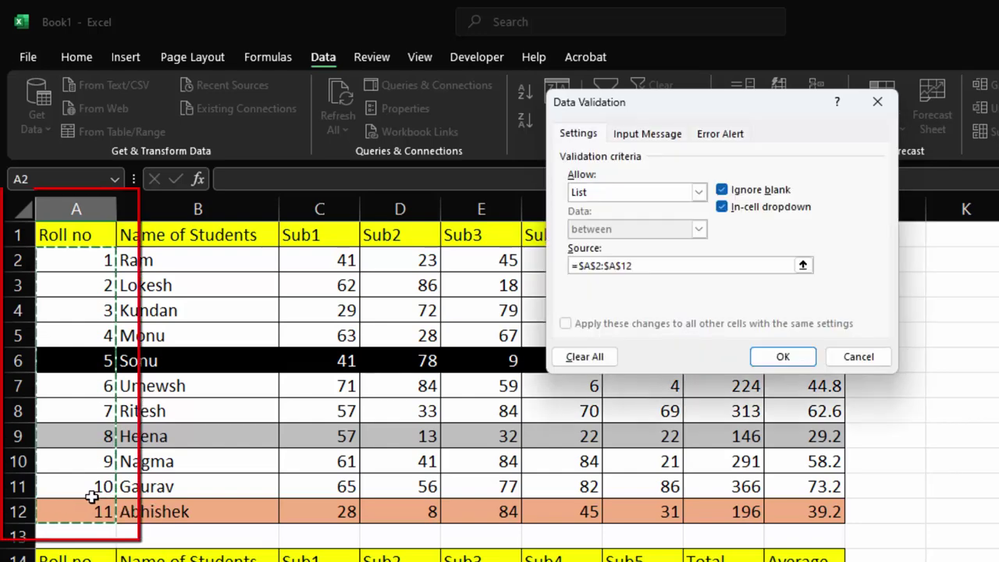
key("Return")
scroll(92, 490, "down", 3)
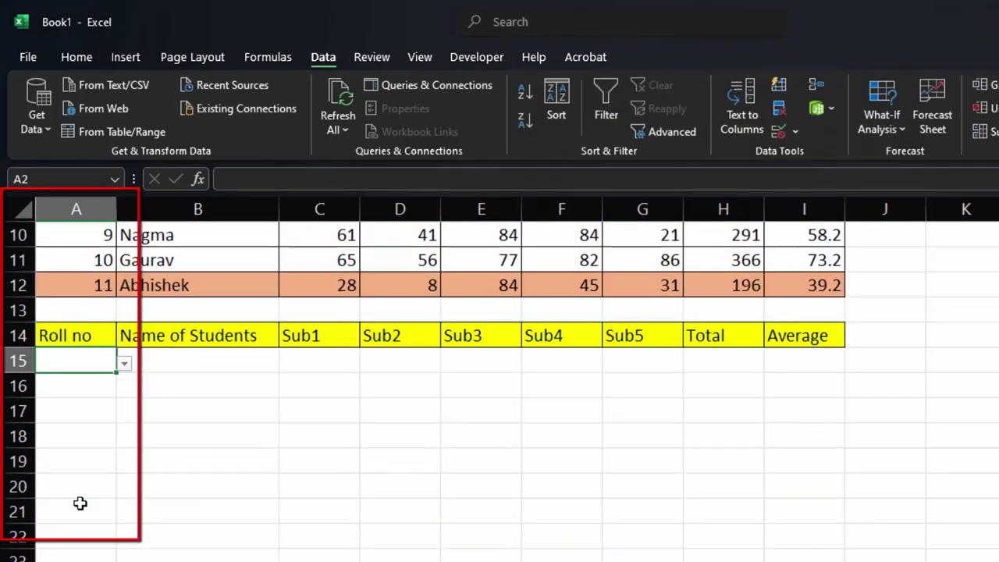
left_click(124, 363)
left_click(63, 476)
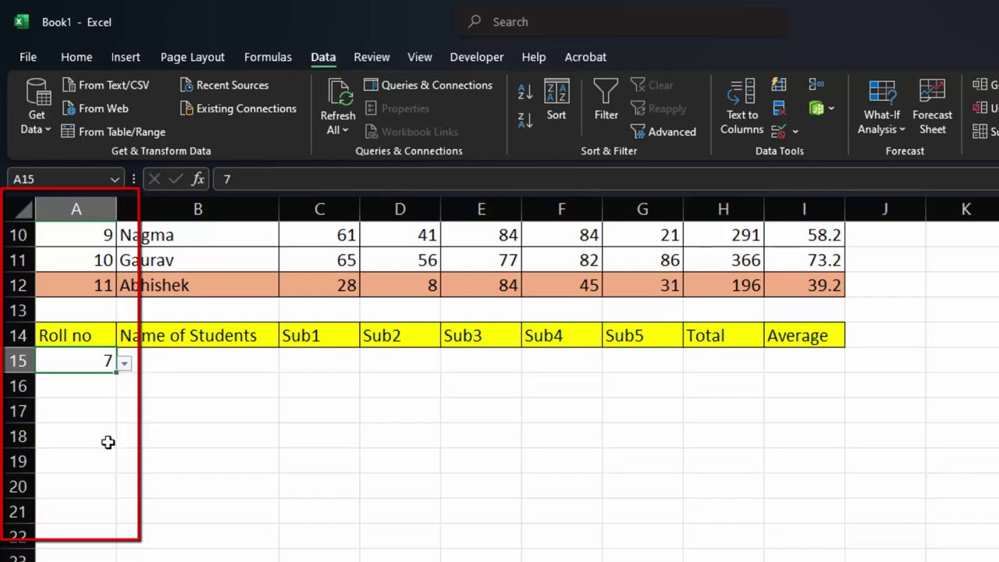
- In B15, begin =VLOOKUP($A$15,$A$2:$I$12, with absolute lookup value and table
left_click(177, 370)
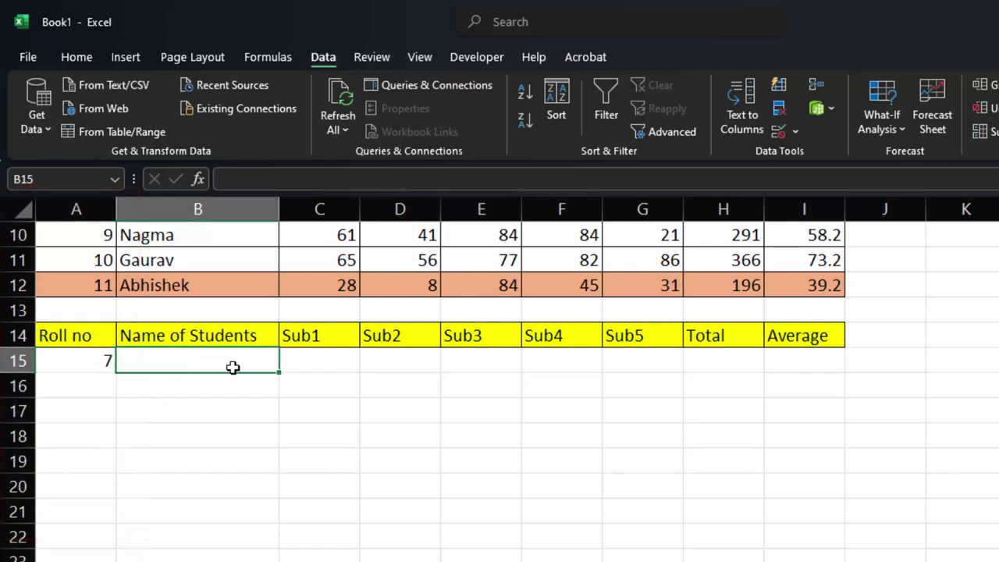
type("=")
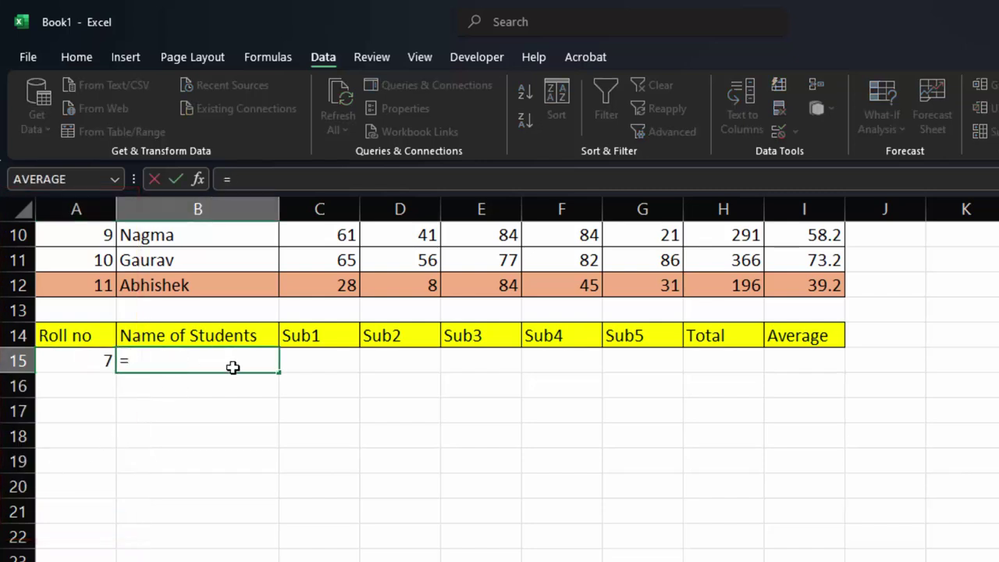
type("vloo")
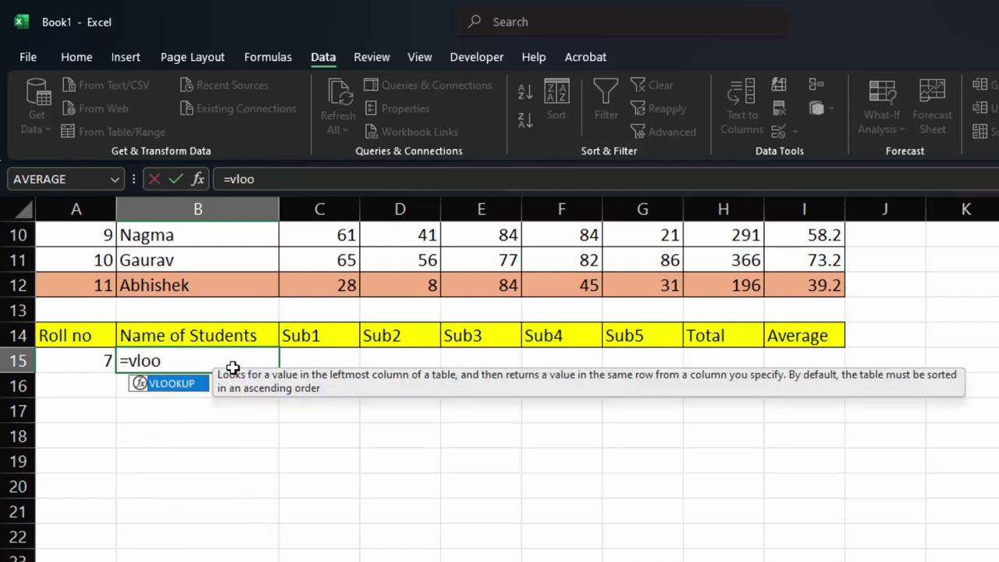
key("Tab")
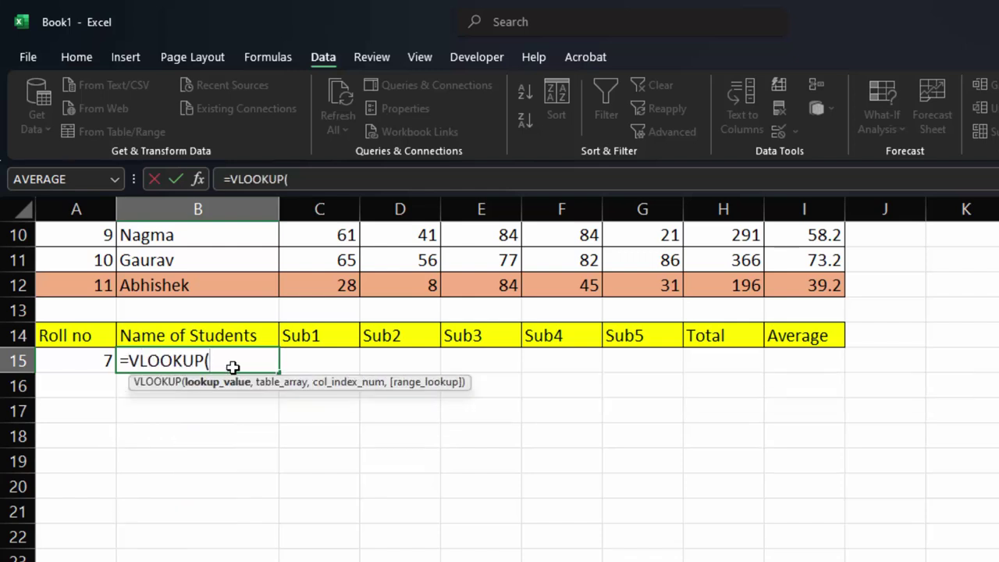
left_click(74, 364)
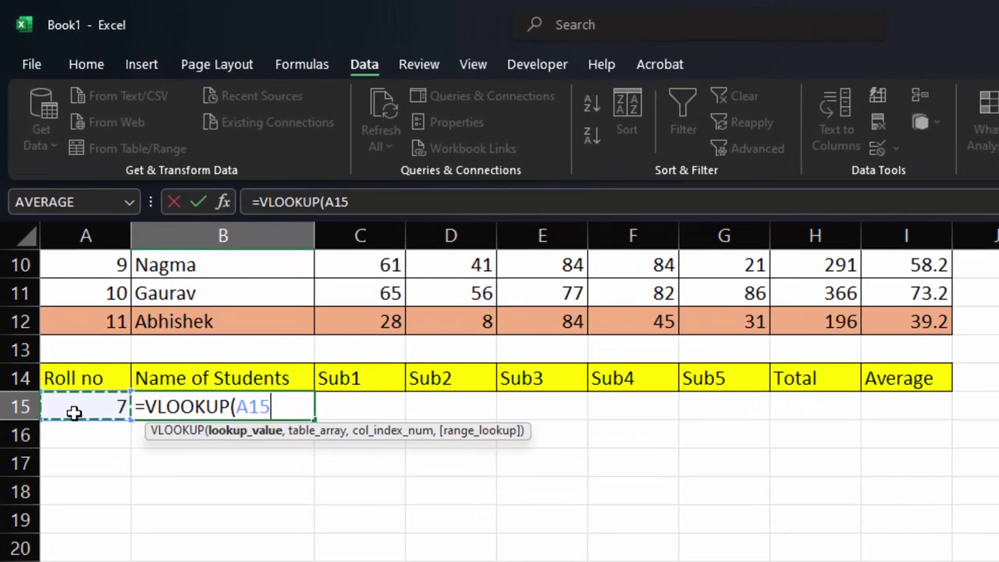
key("F4")
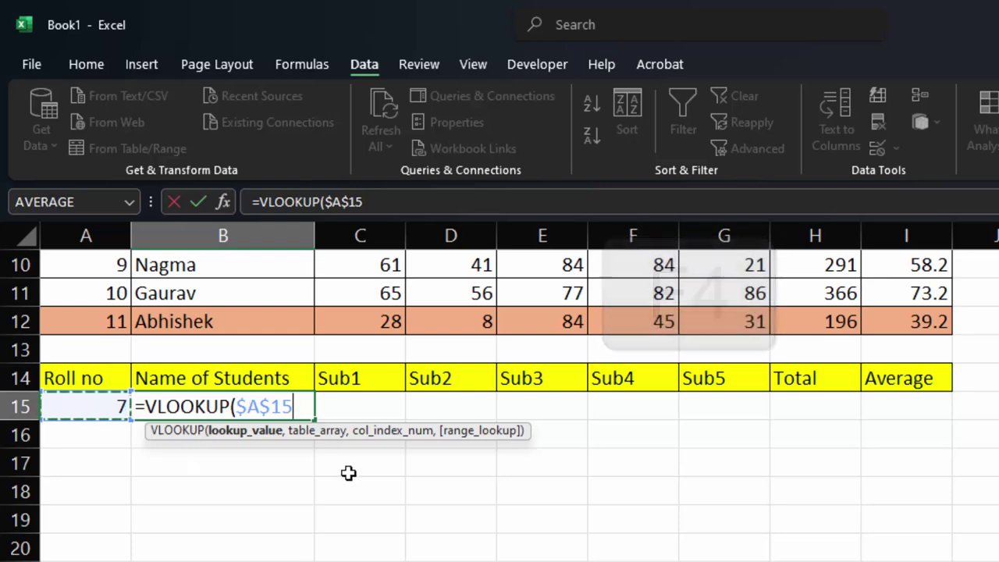
type(",")
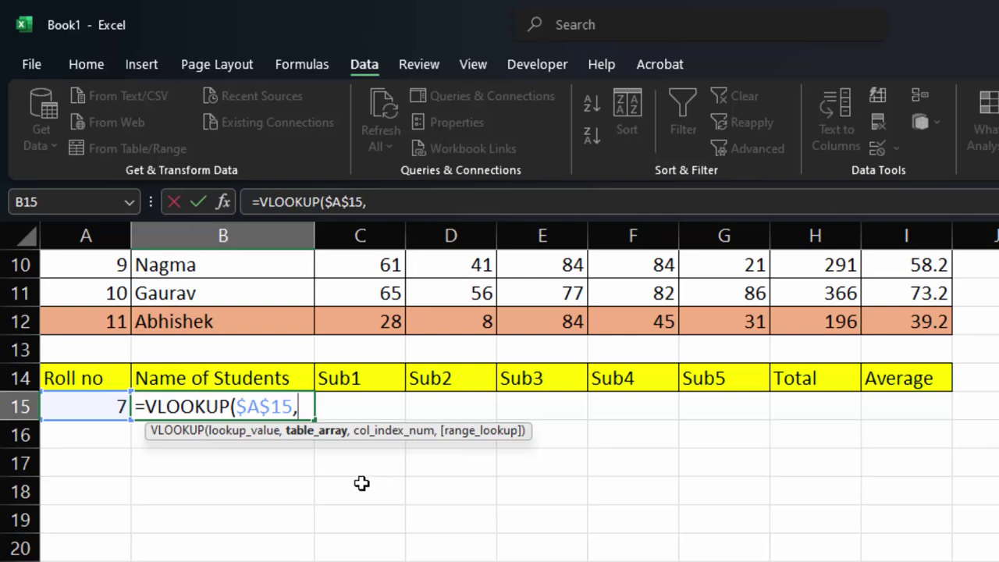
scroll(364, 413, "up", 3)
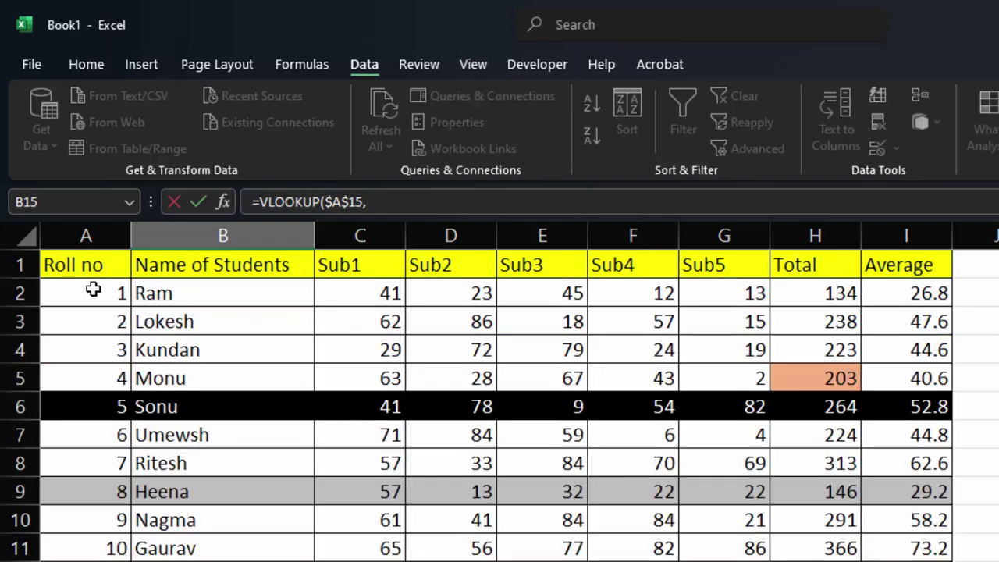
left_click_drag(93, 290, 906, 559)
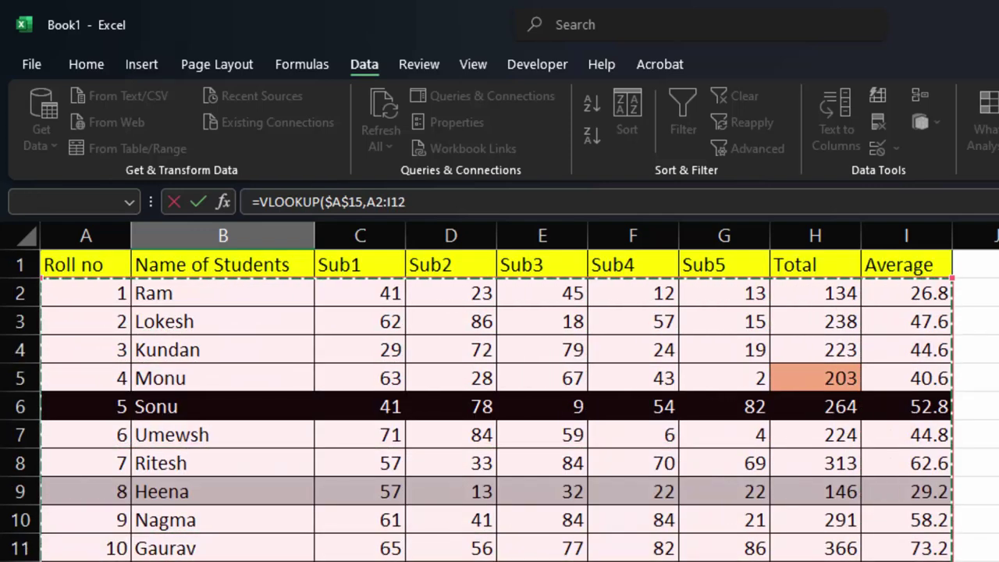
scroll(907, 537, "down", 2)
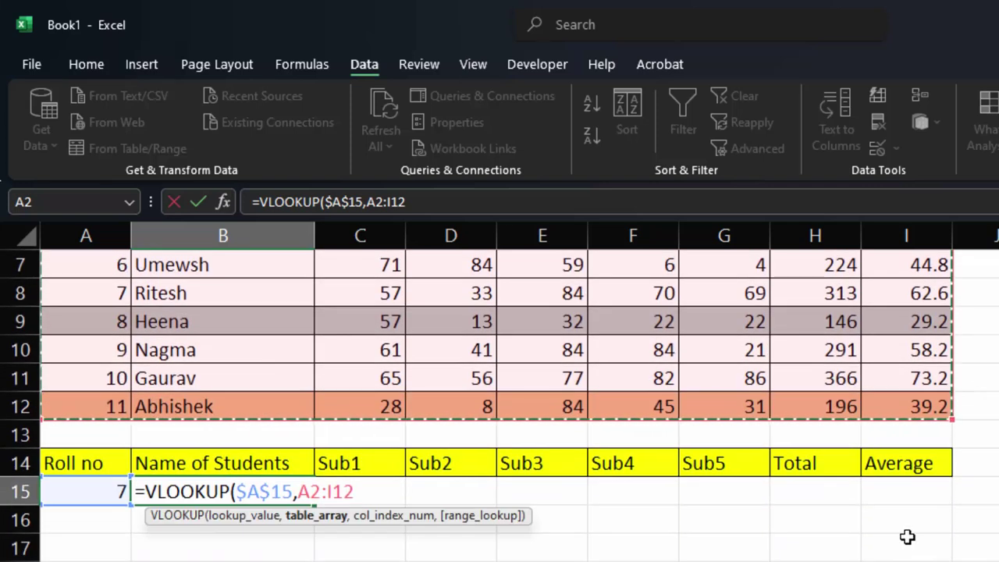
key("F4")
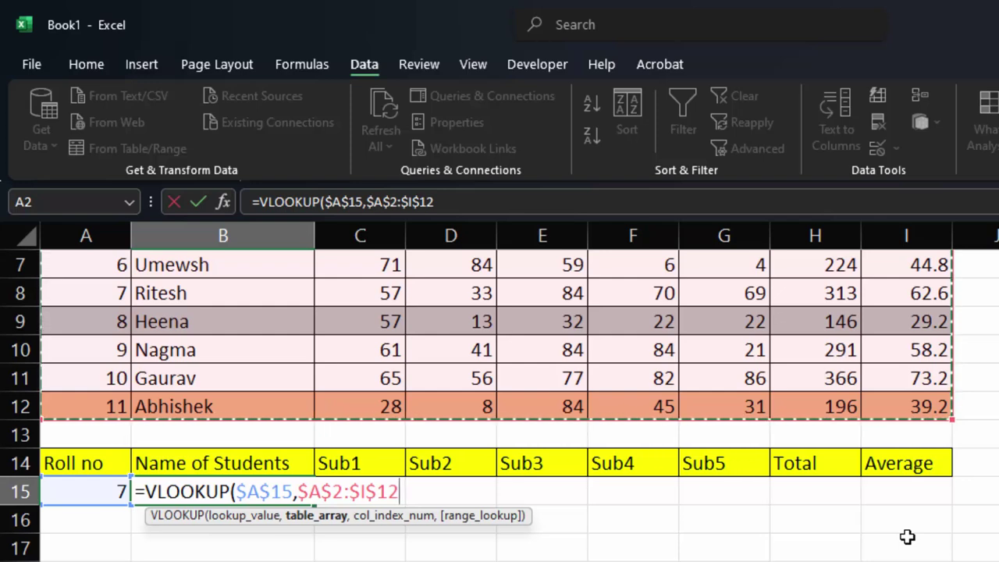
- Complete it with COLUMNS($A$14:B14),0 as column index so B15 shows the student name
type(",")
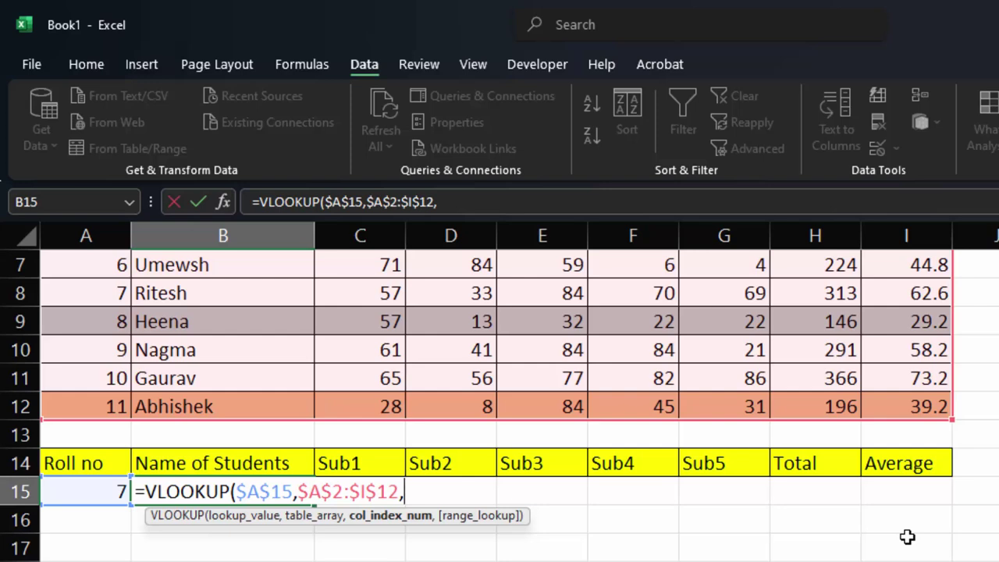
type("c")
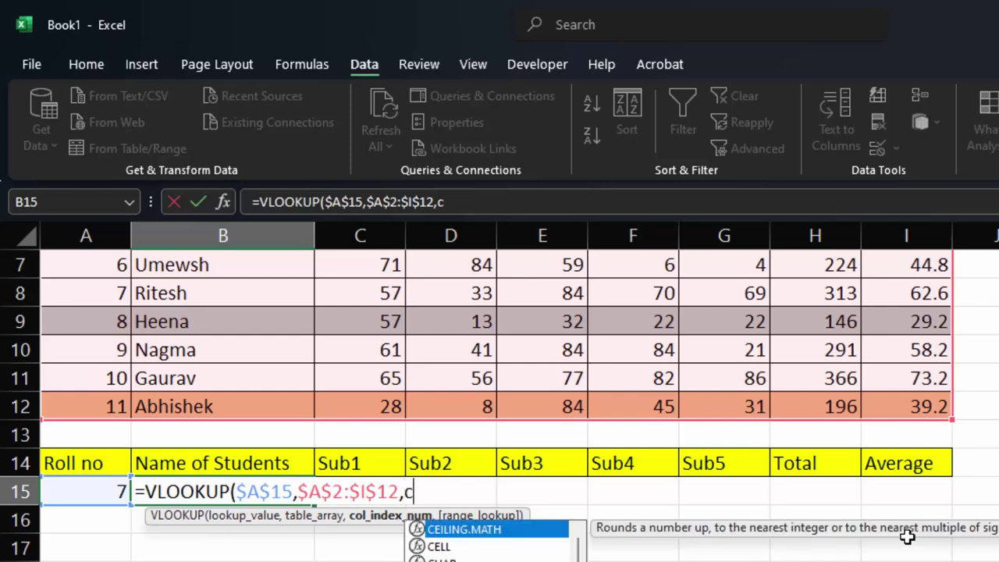
type("olumn")
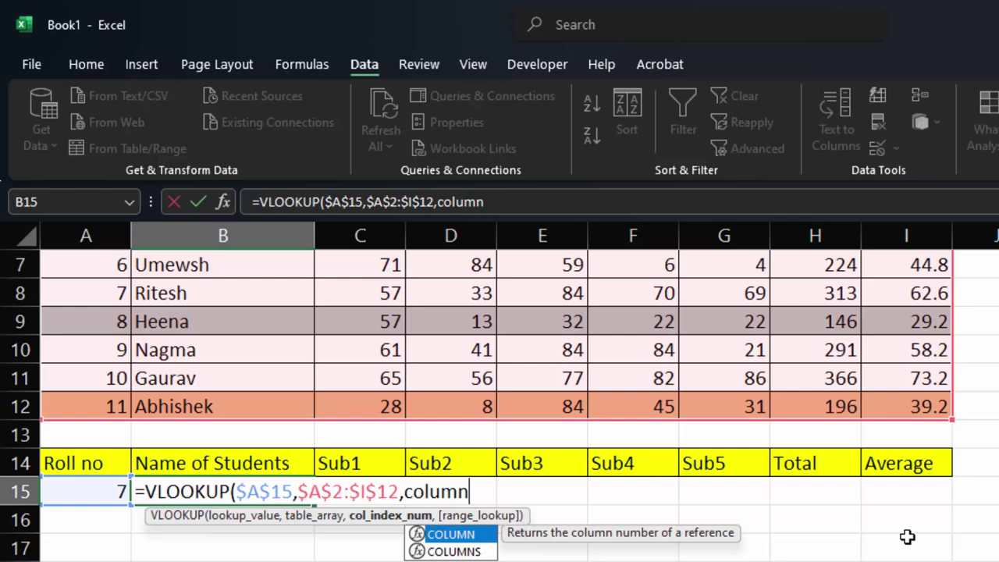
key("Down")
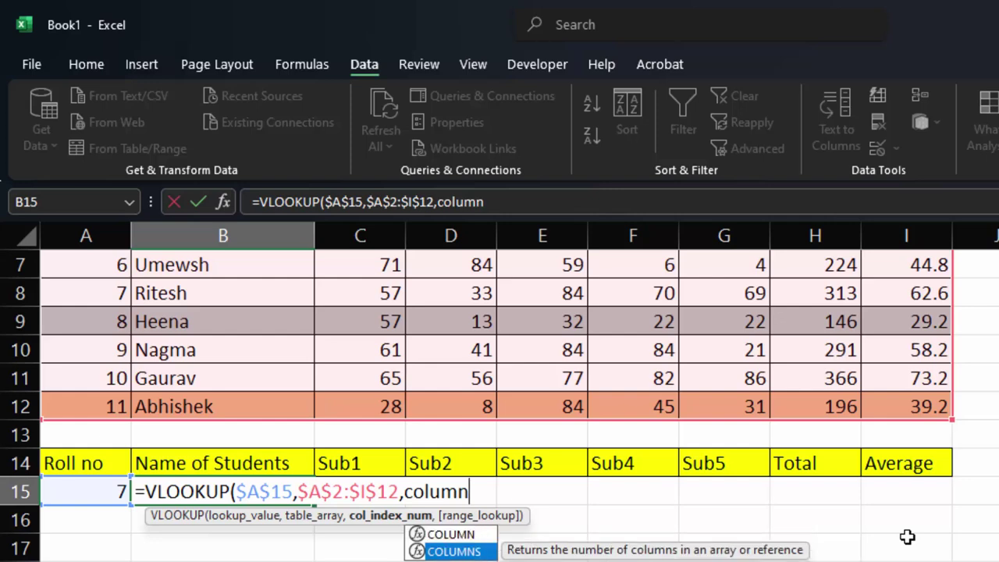
key("Tab")
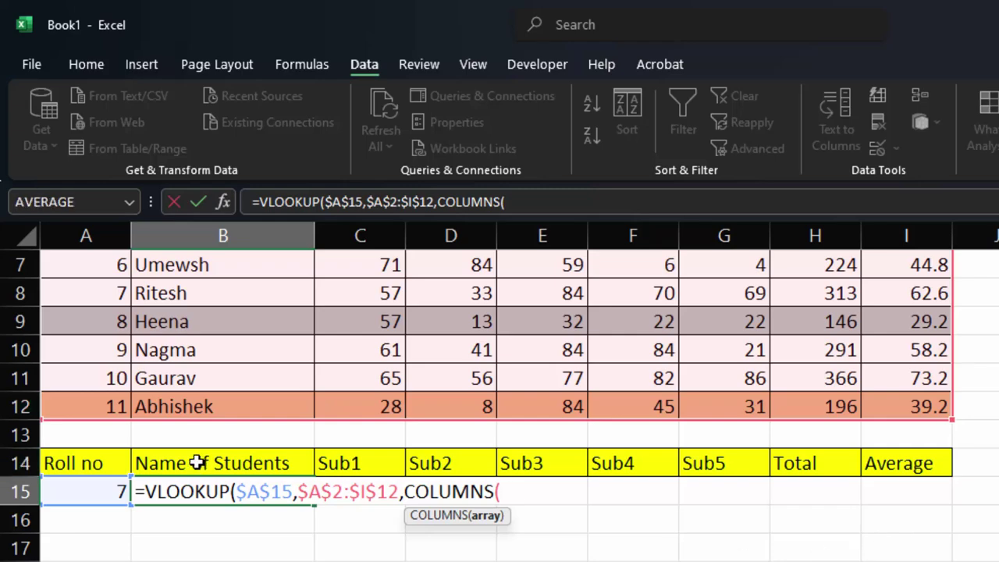
left_click_drag(86, 463, 179, 463)
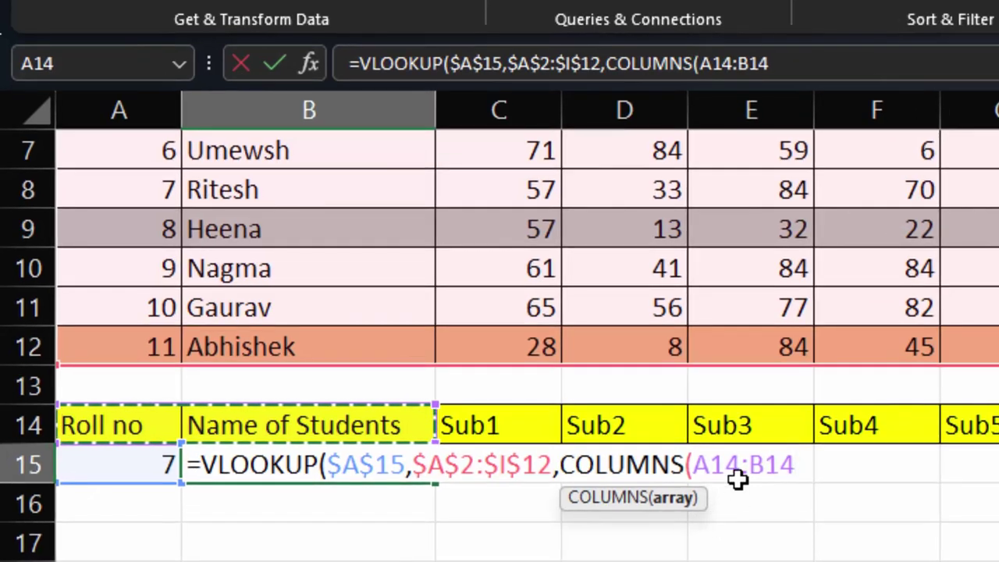
left_click_drag(739, 467, 688, 469)
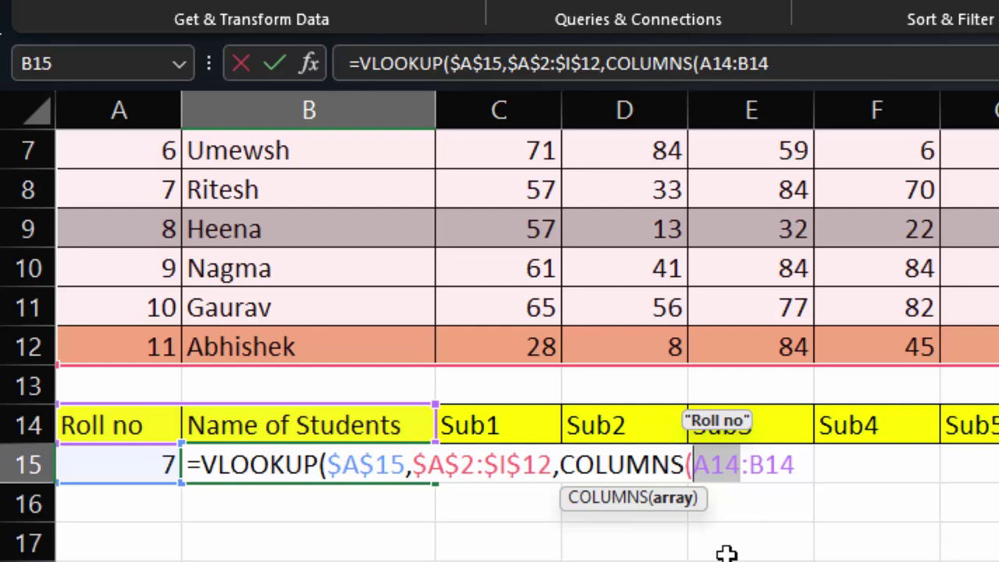
key("F4")
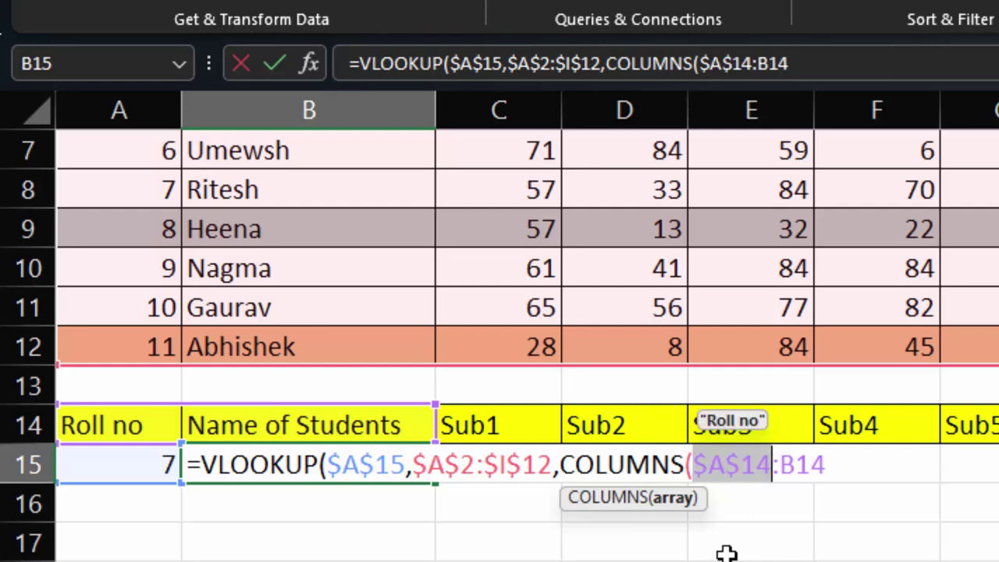
left_click(863, 462)
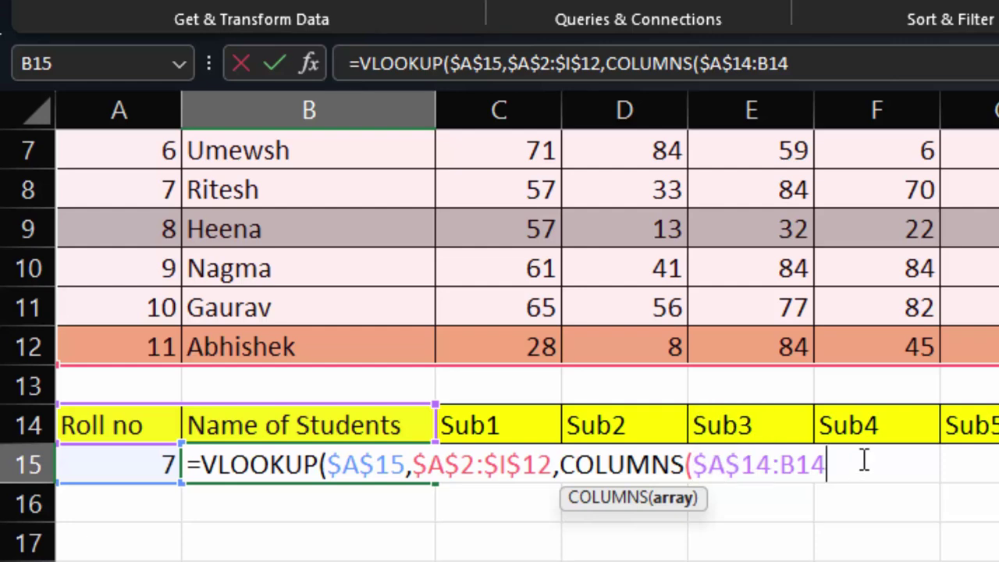
type("),")
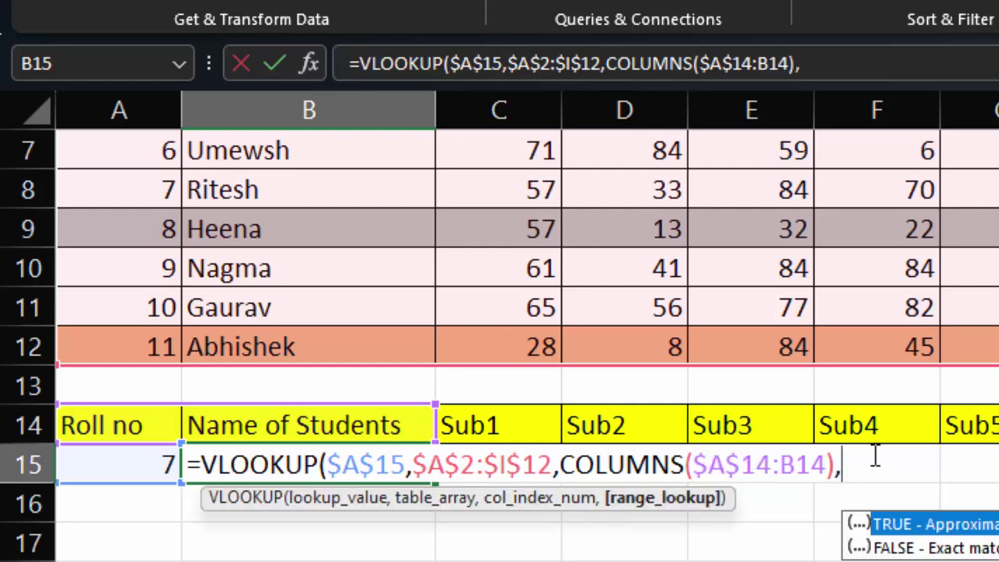
type("0")
type(")")
key("Return")
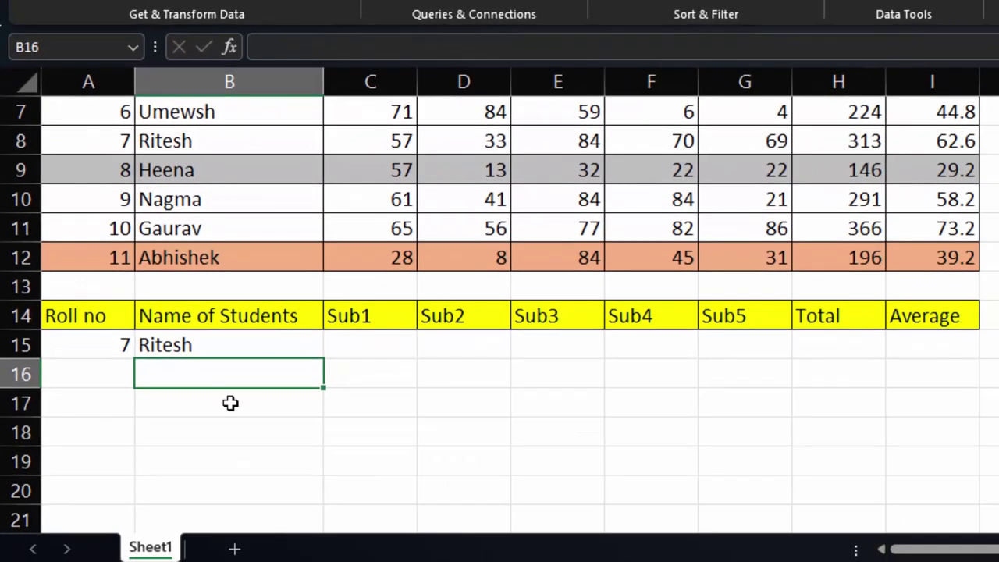
scroll(230, 403, "up", 3)
- Bold roll number 7's row 8 in the marks table
mouse_move(104, 229)
left_mouse_down()
mouse_move(484, 201)
mouse_move(894, 228)
left_mouse_up()
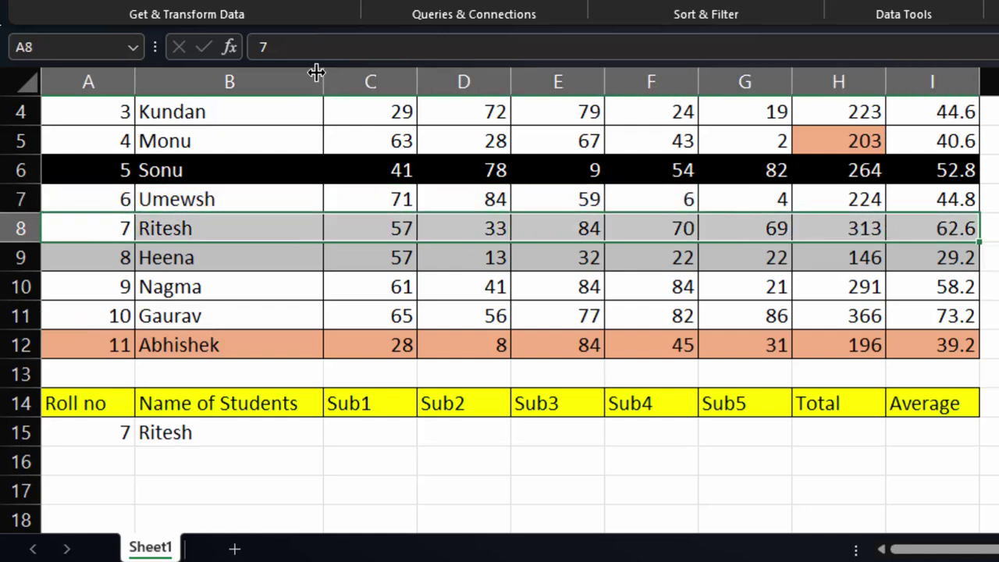
left_click(201, 3)
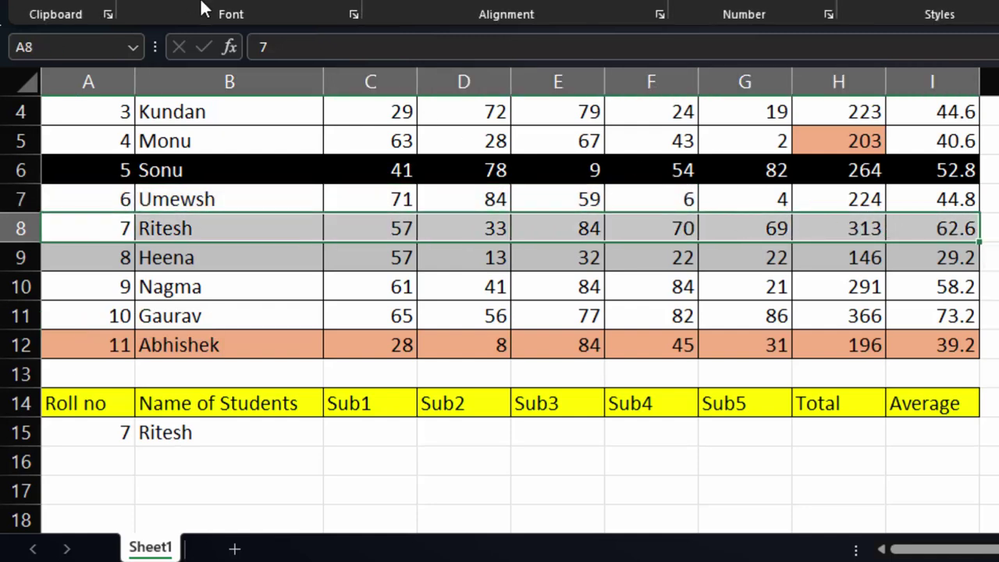
left_click(149, 1)
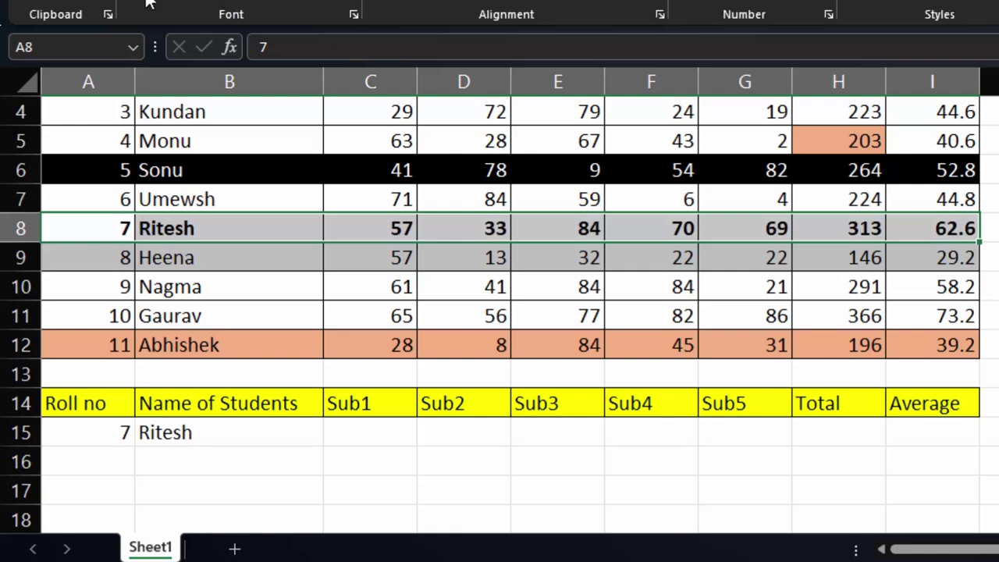
left_click(587, 514)
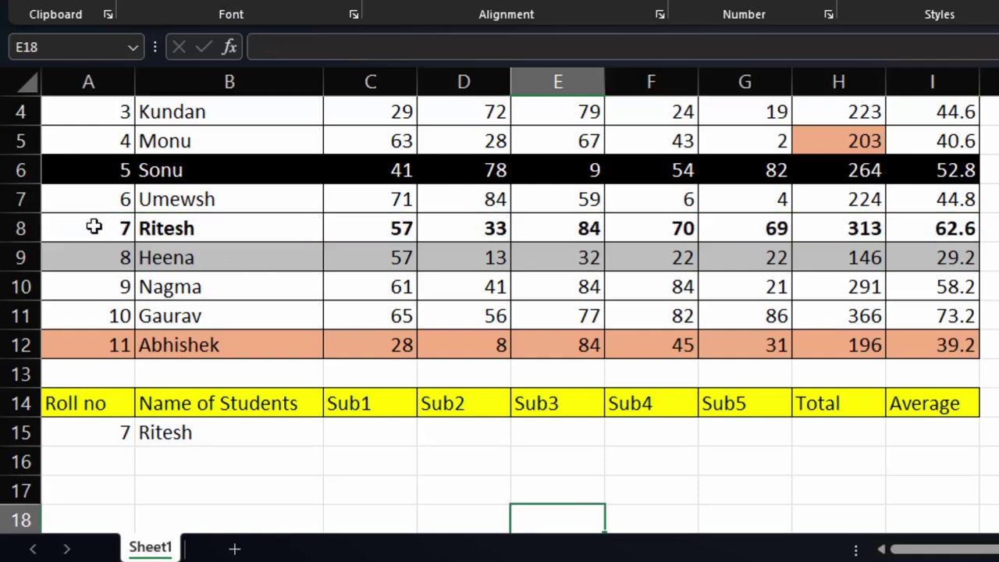
- Copy B15's lookup across to I15, giving marks 57, 33, 84, 70, 69, total 313, average 62.6
left_click_drag(93, 227, 875, 228)
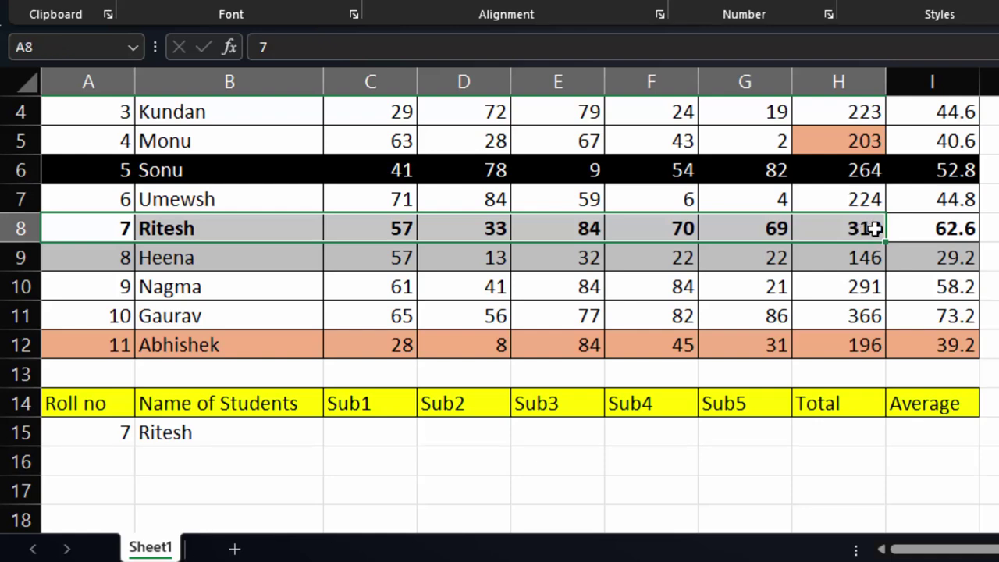
left_click(261, 442)
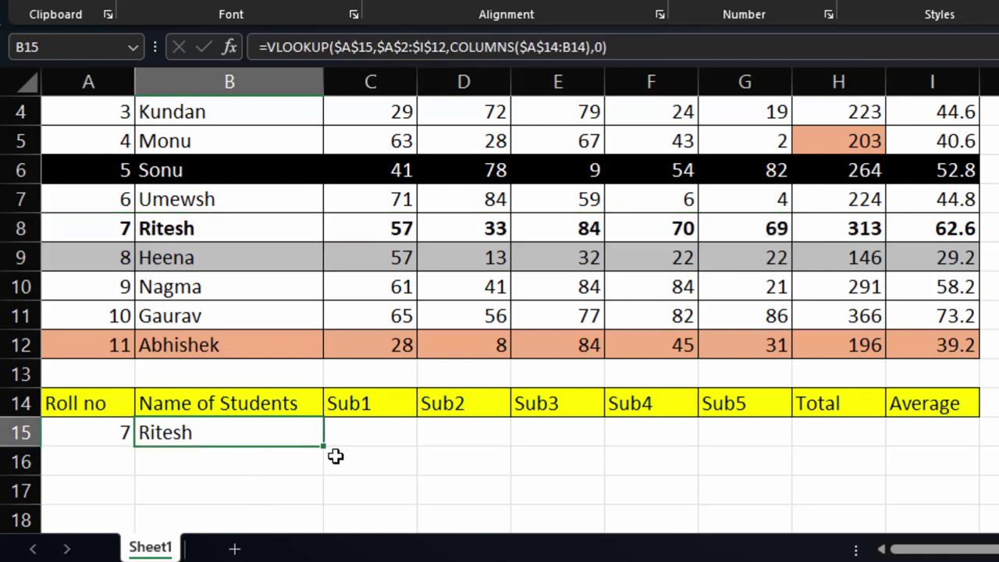
left_click_drag(327, 447, 963, 456)
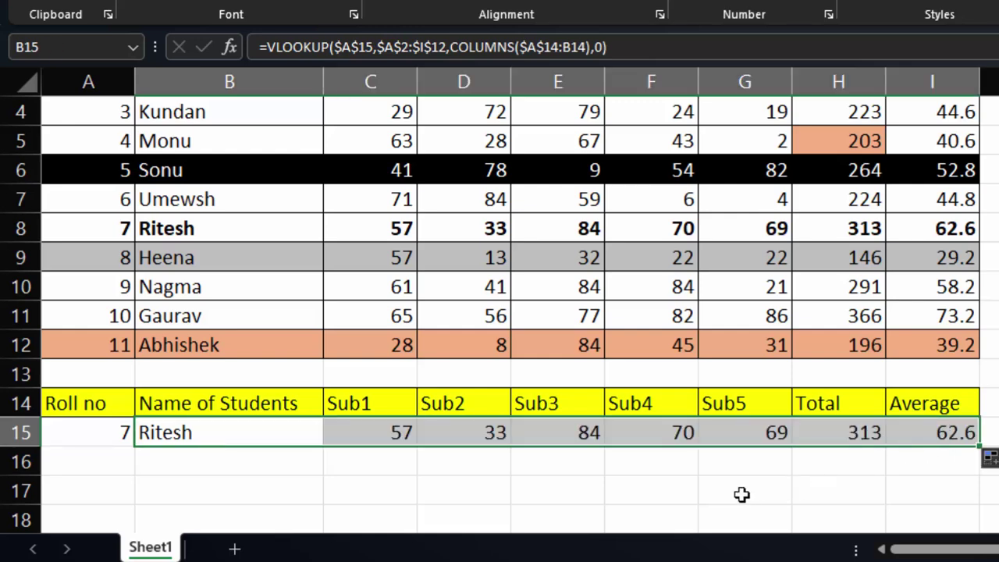
left_click(375, 431)
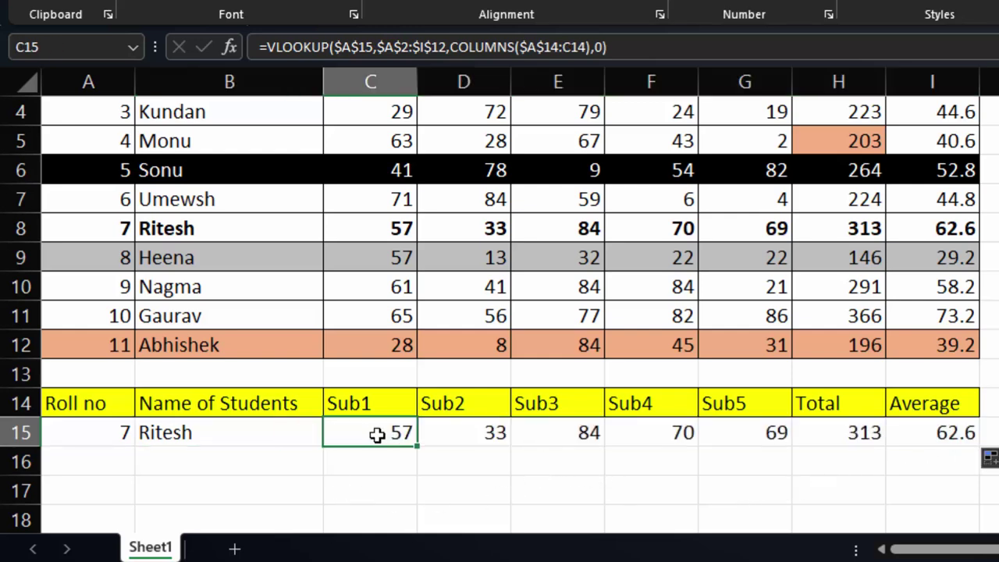
left_click(385, 235)
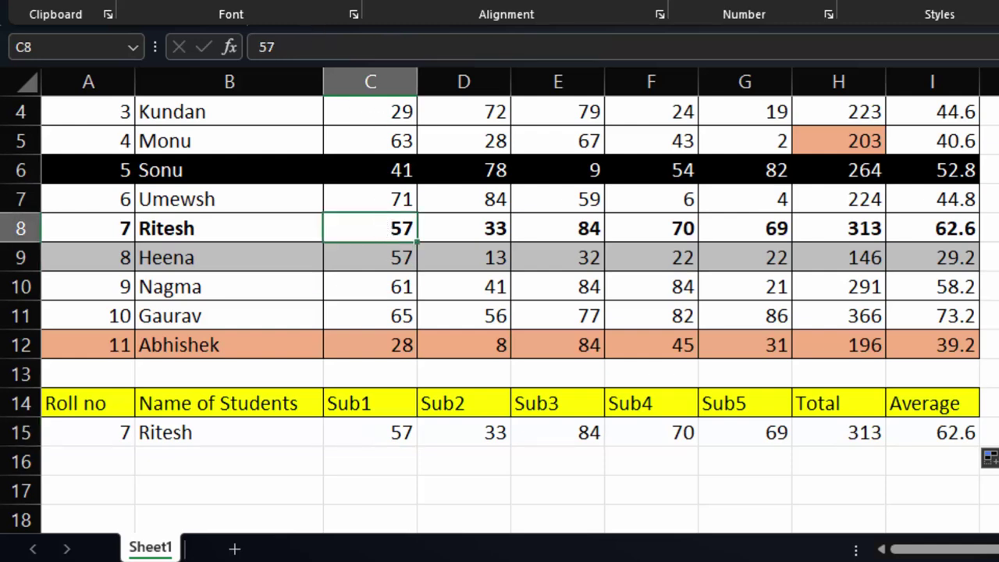
- Fill Ritesh's subject marks C8 through F8 with light gold
left_click(310, 2)
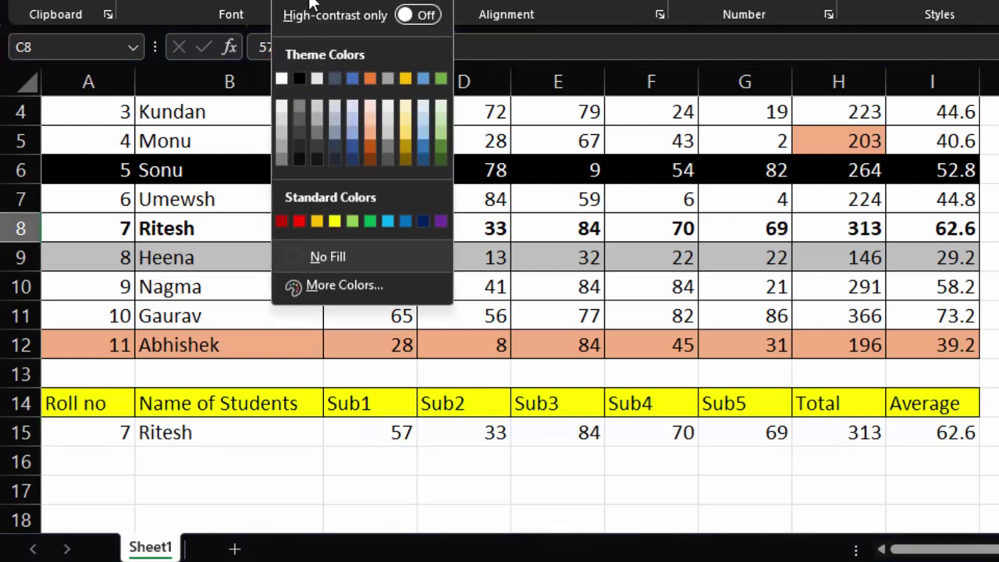
left_click(406, 123)
left_click(485, 232)
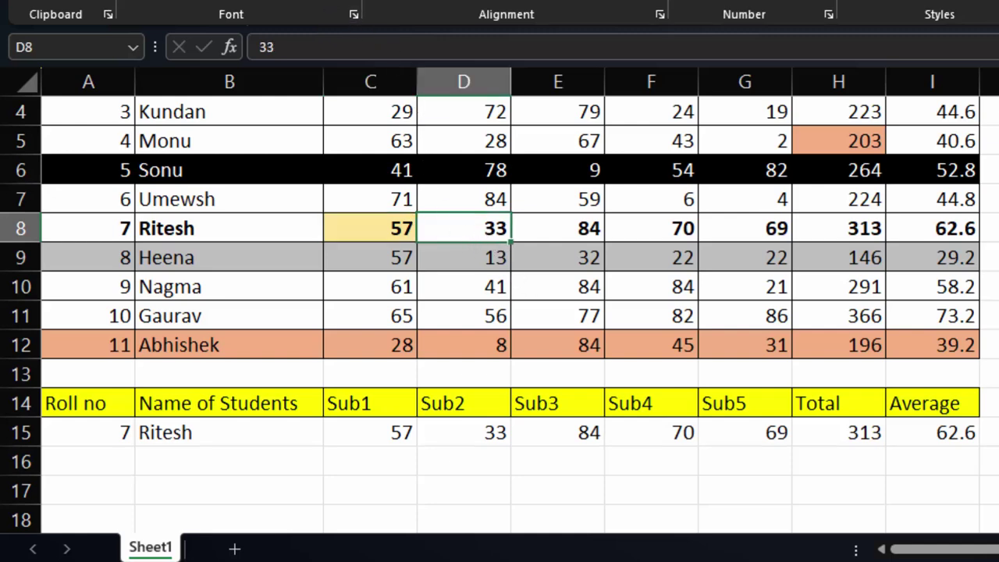
left_click(295, 2)
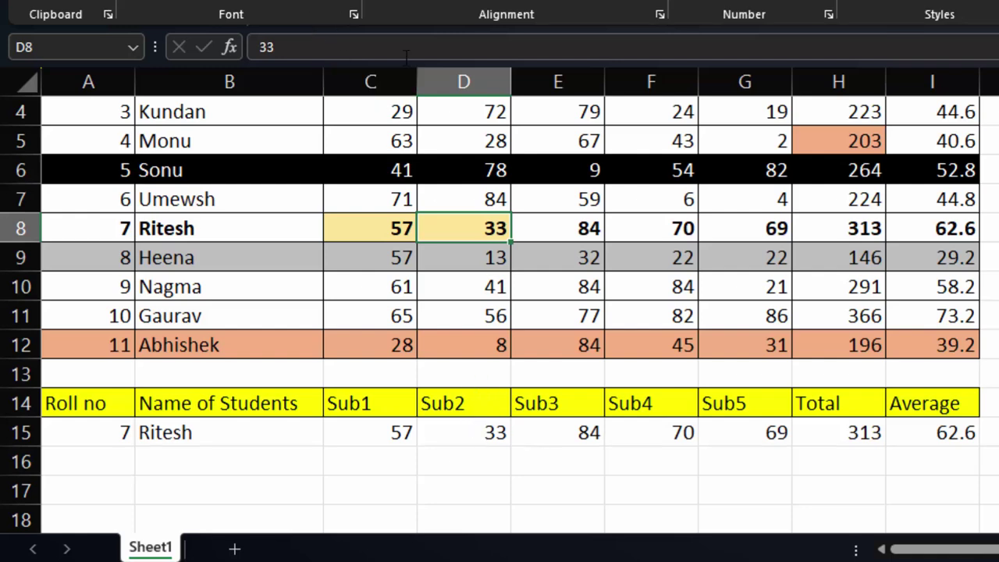
left_click(550, 232)
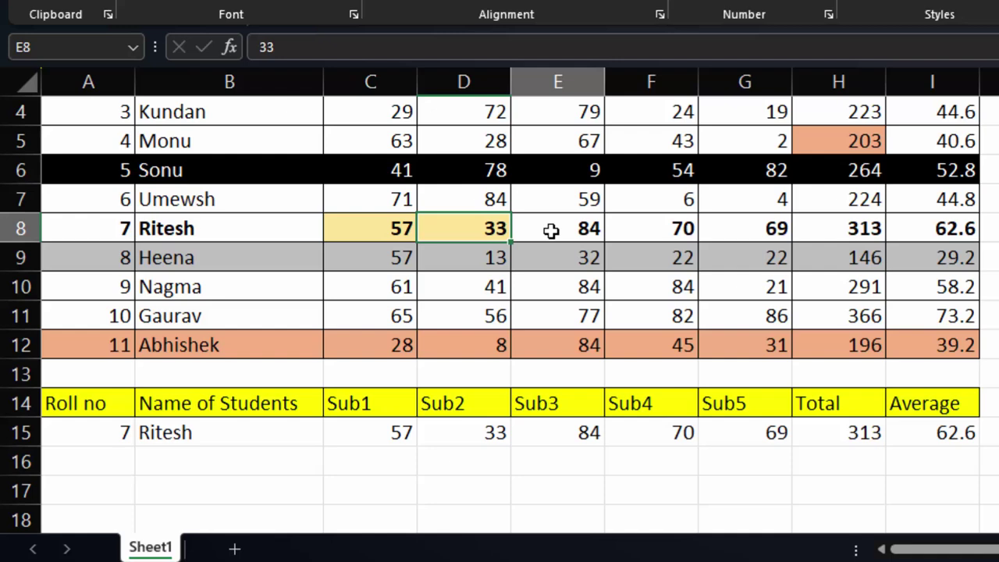
left_click(292, 2)
left_click(644, 231)
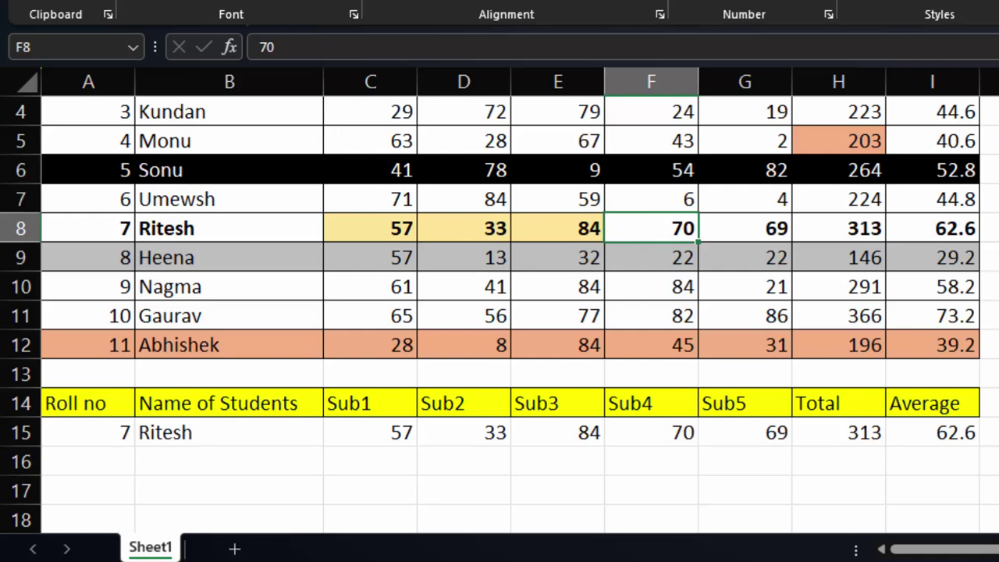
left_click(292, 2)
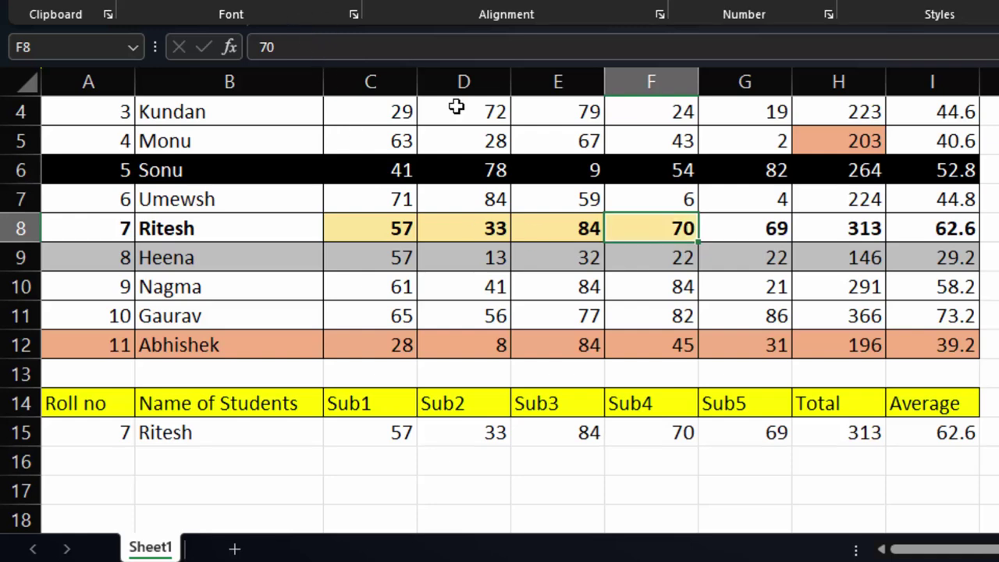
- Extend the light gold fill to G8, the total in H8 and the average in I8
left_click(743, 226)
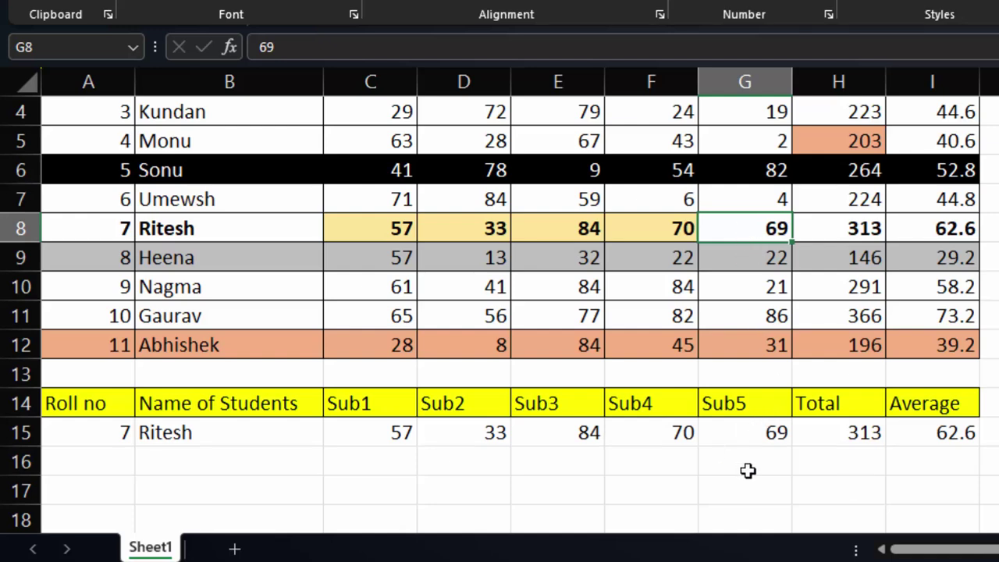
left_click(756, 428)
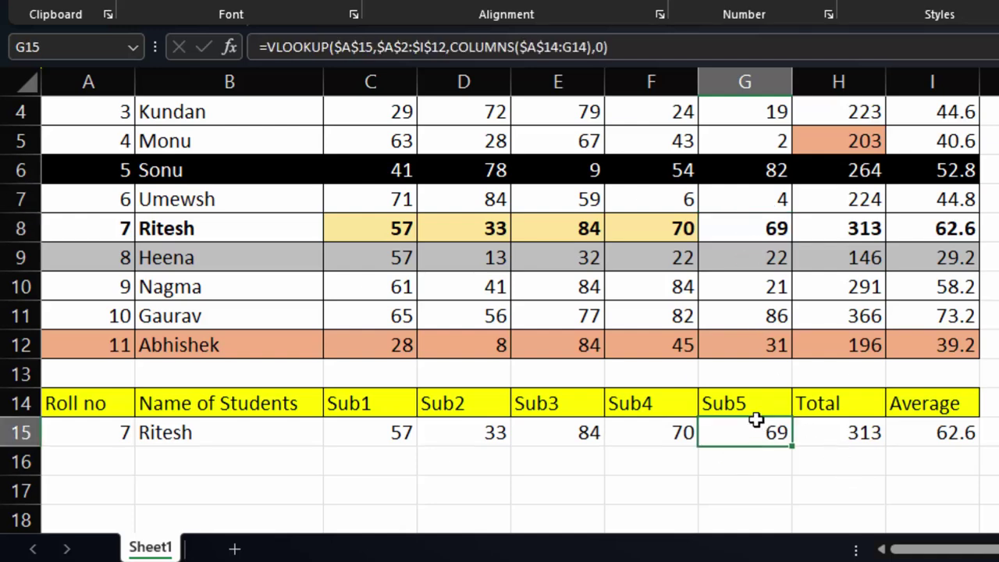
left_click(745, 220)
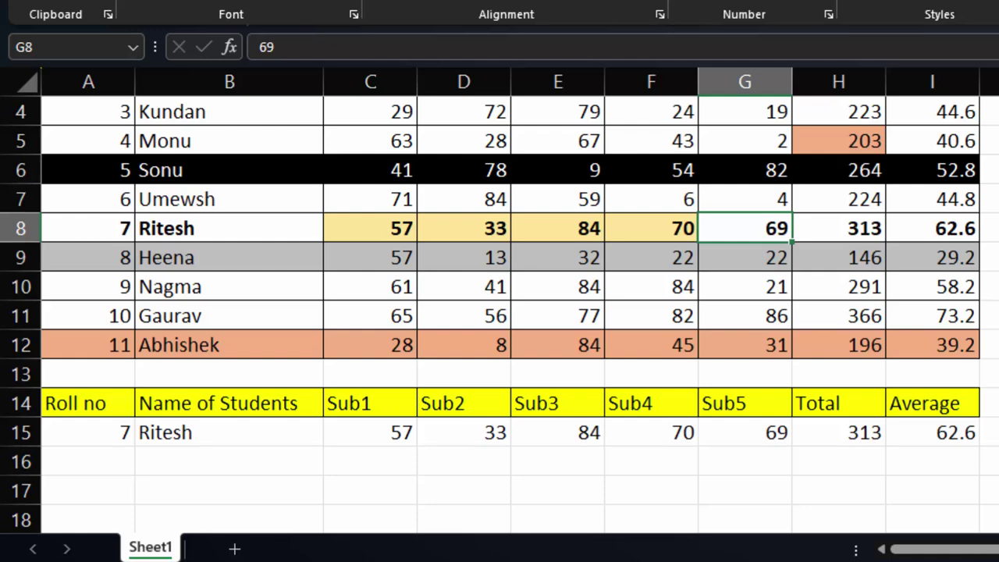
left_click(856, 228)
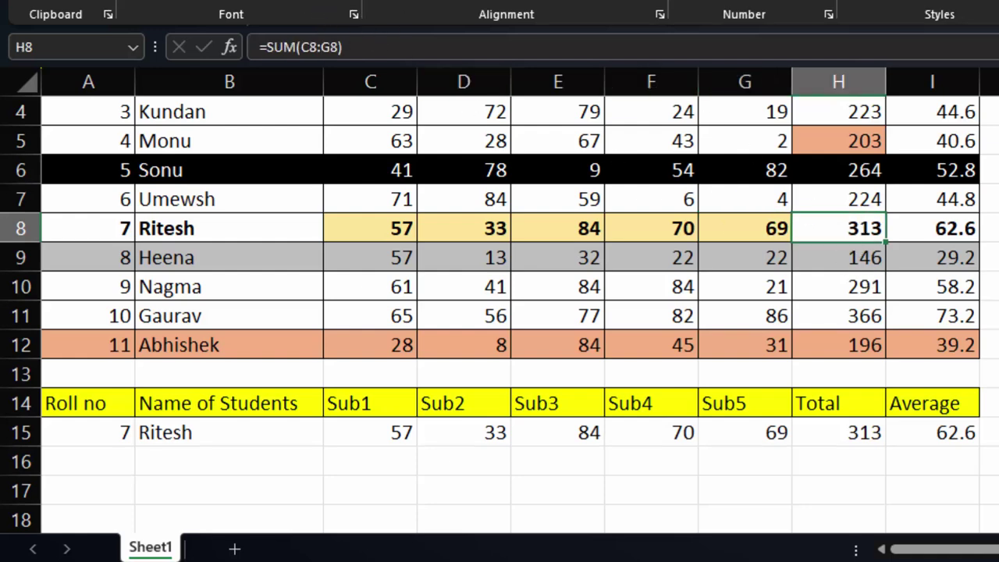
left_click(367, 6)
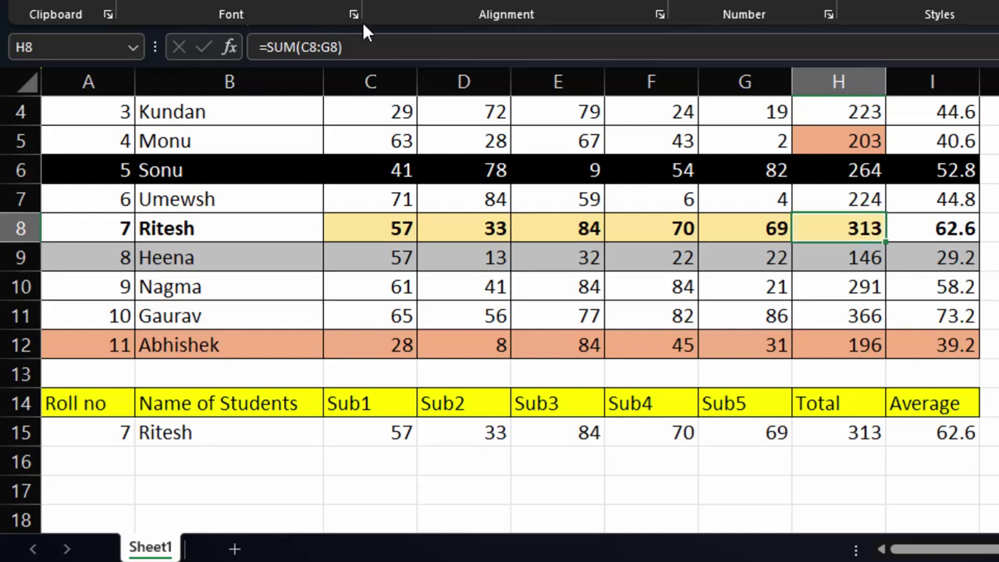
left_click(926, 240)
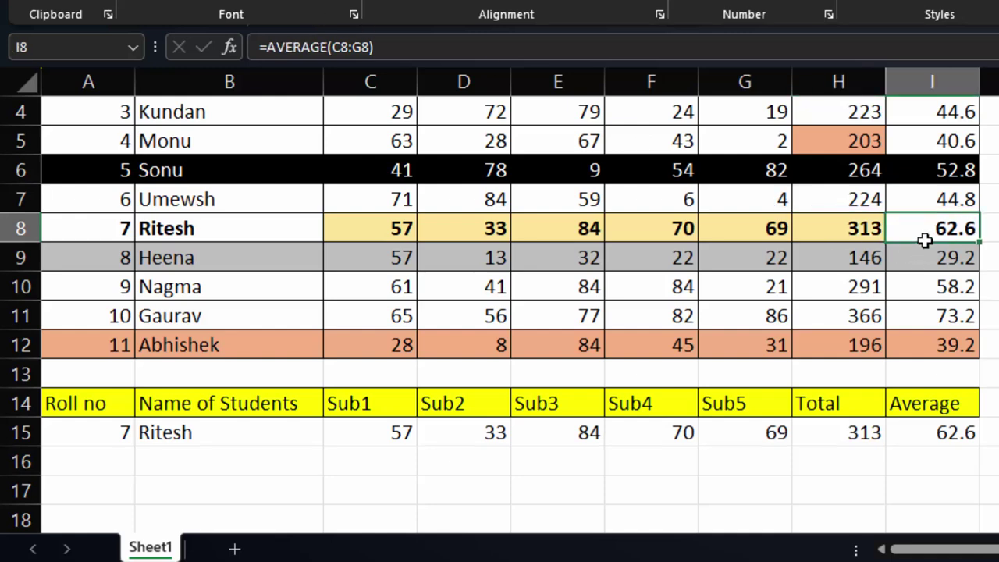
left_click(280, 2)
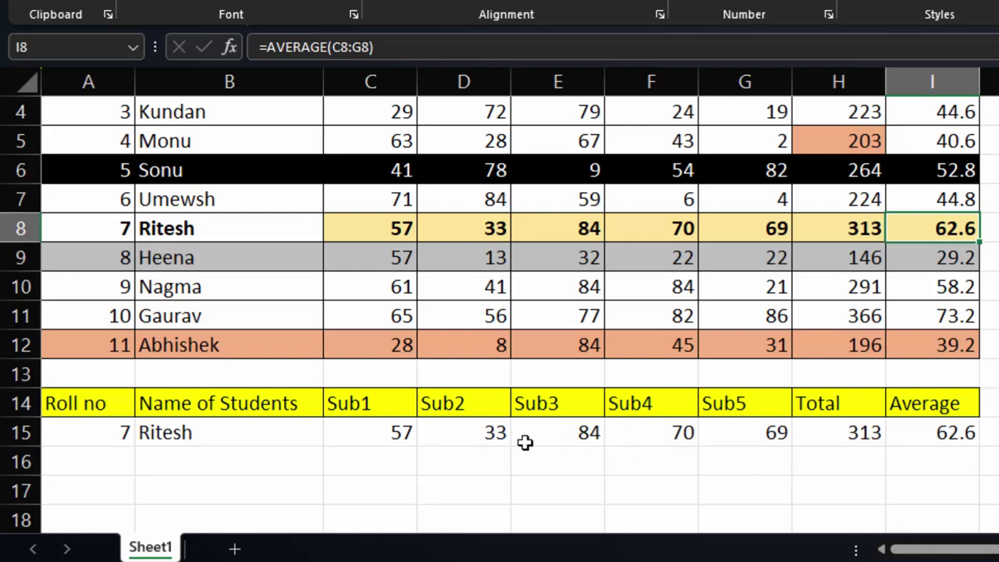
- Enter the label 'Roll no' in B17 and 'Total' in C17
scroll(528, 442, "down", 1)
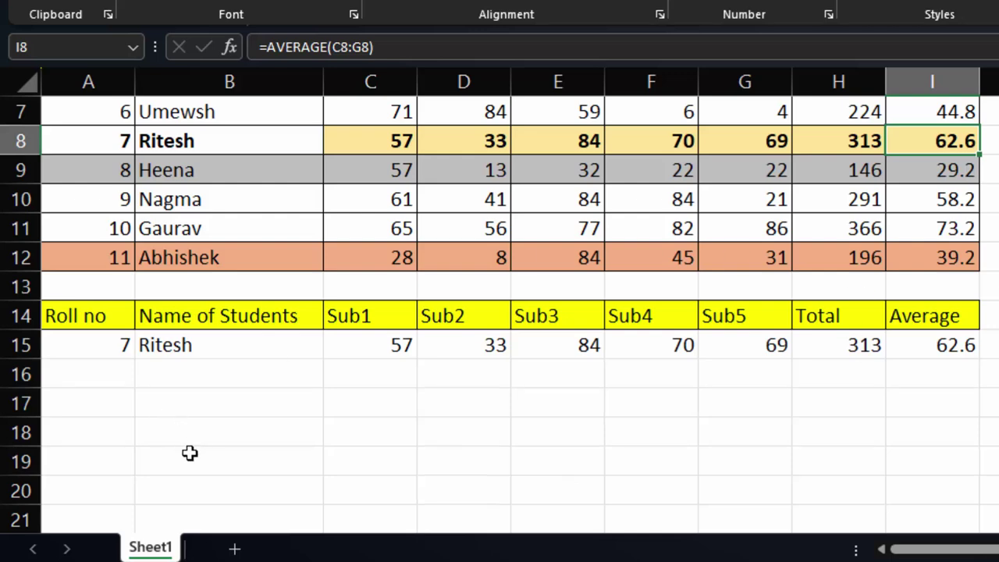
left_click(176, 397)
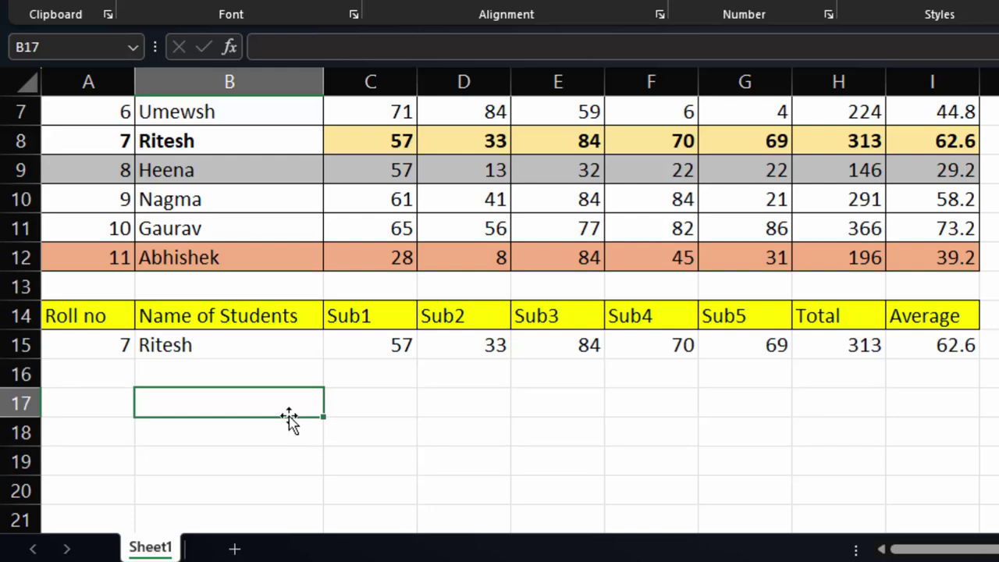
type("Roll no")
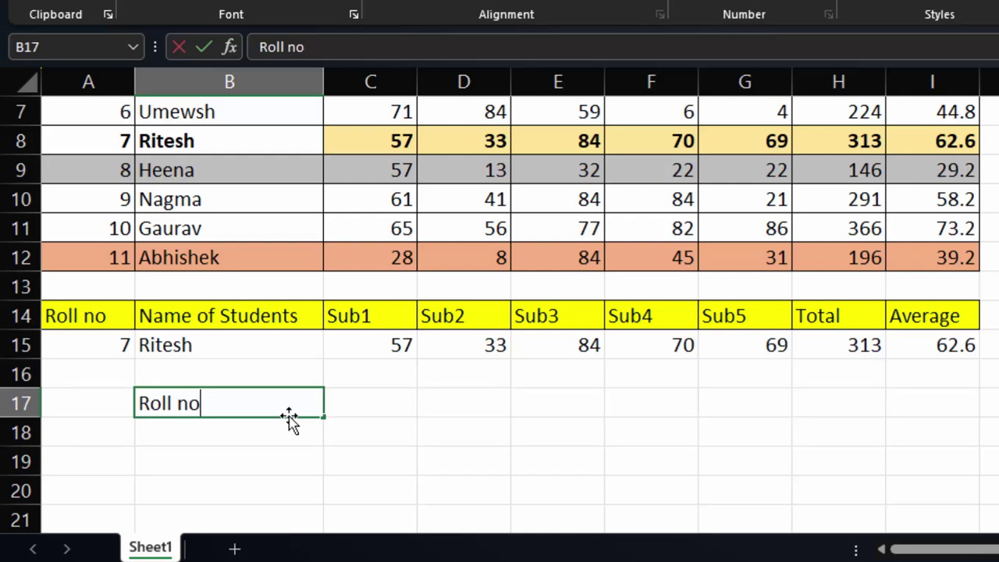
left_click(375, 431)
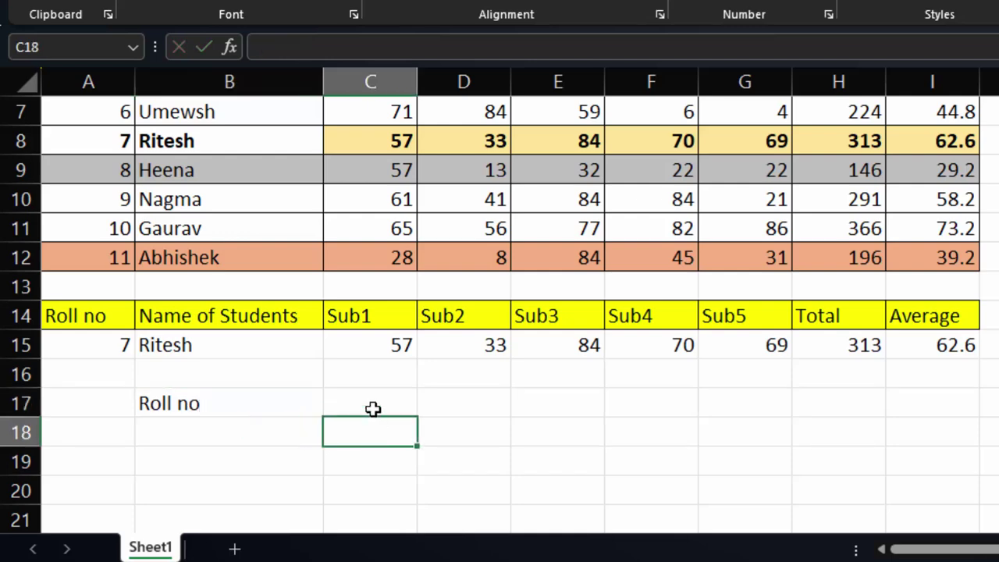
left_click(373, 410)
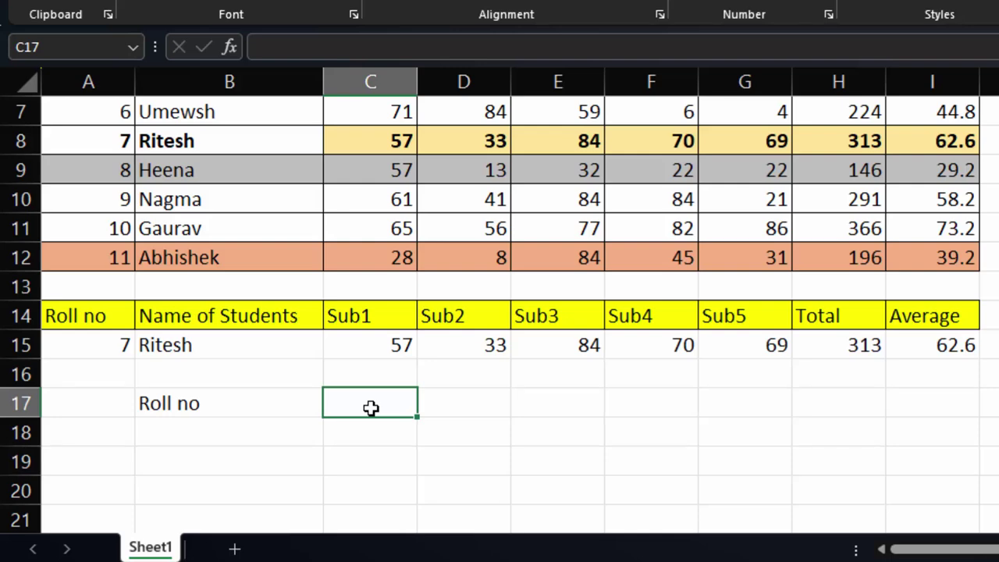
type("Total")
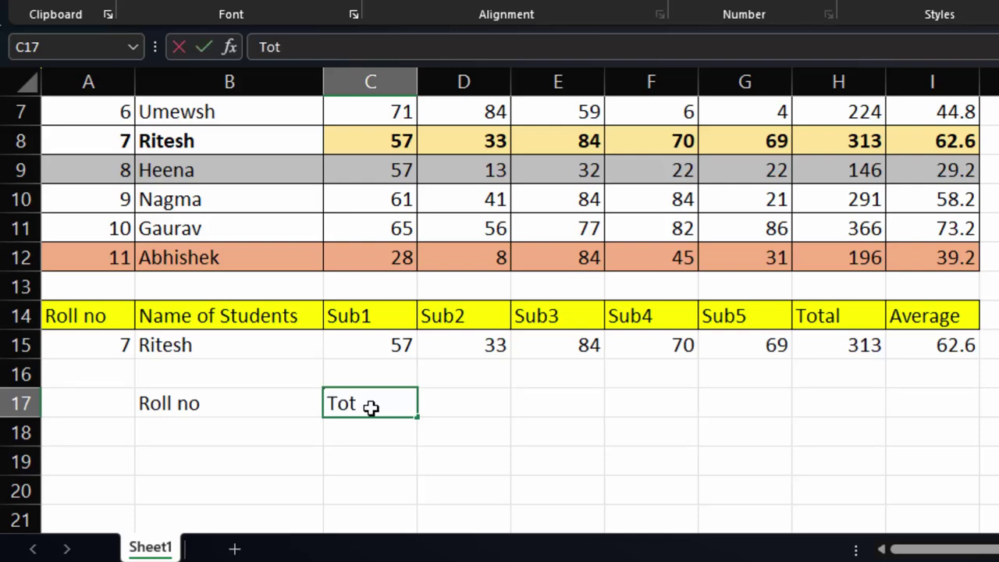
left_click(217, 434)
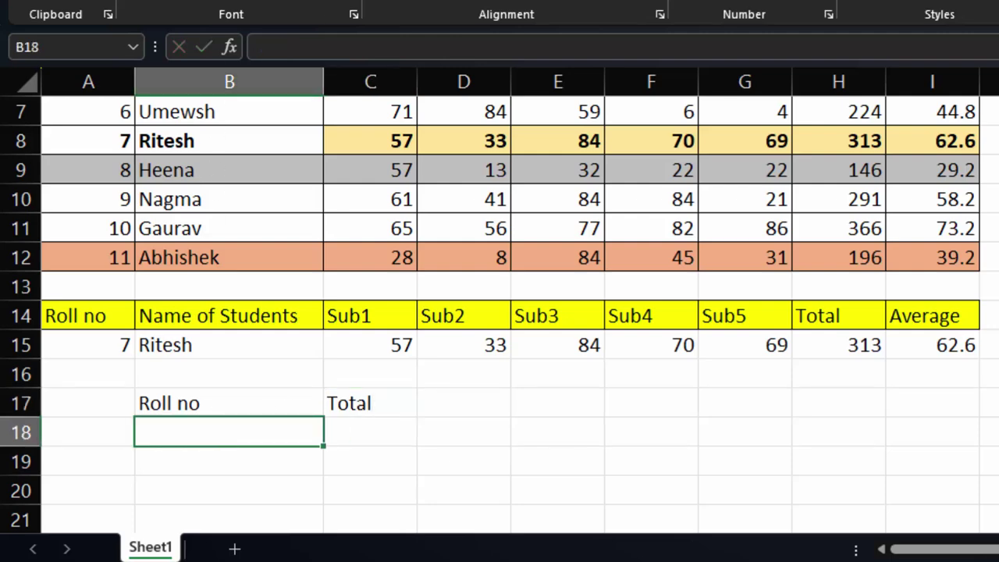
- Add a List data validation to B18 using the roll numbers in $A$2:$A$12 as source
key("alt+a")
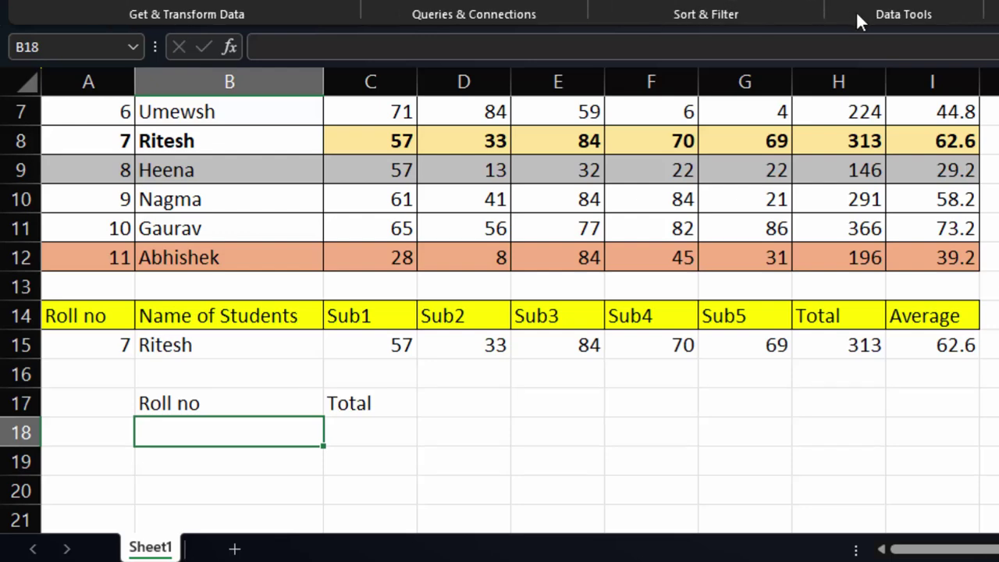
left_click(923, 7)
left_click(960, 23)
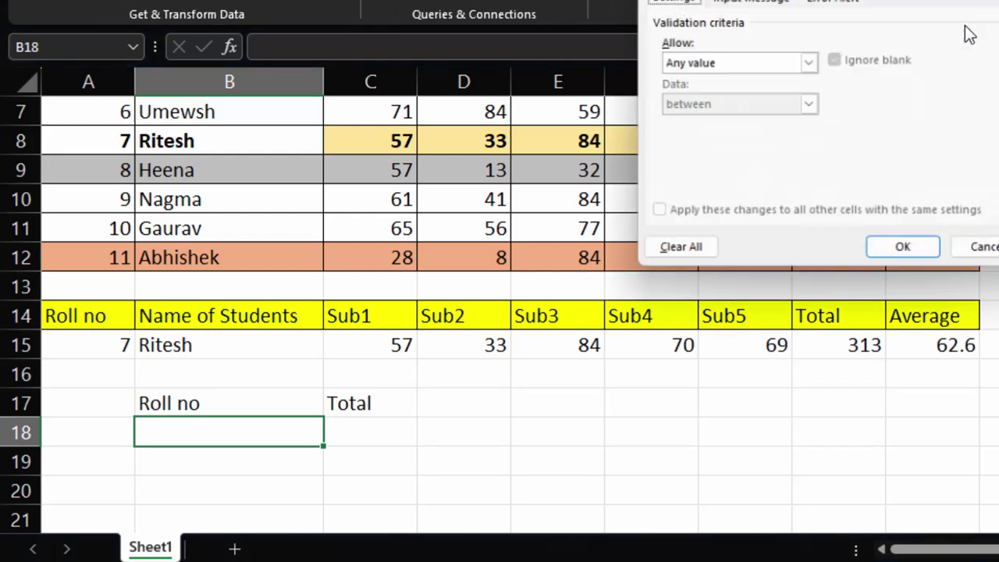
left_click(812, 61)
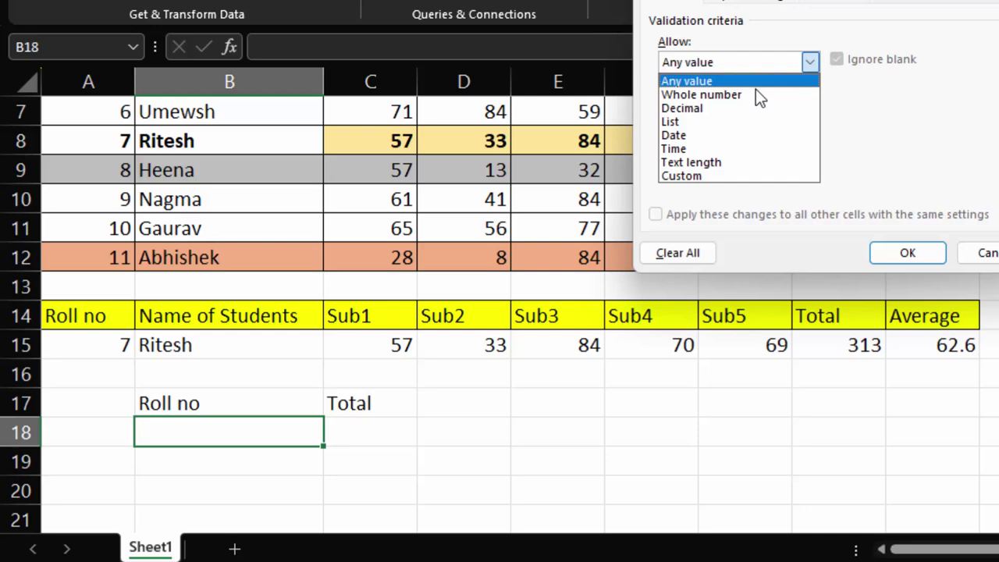
left_click(730, 121)
left_click(729, 146)
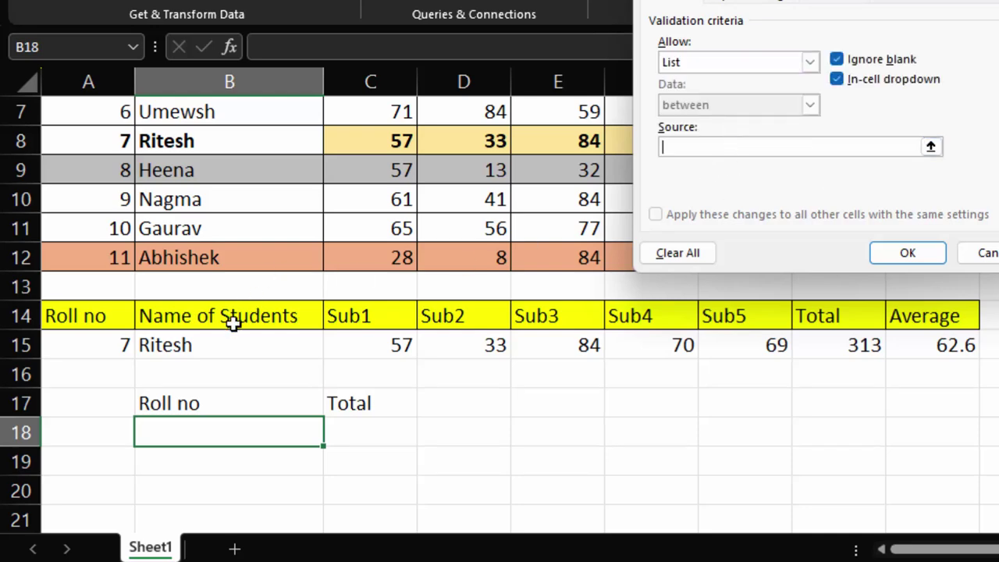
scroll(208, 311, "up", 2)
left_click_drag(69, 140, 120, 431)
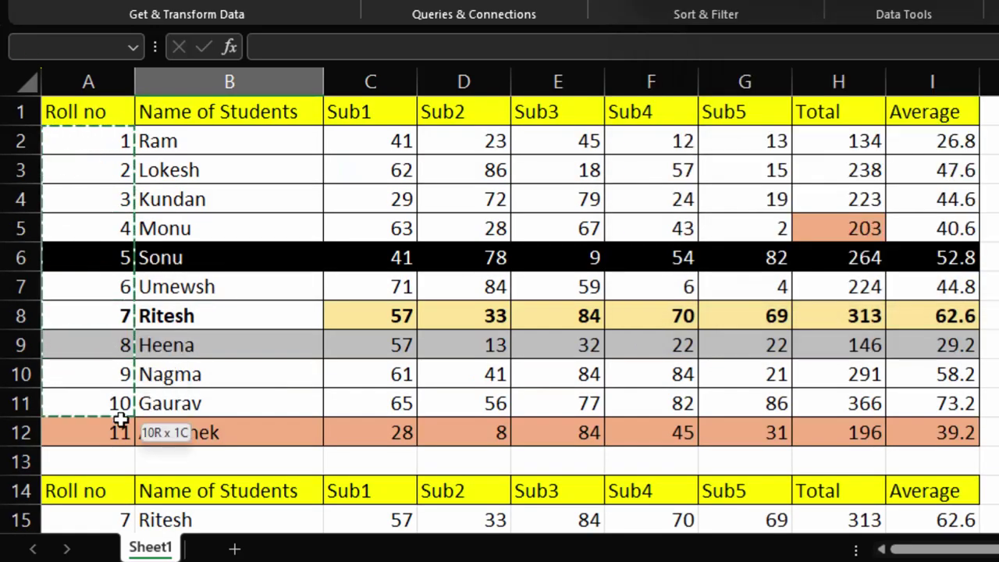
key("Return")
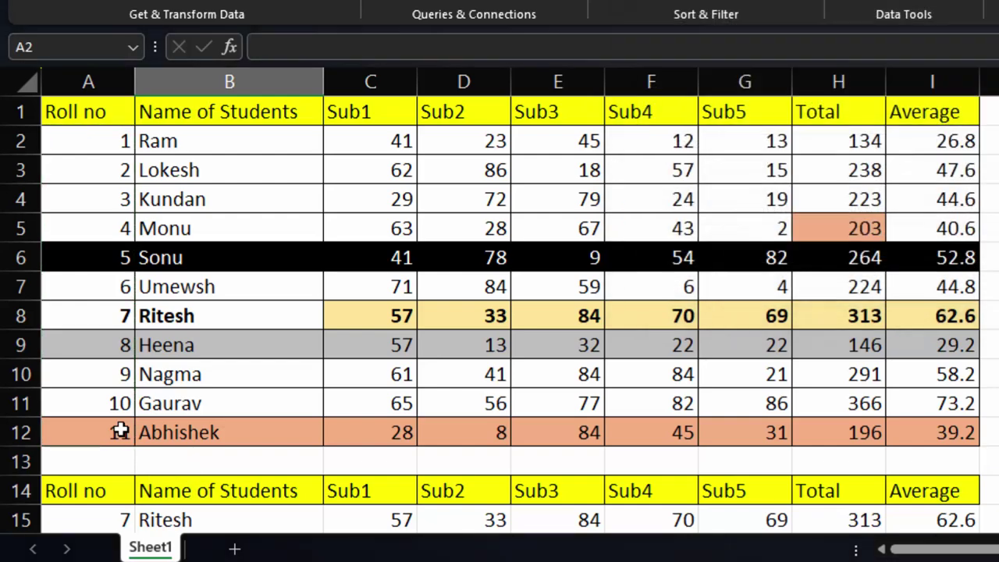
- Choose roll no 4 from B18's dropdown
scroll(297, 383, "down", 3)
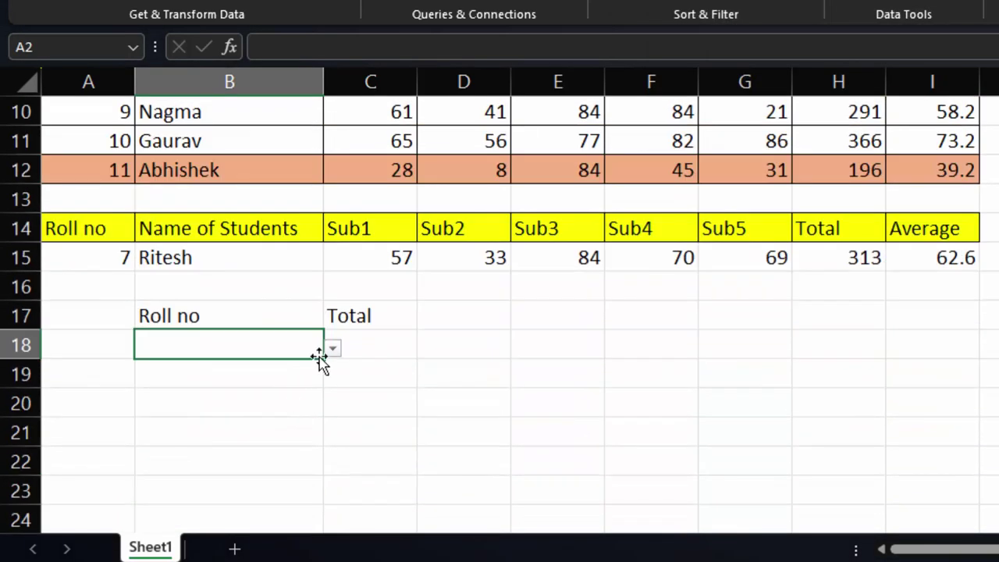
left_click(333, 349)
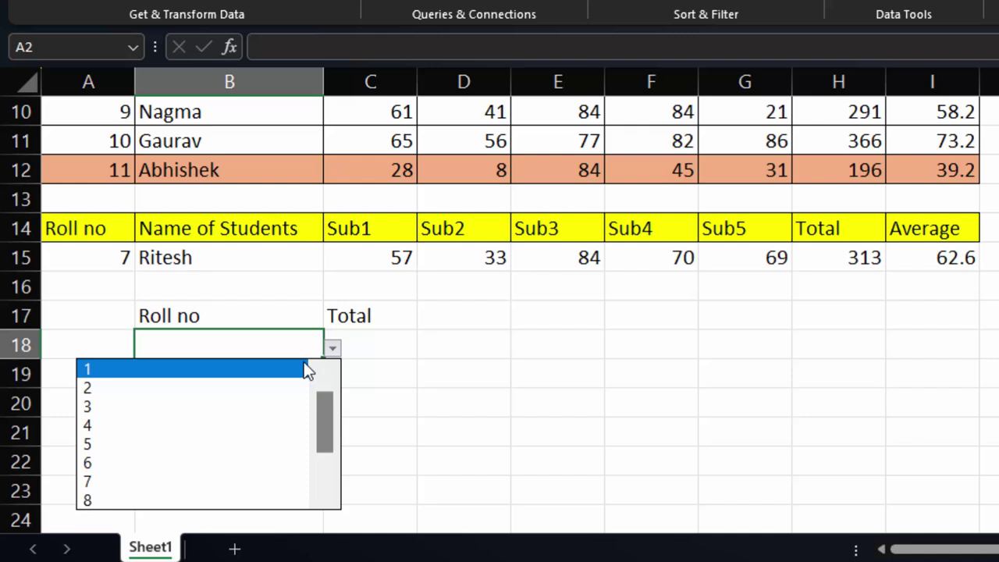
left_click(172, 428)
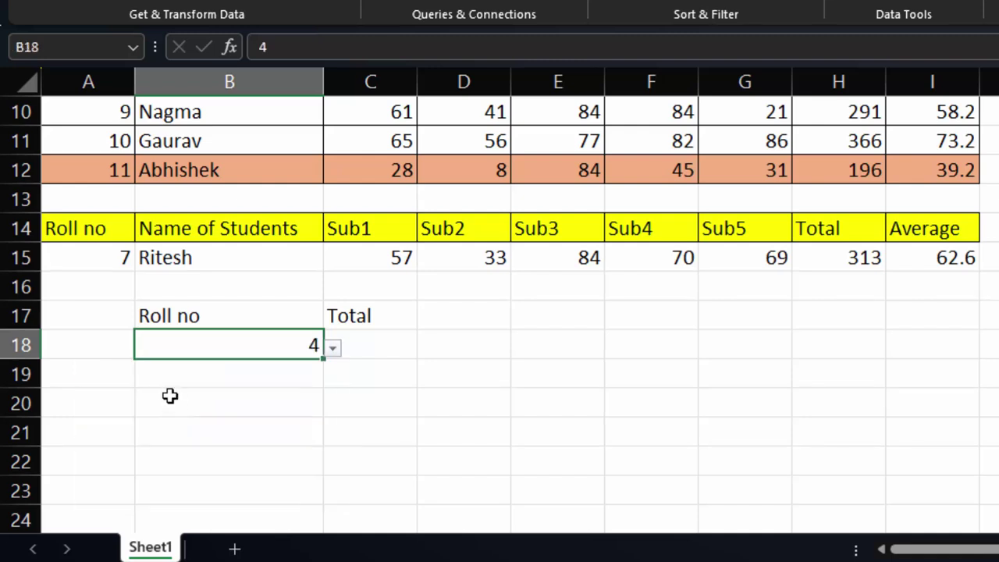
left_click(369, 357)
- Enter =VLOOKUP(B18,$A$2:$I$12,8,0) in C18 to return roll no 4's total, 203
type("=v")
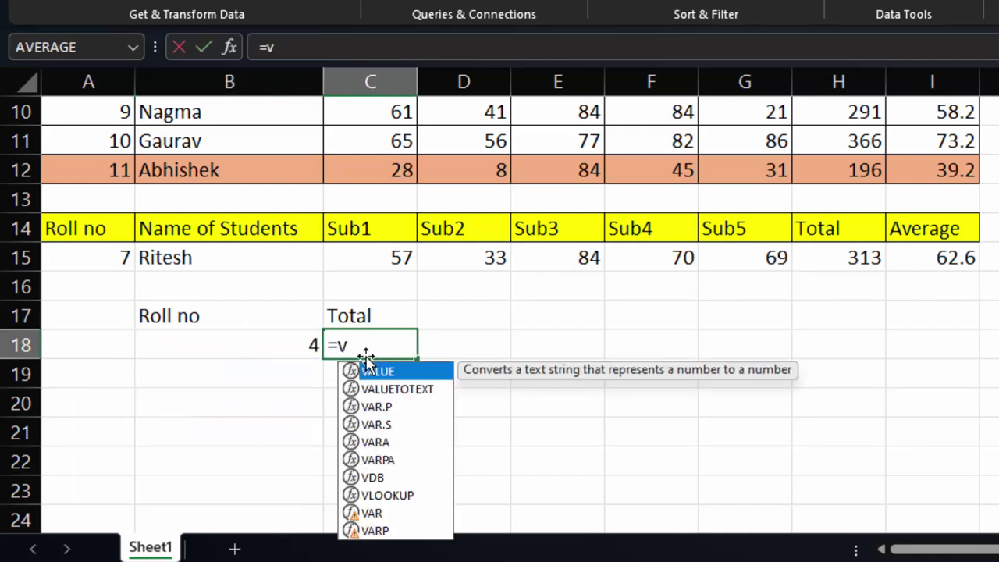
type("loo")
key("Tab")
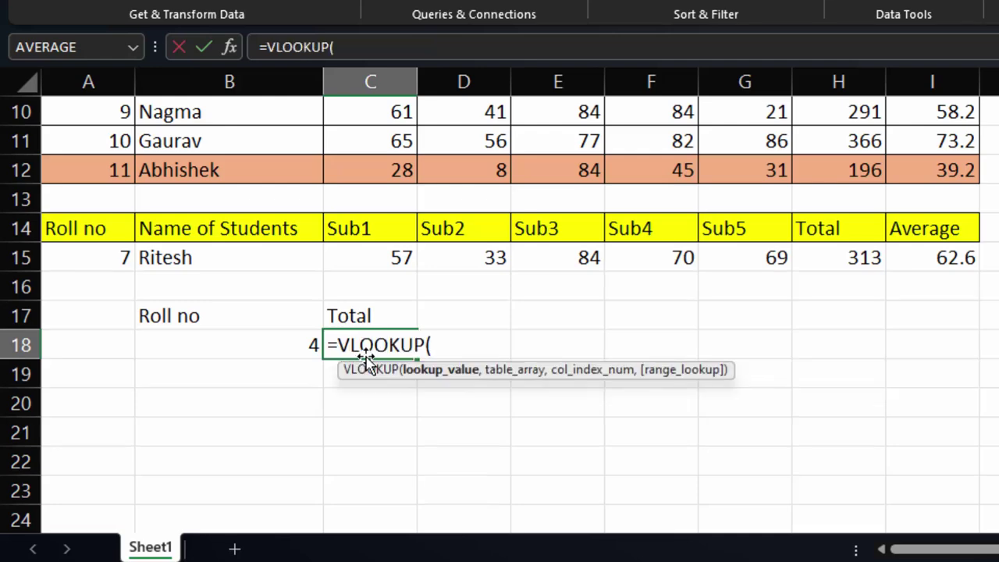
left_click(237, 349)
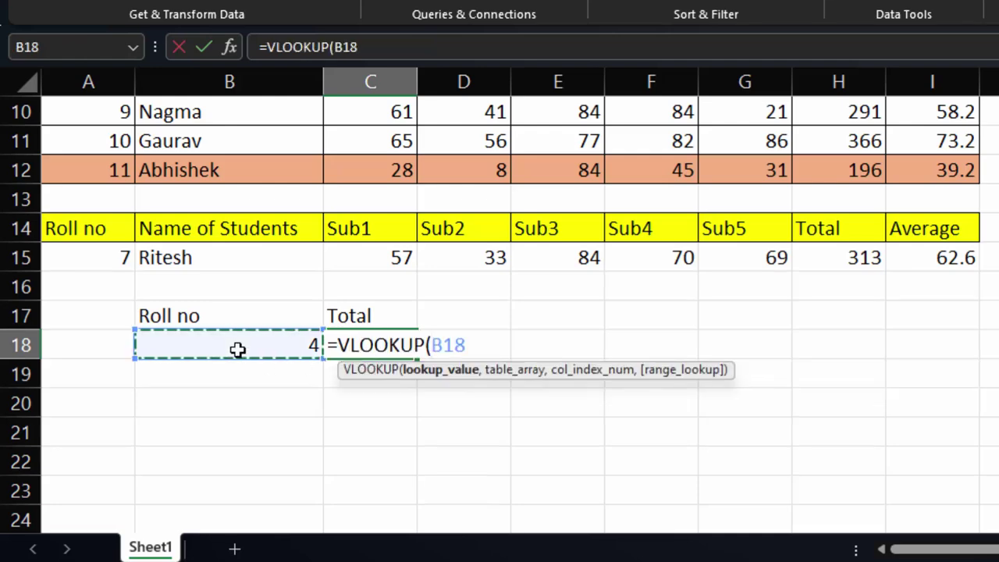
type(",")
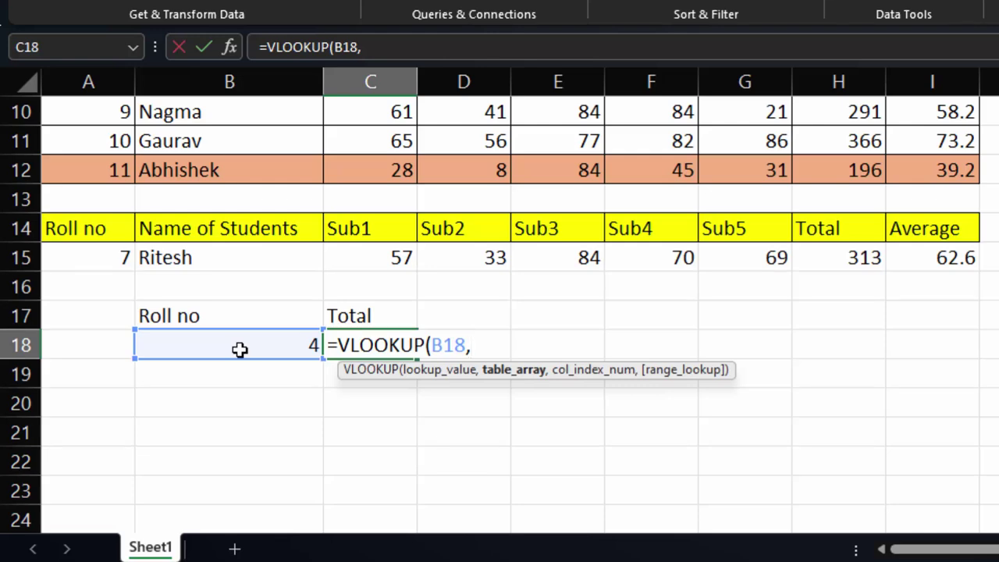
scroll(240, 349, "up", 3)
mouse_move(83, 150)
left_mouse_down()
mouse_move(173, 171)
mouse_move(583, 357)
mouse_move(923, 443)
left_mouse_up()
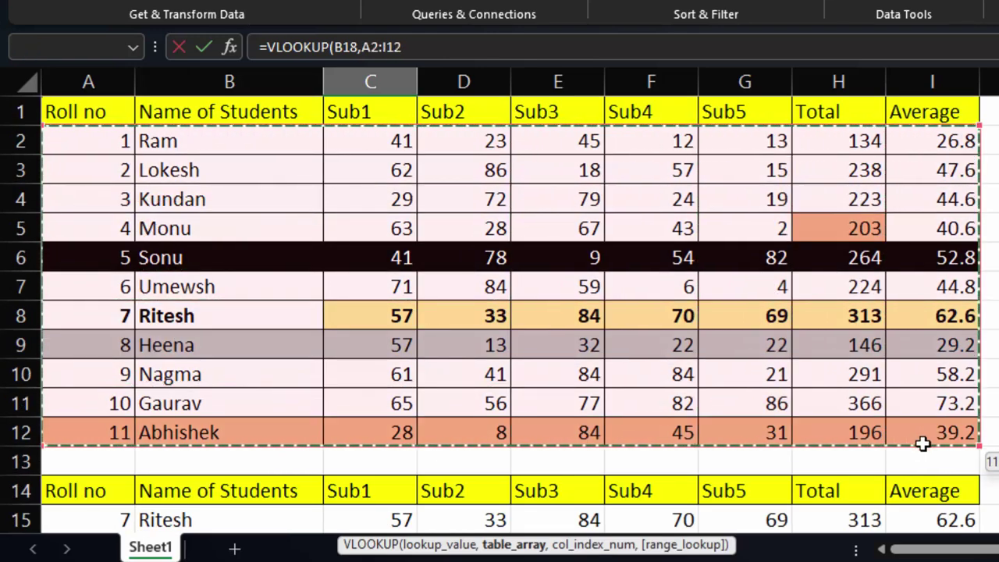
key("F4")
scroll(921, 469, "down", 3)
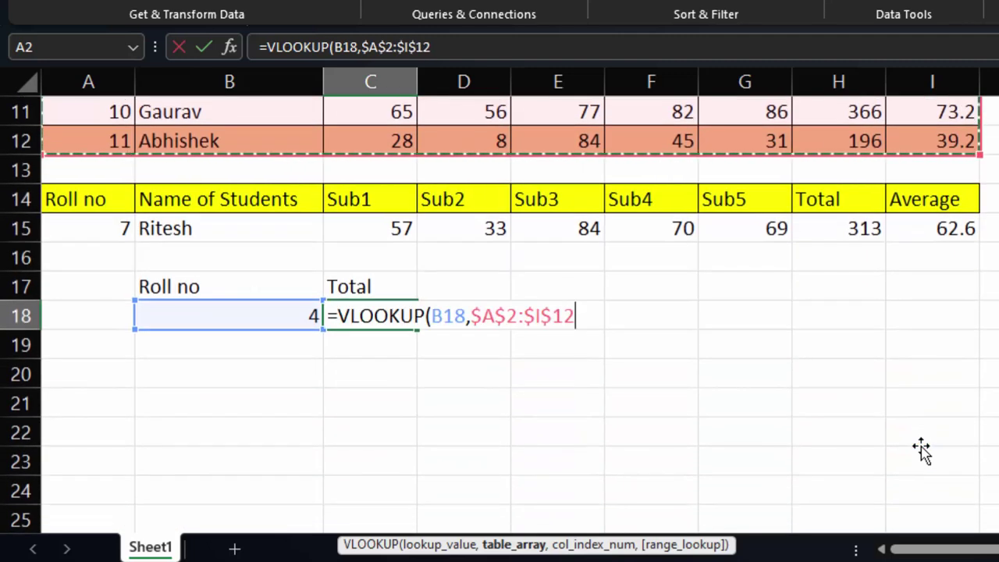
type(",")
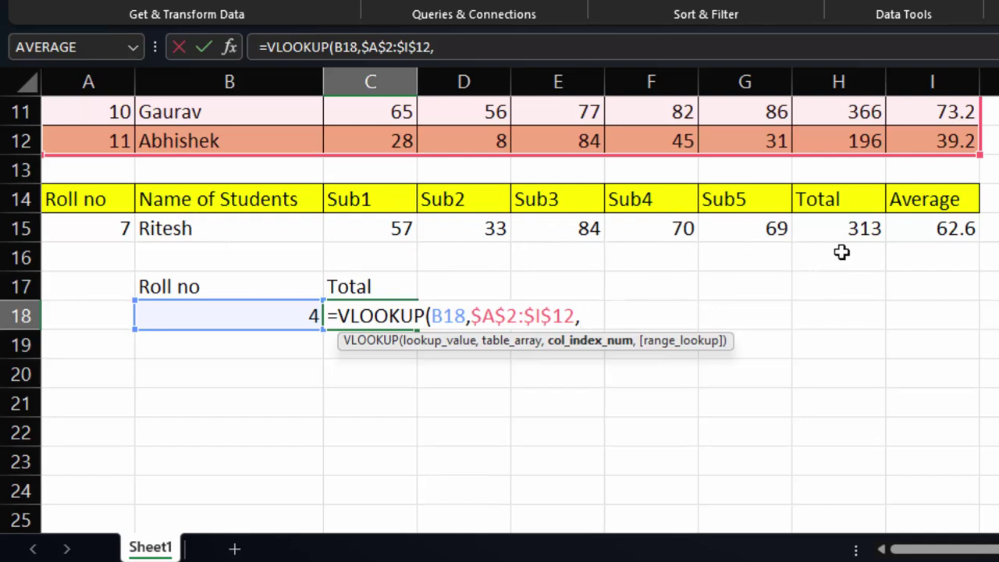
type("8,0")
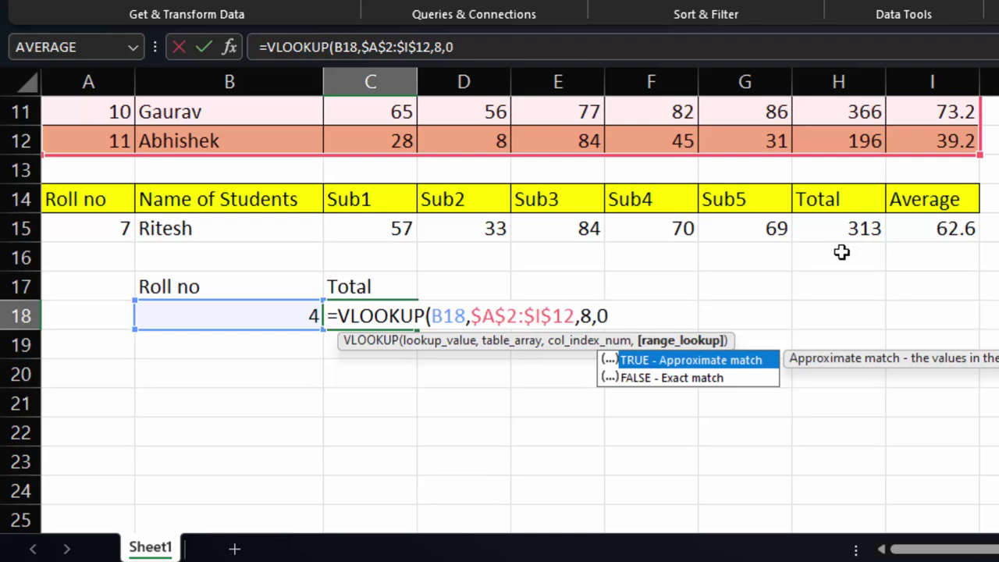
type(")")
key("Return")
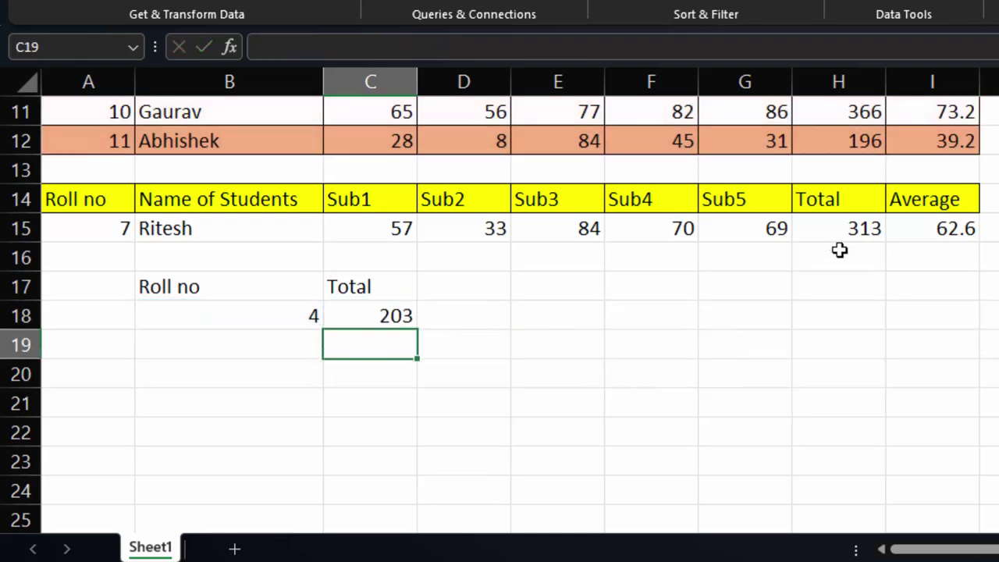
- Select row 5 to confirm 203 matches roll no 4's Total
scroll(231, 380, "up", 3)
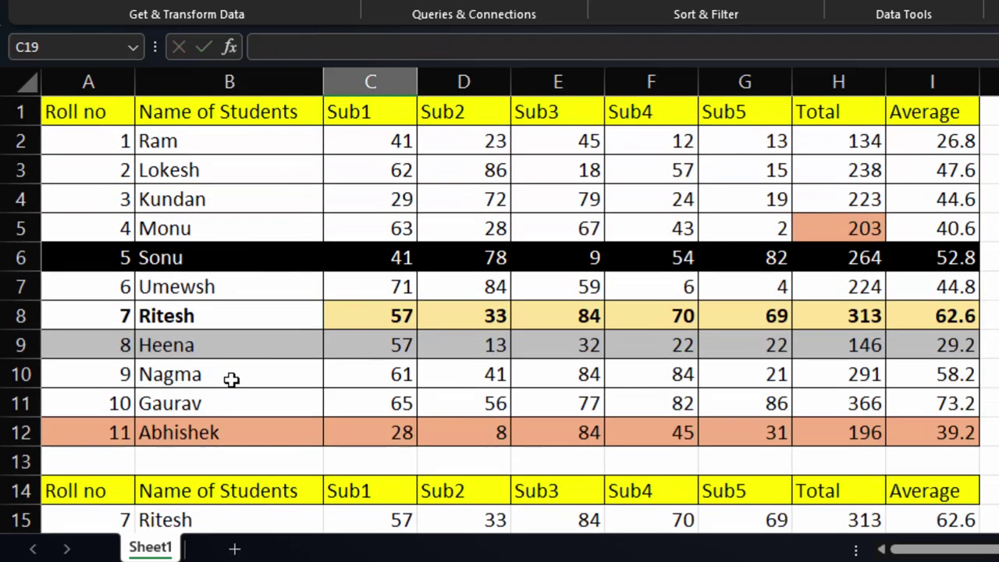
mouse_move(71, 232)
left_mouse_down()
mouse_move(793, 213)
mouse_move(841, 230)
left_mouse_up()
scroll(749, 361, "down", 2)
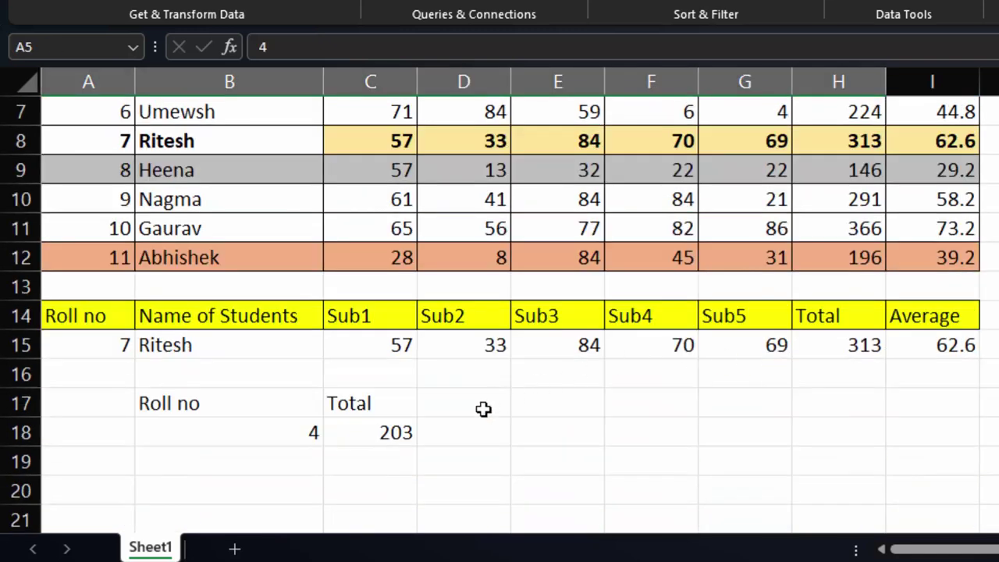
- Change C17's heading to Average and delete the Total lookup formula from C18
left_click(390, 402)
key("BackSpace")
type("Average")
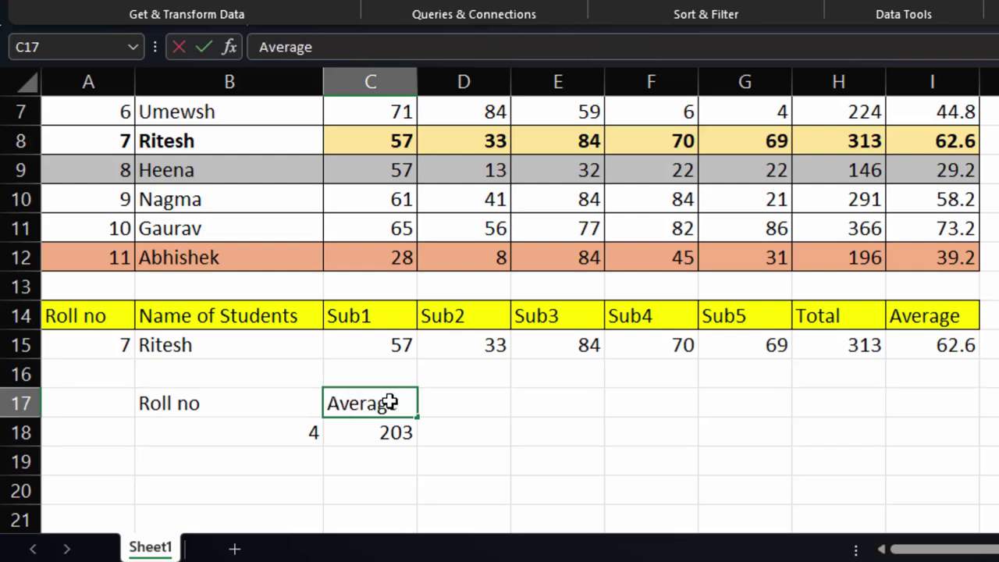
key("Return")
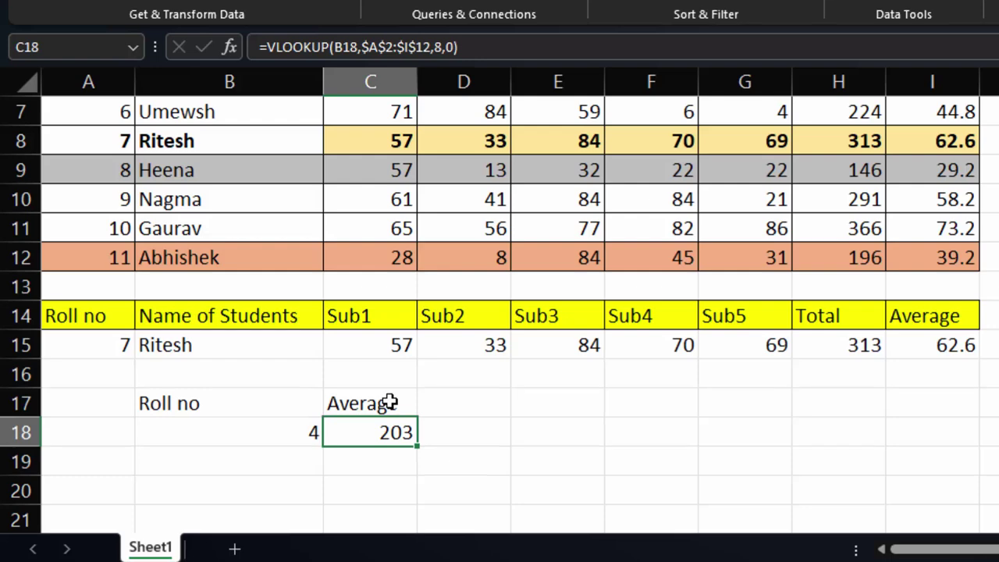
key("F2")
key("BackSpace")
- Start C18's formula as =VLOOKUP($B$18,$A$2:$I$12, with both references absolute
type("=")
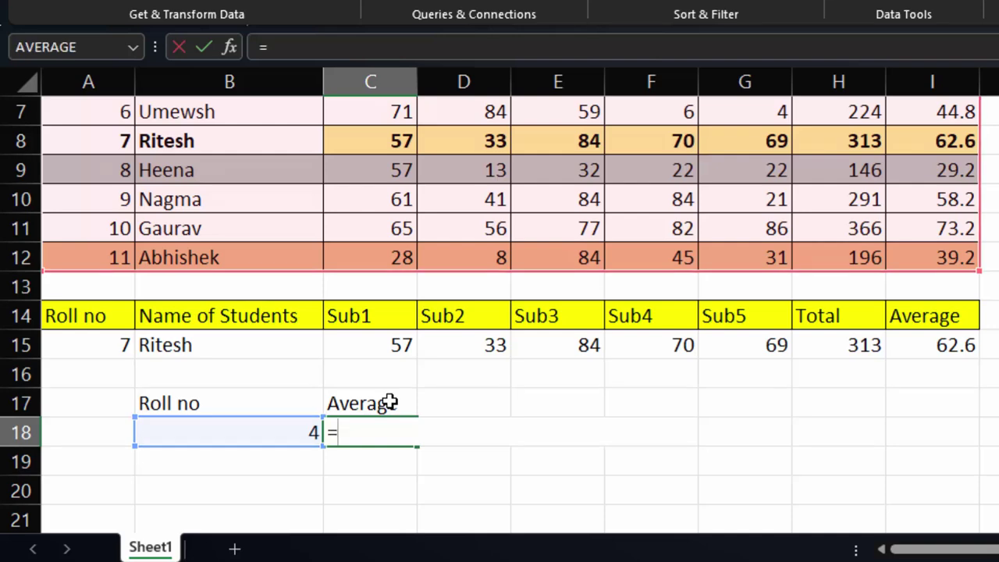
type("vloo")
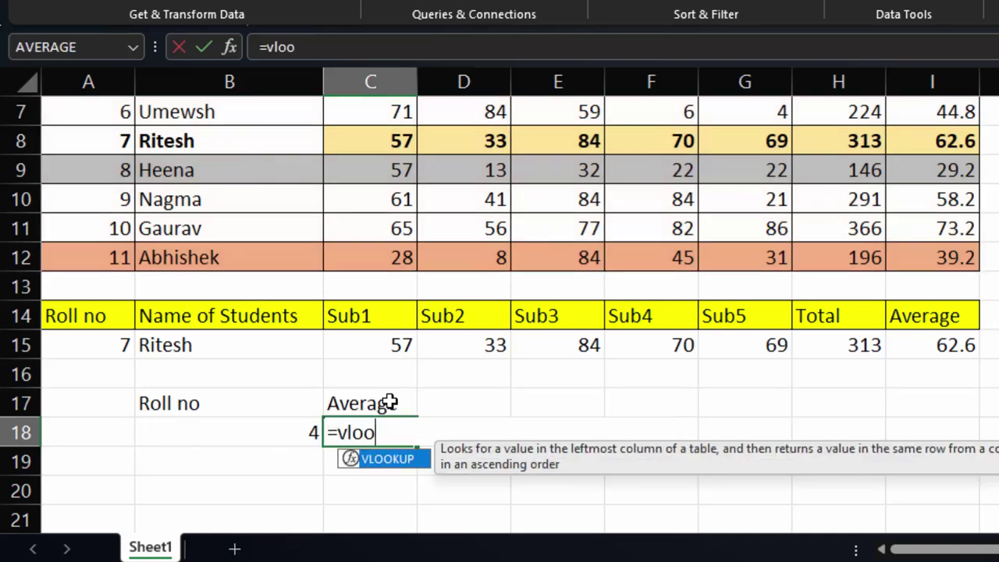
key("Tab")
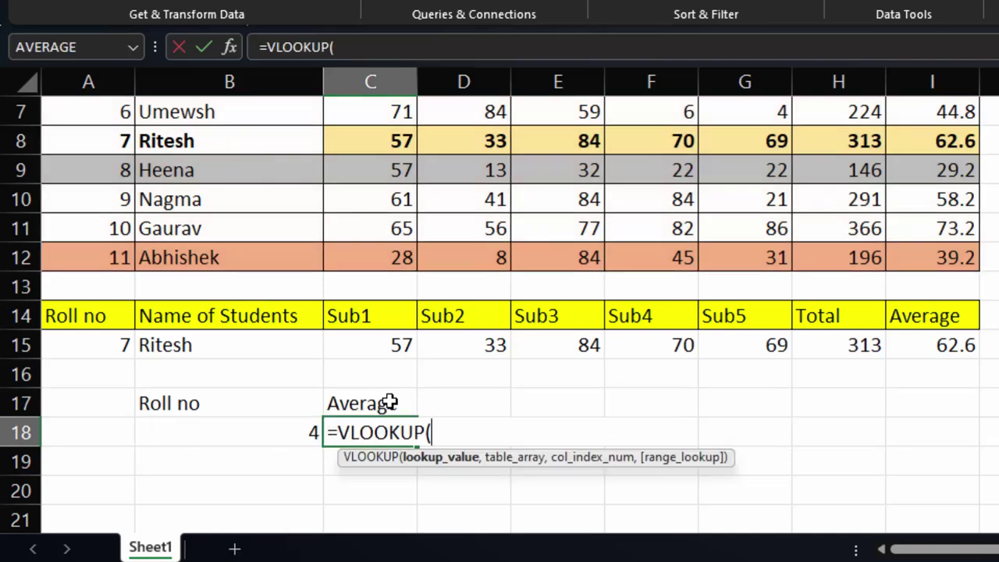
left_click(203, 438)
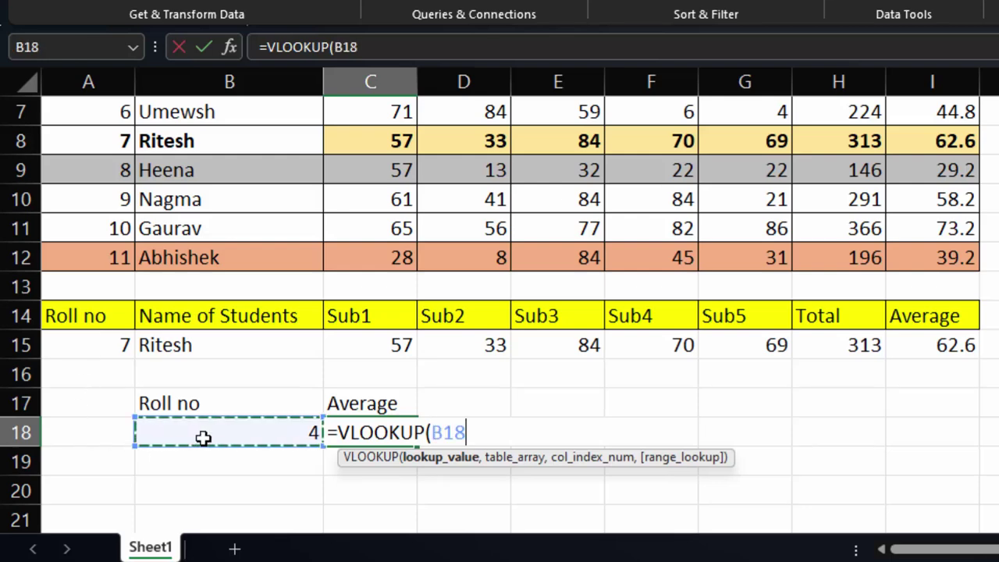
key("F4")
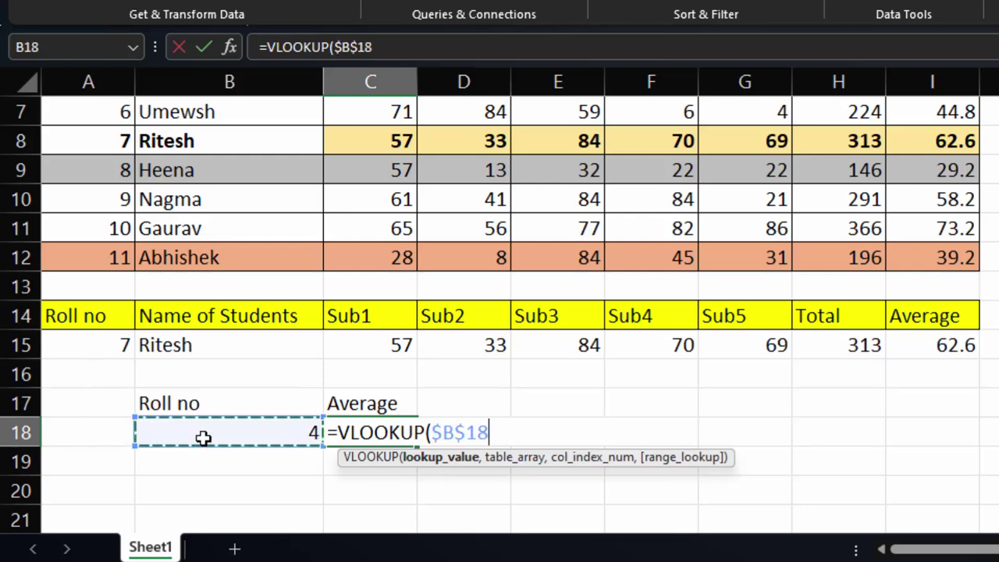
type(",")
scroll(203, 438, "up", 2)
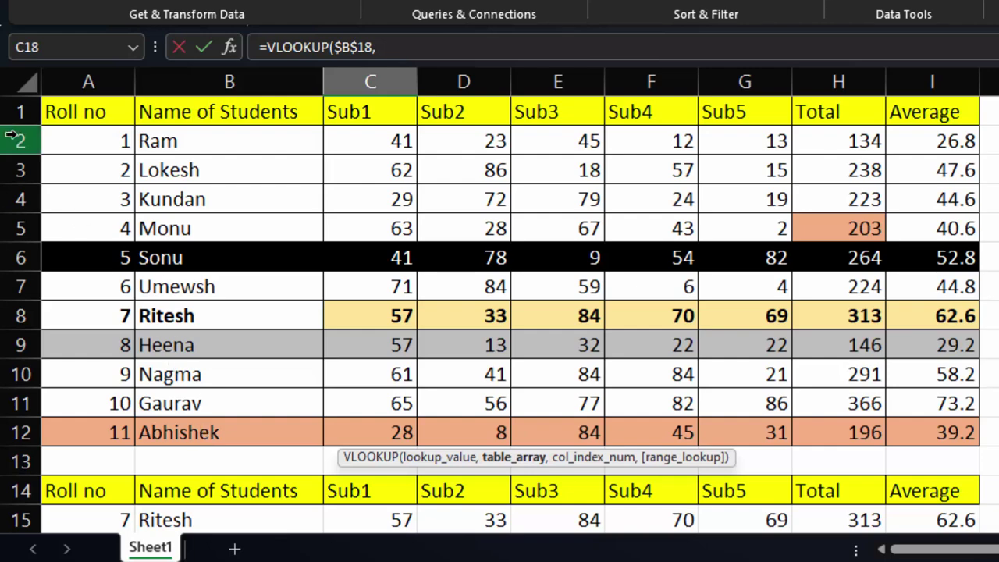
left_click_drag(98, 141, 910, 424)
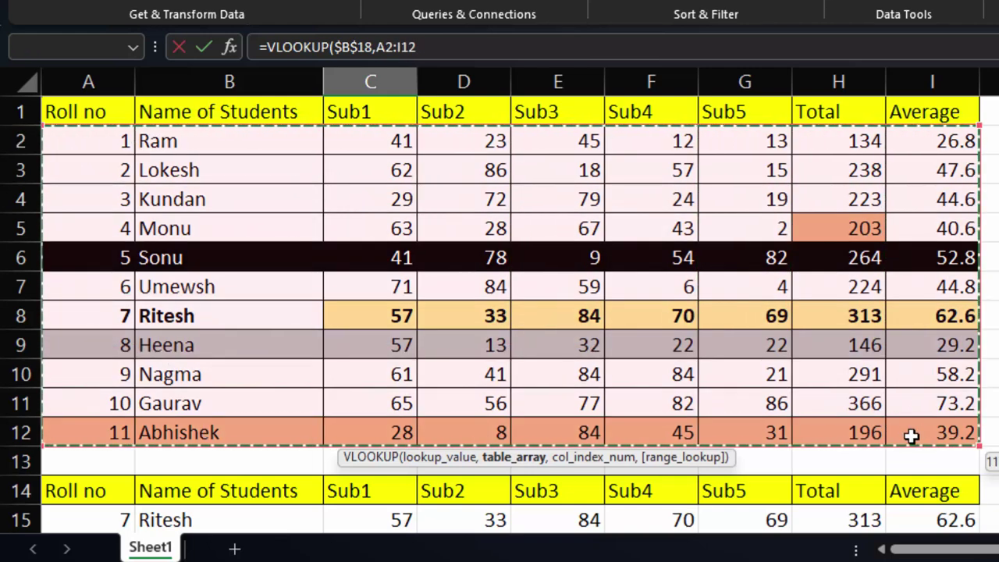
key("F4")
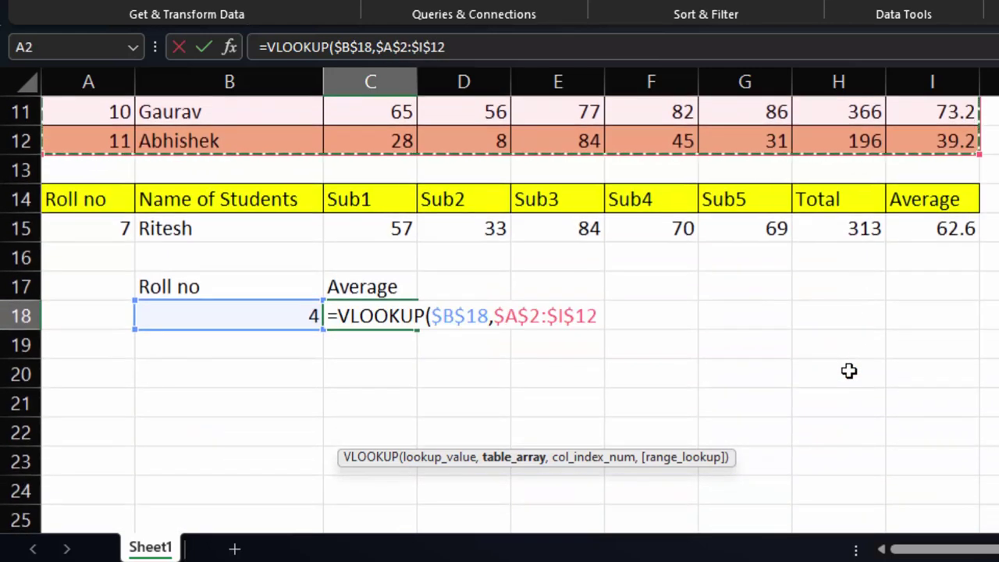
- Add MATCH($C$17,$A$1:$I$1 as the column index argument
type(",m")
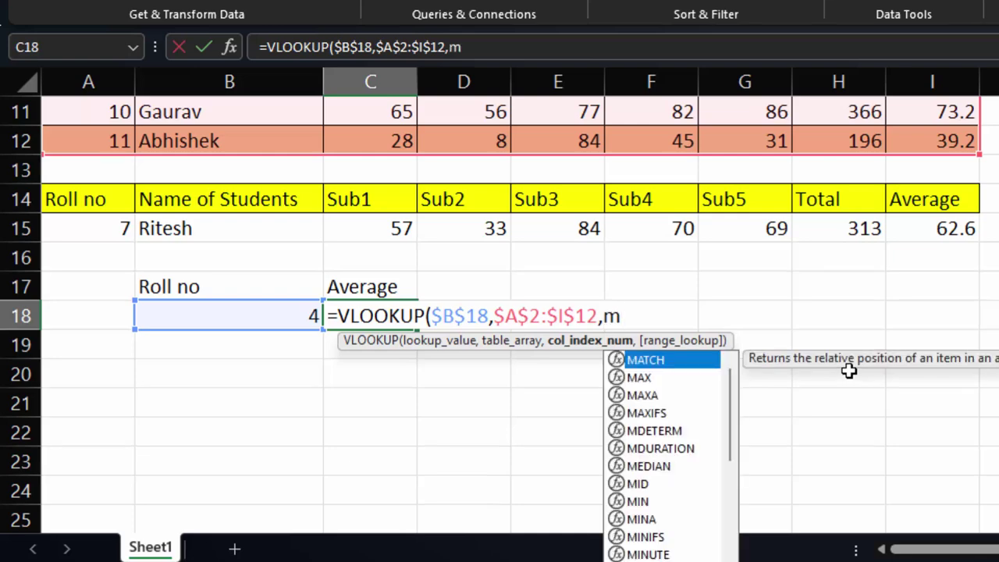
key("Tab")
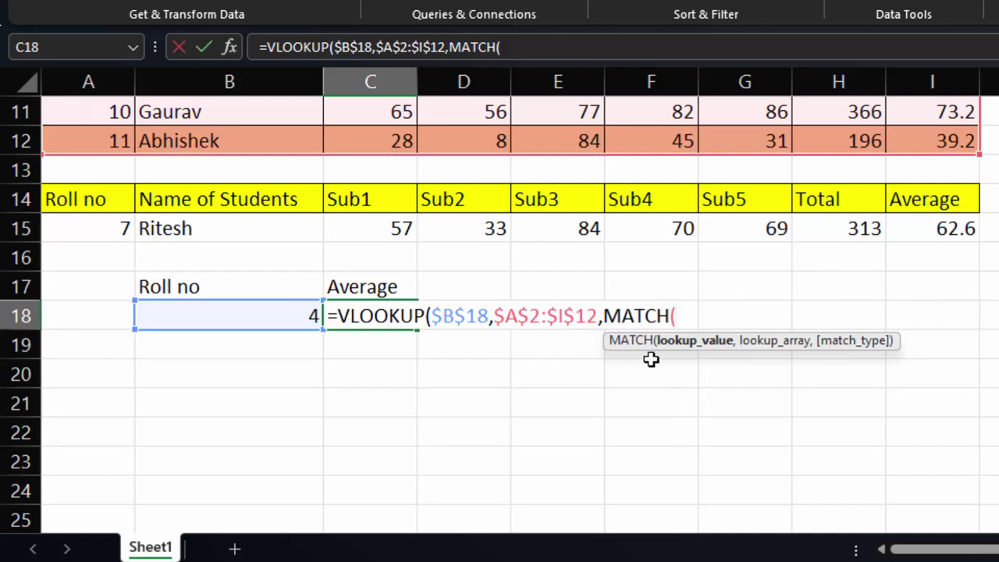
left_click(366, 281)
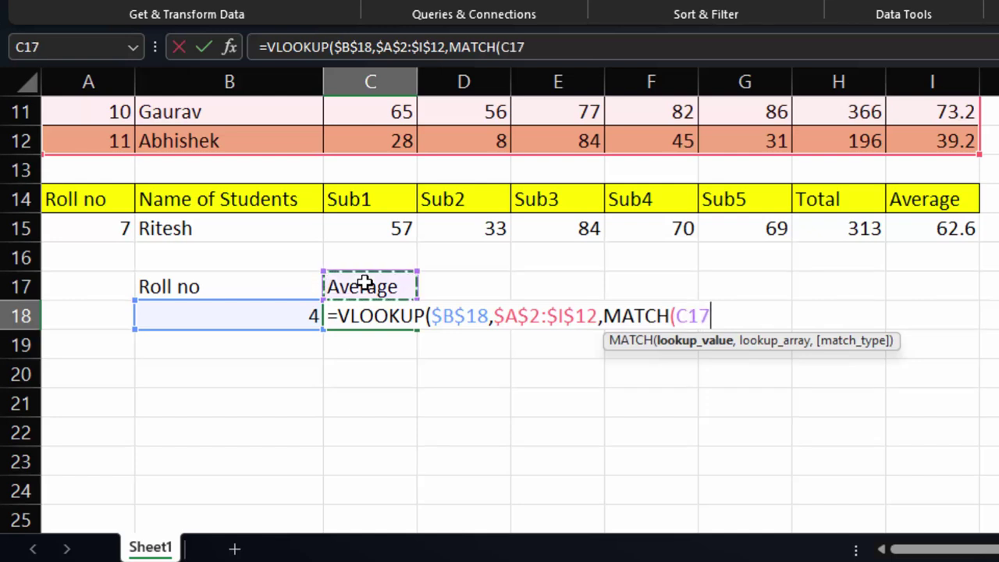
type(",")
scroll(367, 283, "up", 4)
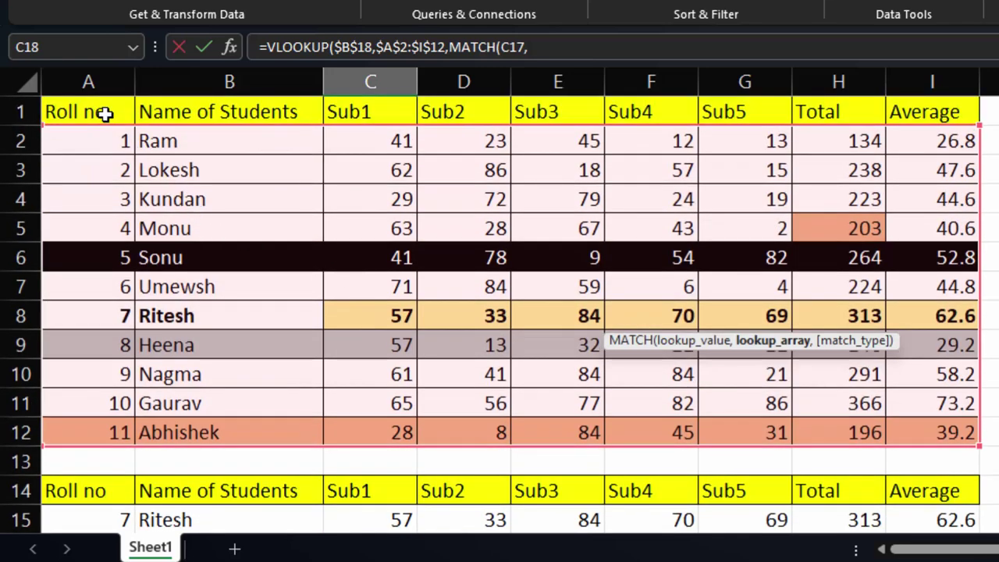
left_click_drag(105, 112, 890, 112)
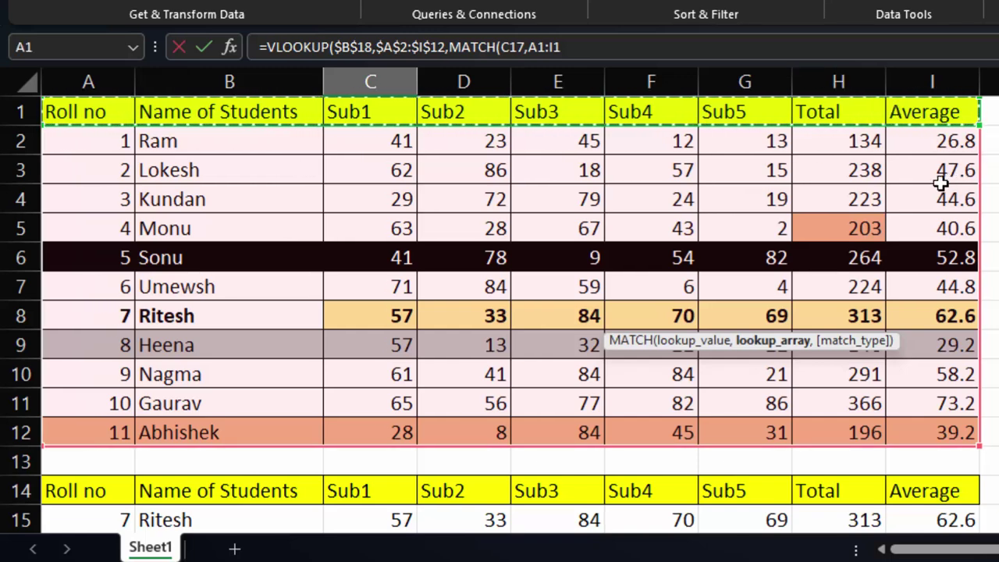
scroll(941, 183, "down", 2)
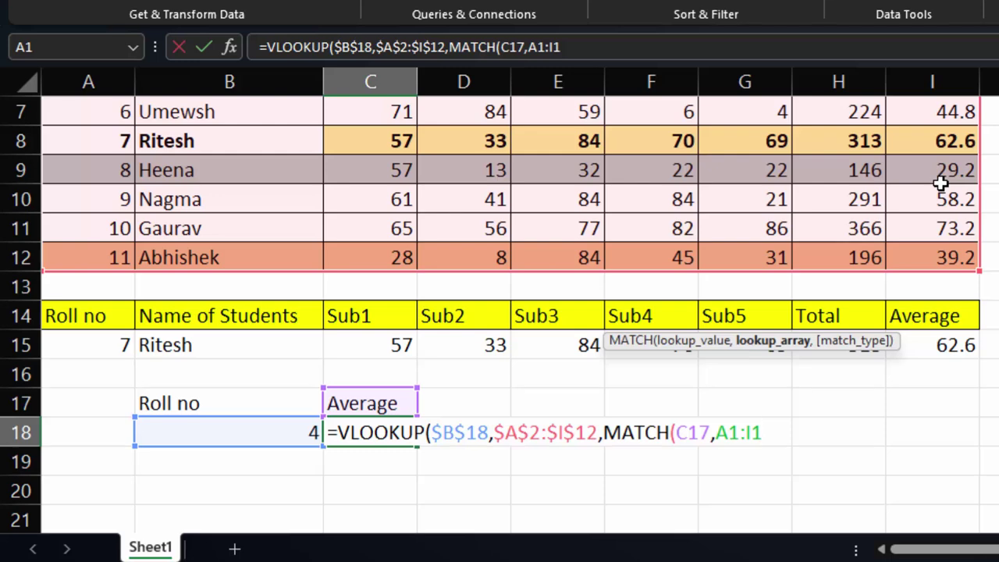
key("F4")
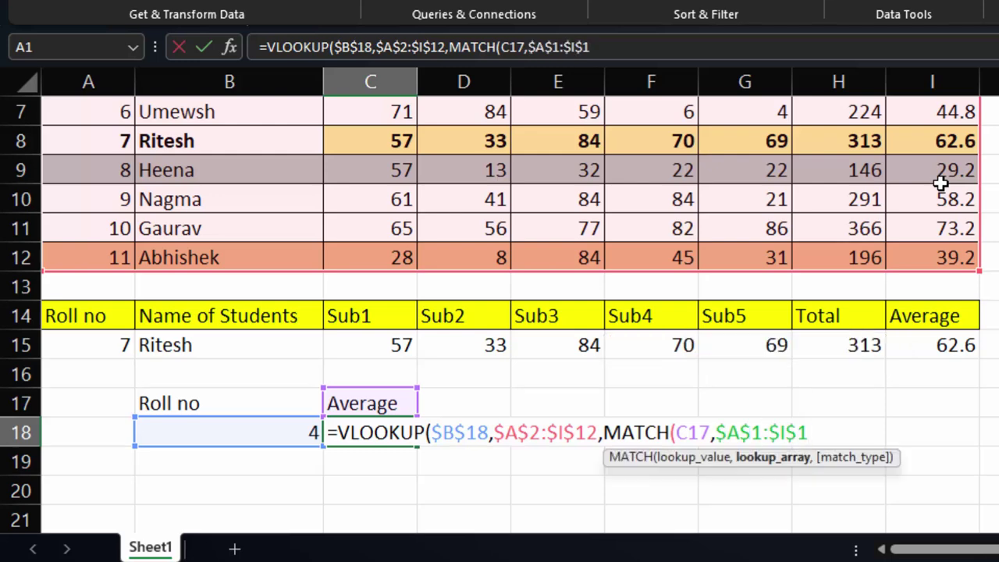
- Close MATCH and VLOOKUP with 0 exact-match arguments so C18 returns 40.6
type(".0")
type("),")
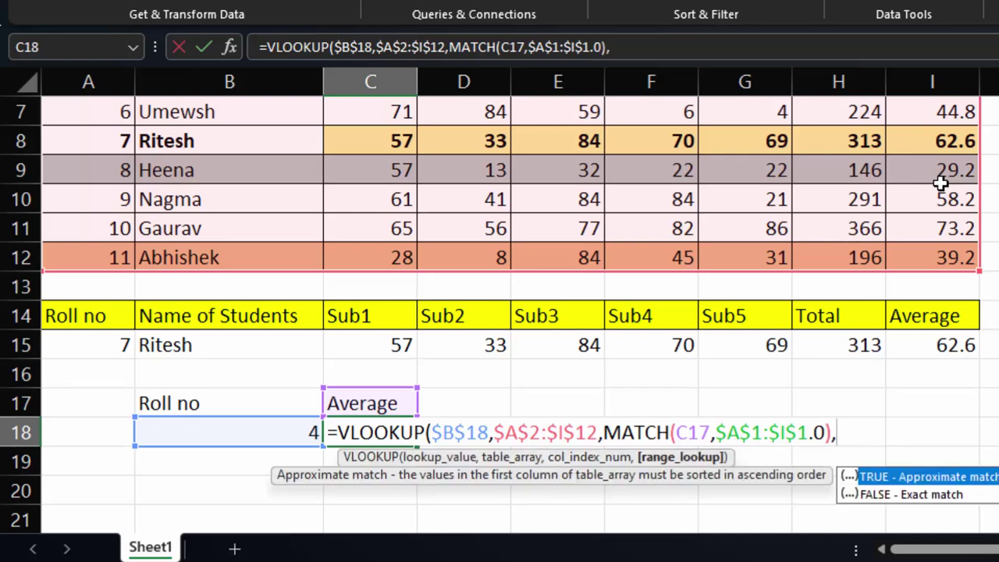
type(")")
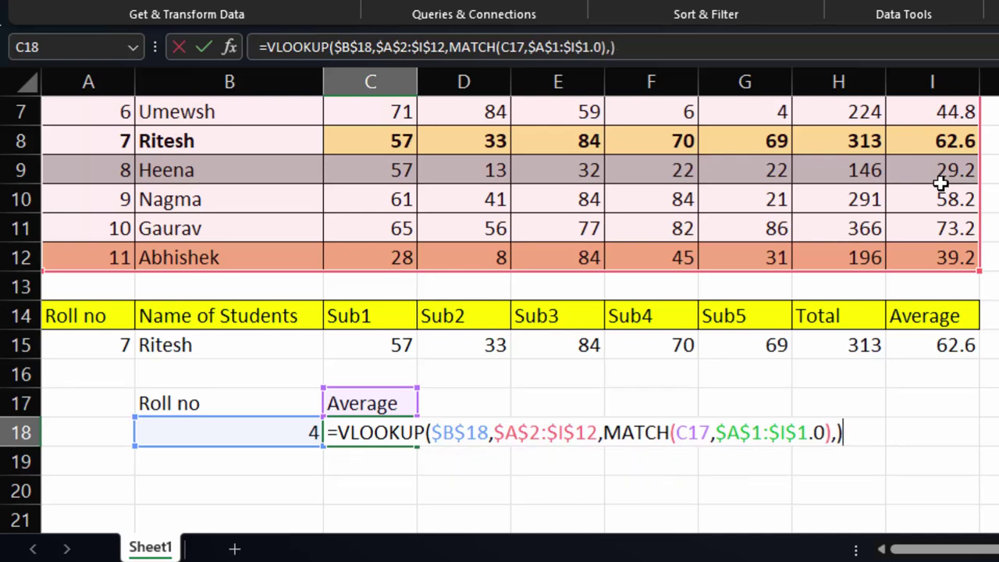
key("BackSpace")
type("0)")
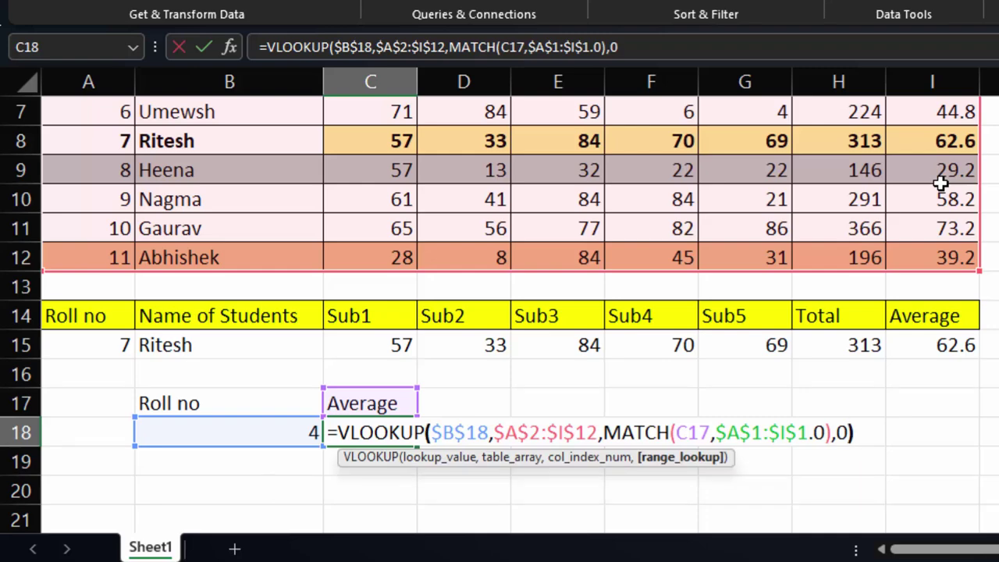
key("Return")
left_click(353, 441)
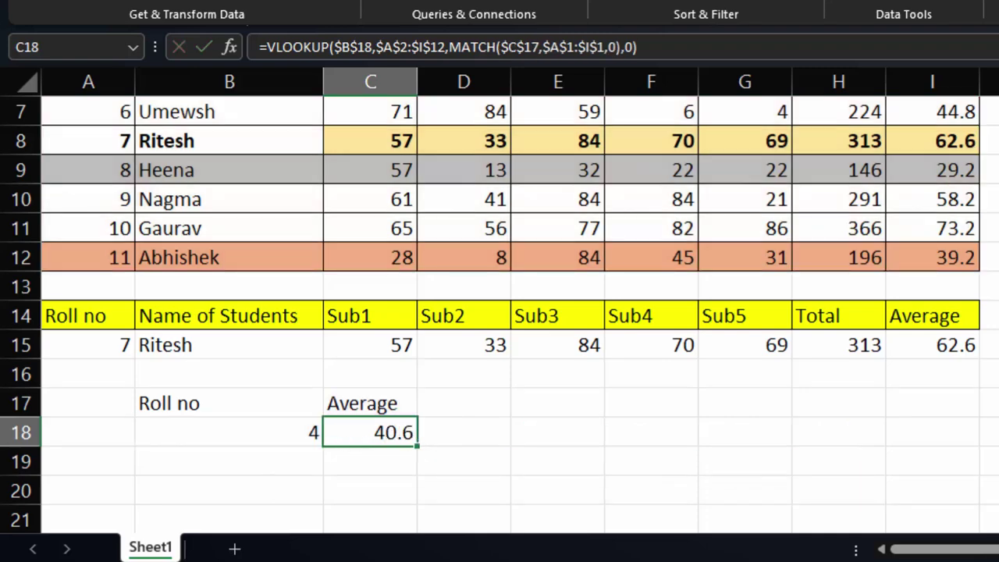
scroll(164, 453, "up", 2)
- Highlight roll no 4's row to confirm 40.6, then delete 'Average' from C17
left_click(114, 227)
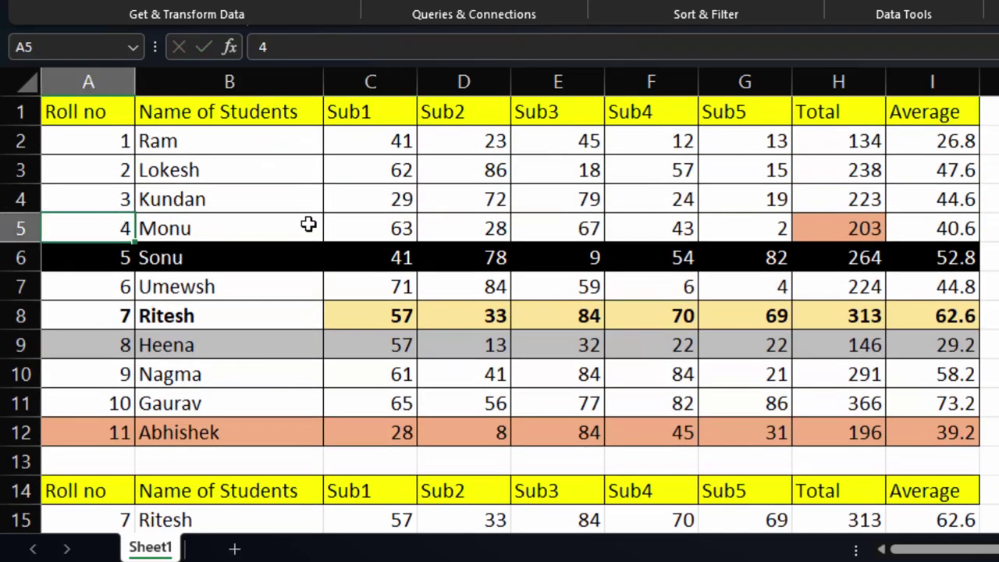
left_click_drag(308, 225, 898, 226)
scroll(734, 323, "down", 2)
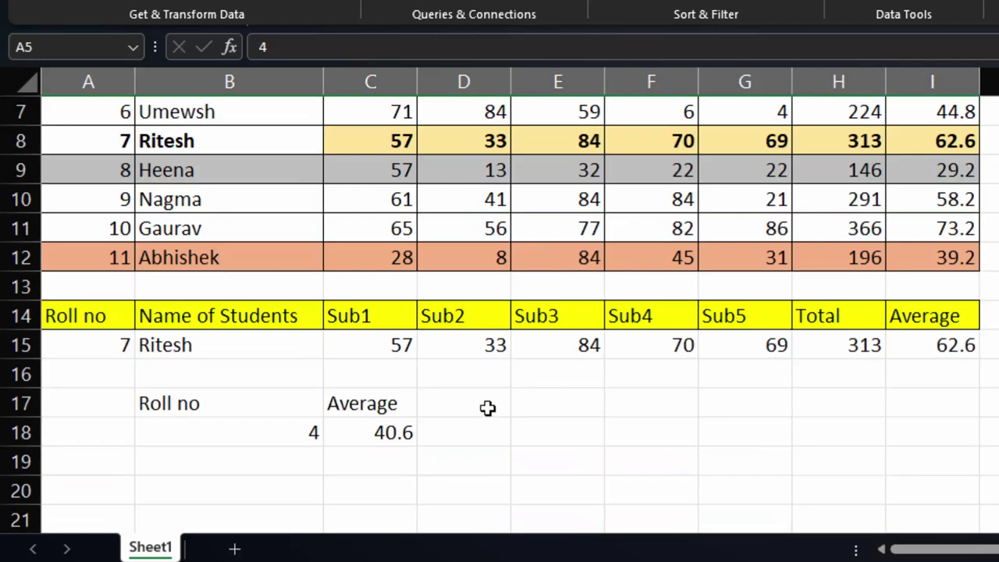
left_click(383, 403)
key("BackSpace")
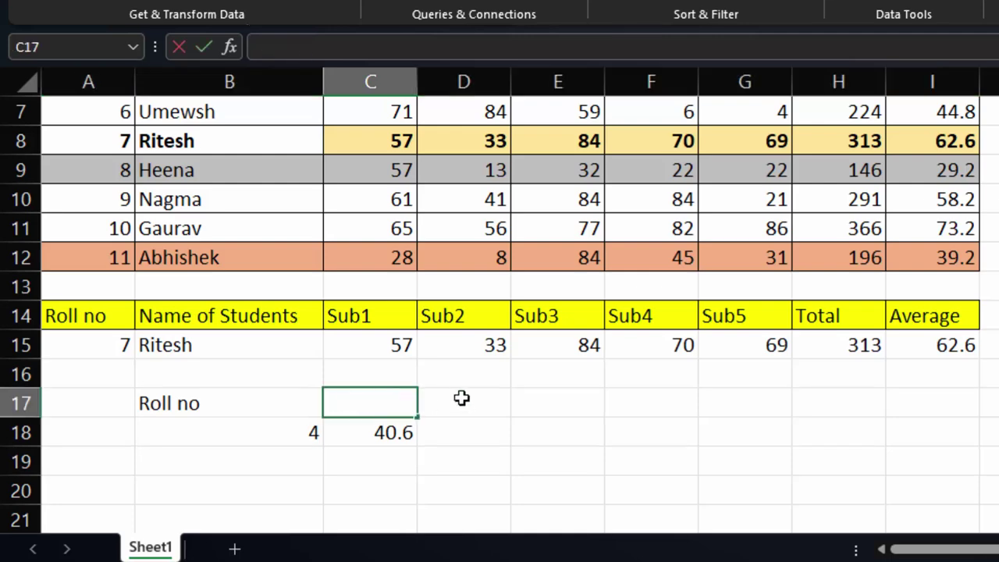
- Copy the Total heading from H14 and paste it into C17
left_click(817, 312)
right_click(820, 320)
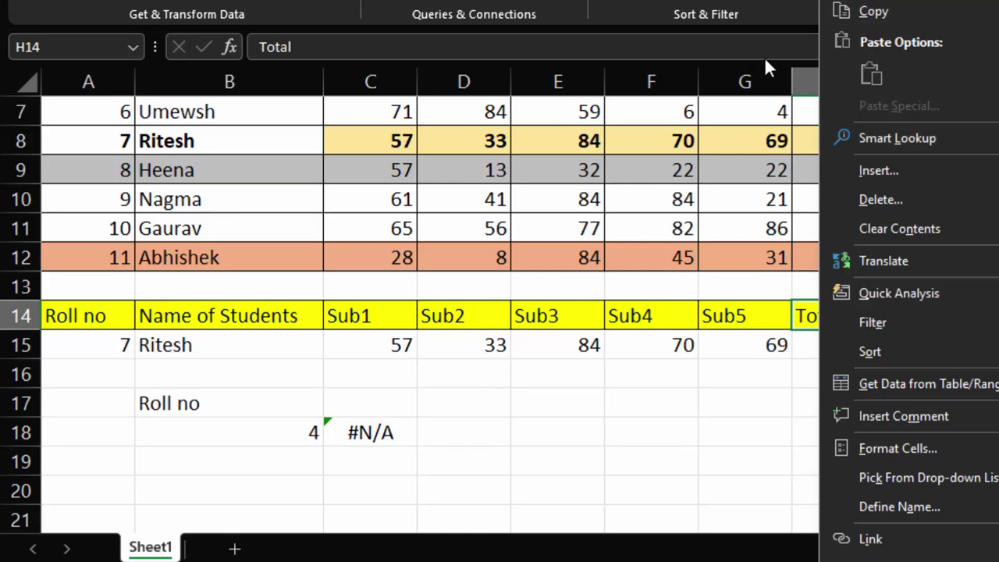
left_click(854, 13)
left_click(363, 402)
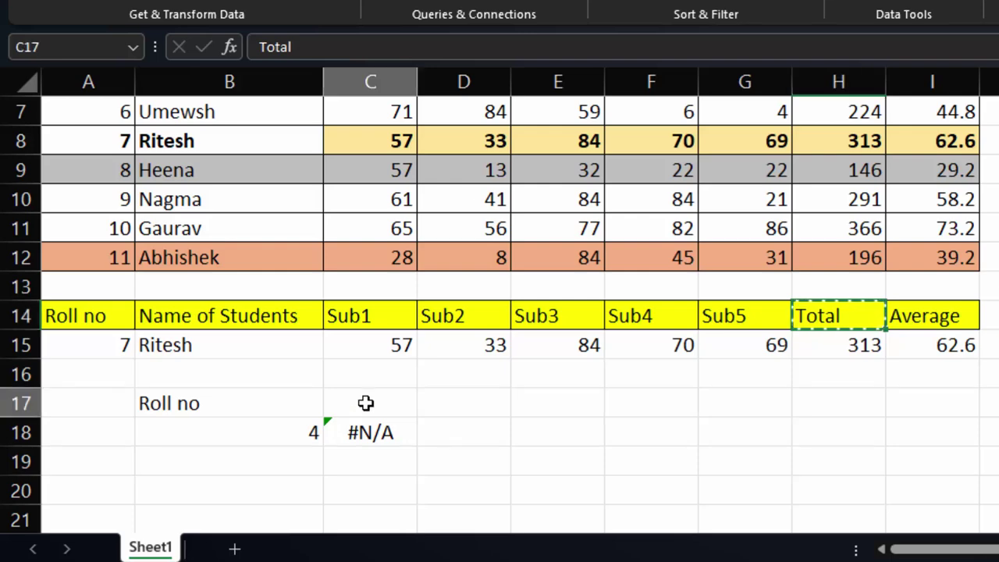
key("ctrl+v")
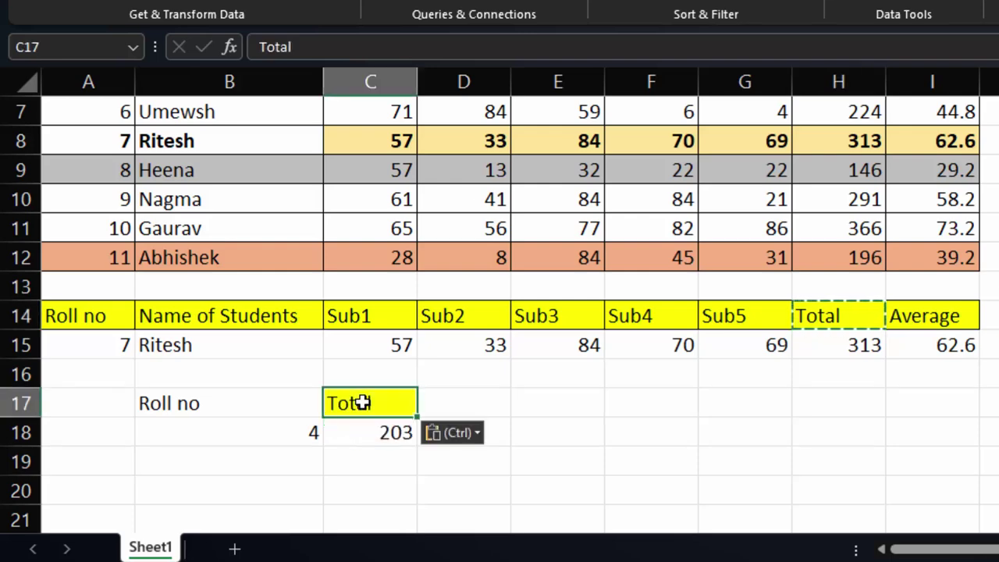
left_click(386, 449)
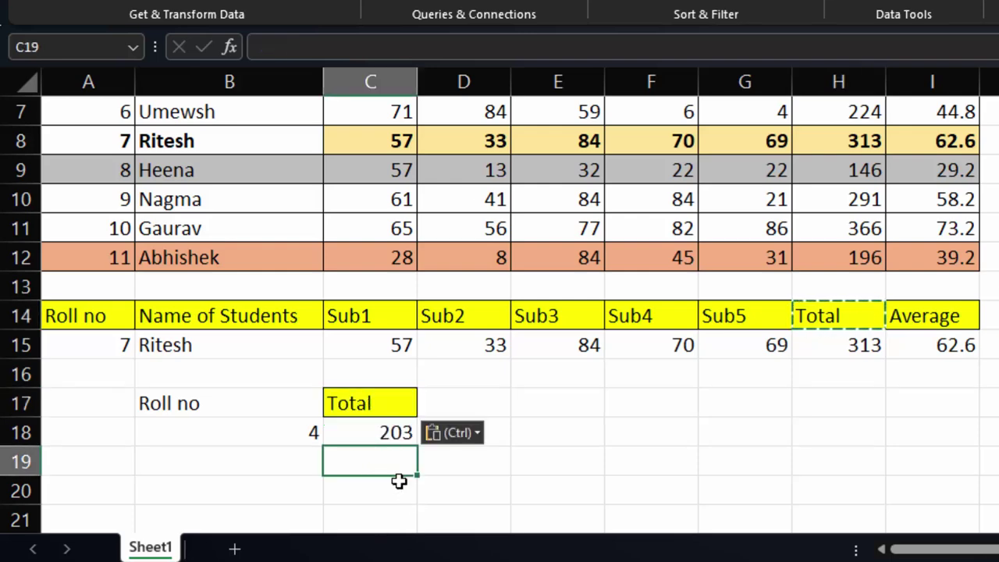
- Change C17 to Sub2 and check C18 against roll no 4's Sub2 mark in D5
double_click(383, 408)
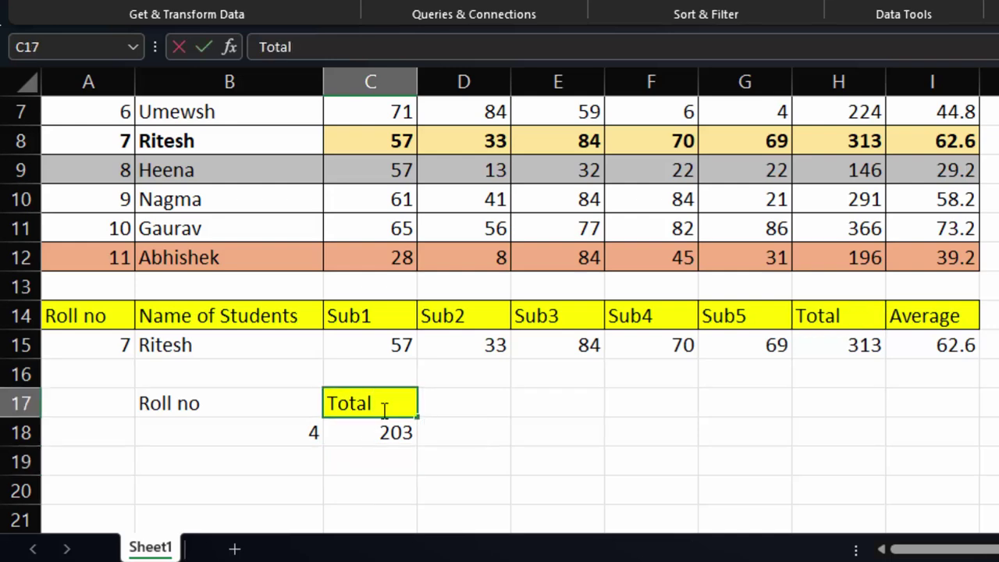
key("BackSpace")
key("BackSpace")
key("BackSpace")
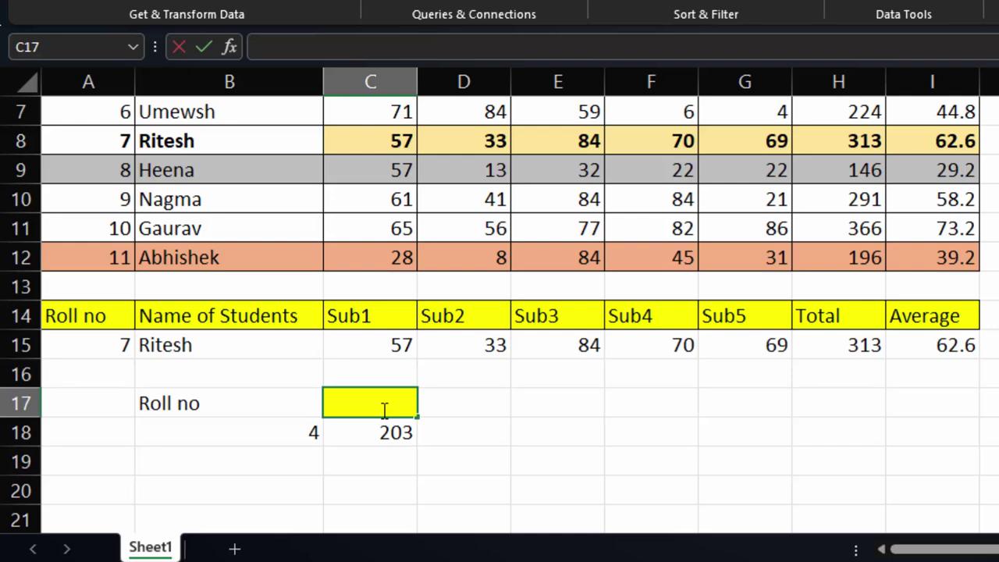
type("Sub2")
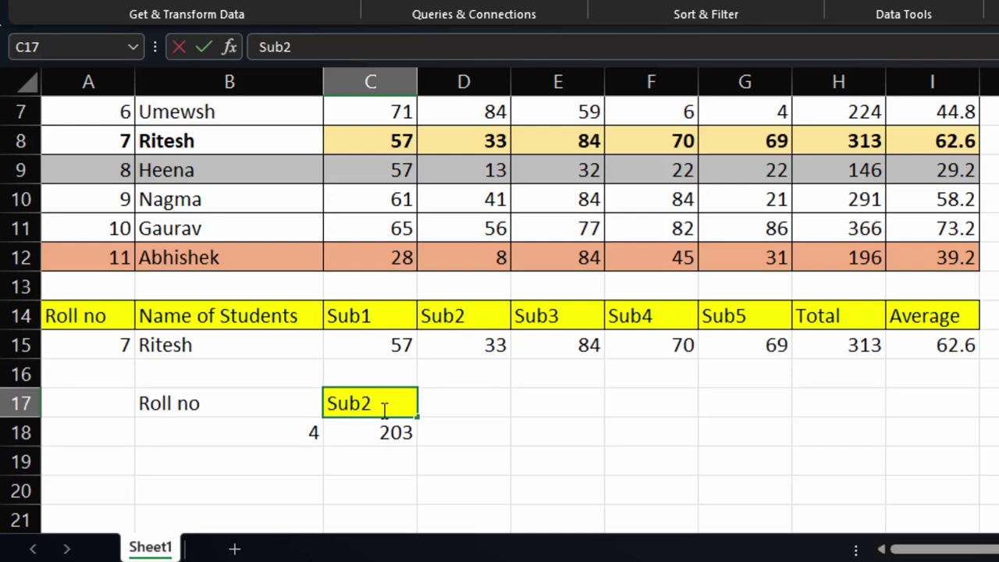
key("Return")
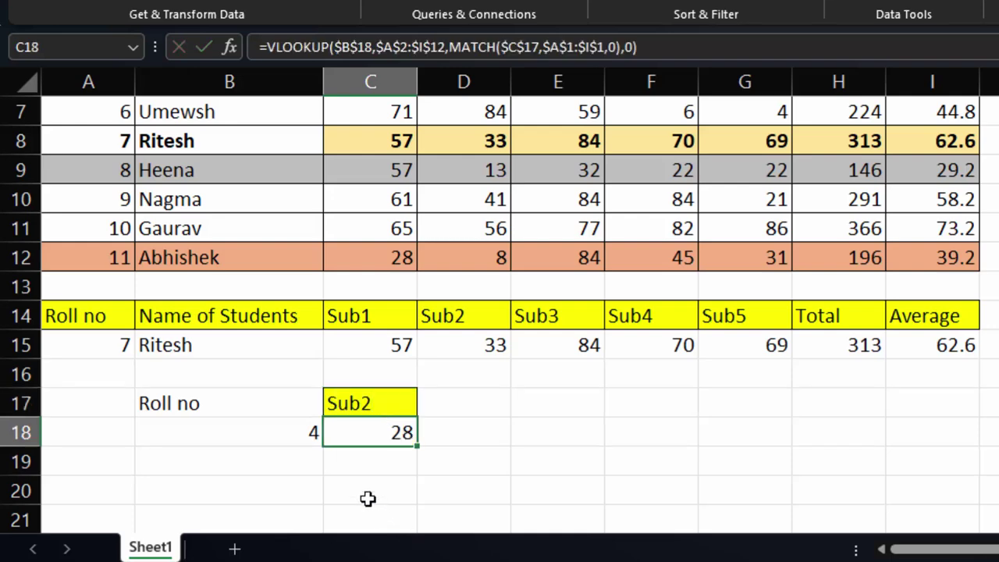
scroll(347, 484, "up", 2)
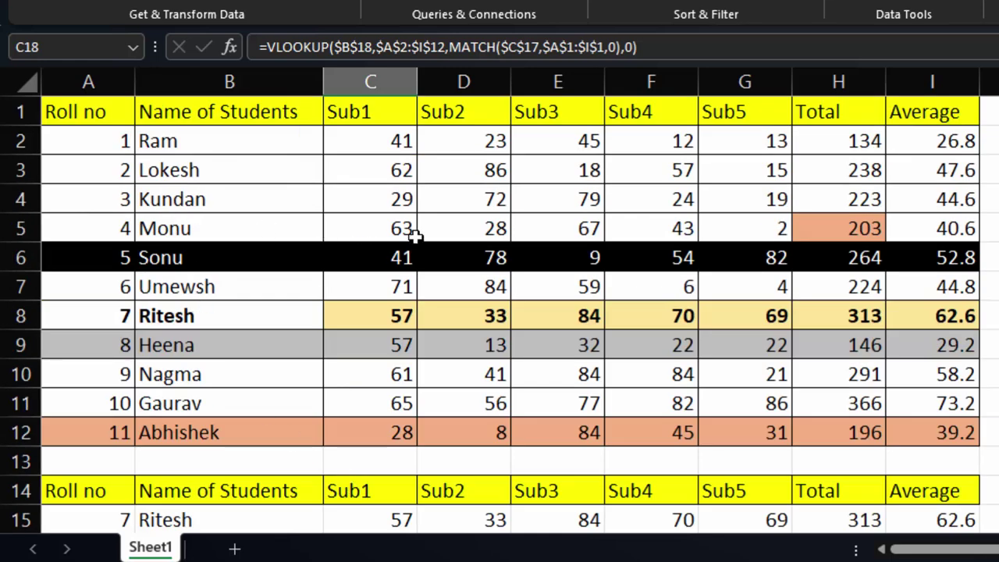
left_click(460, 228)
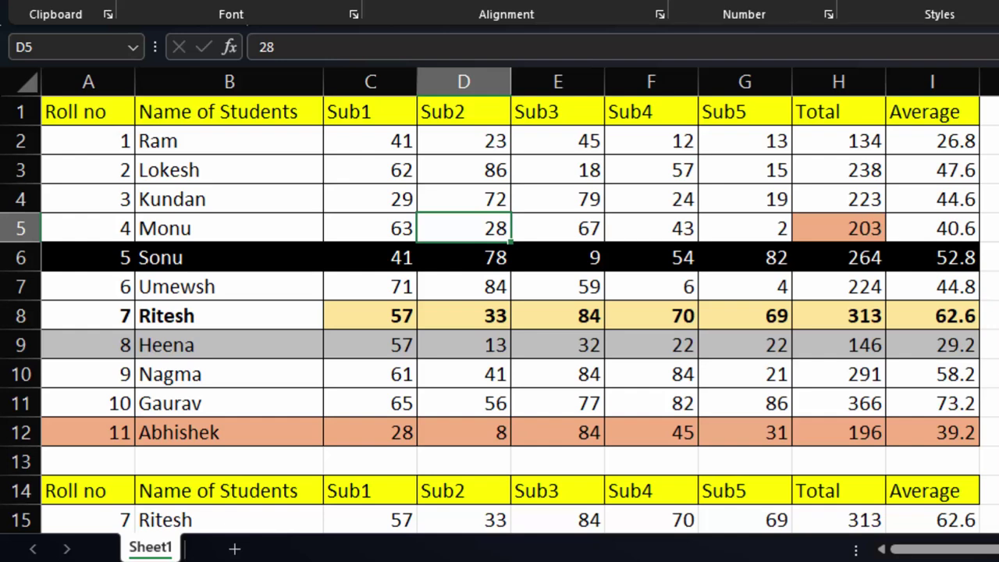
scroll(473, 415, "down", 2)
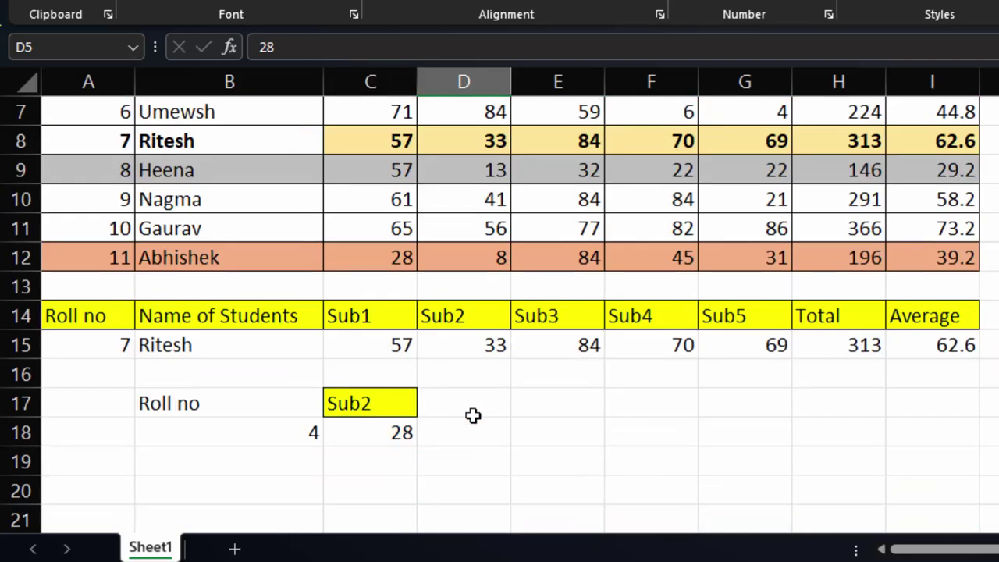
left_click(396, 437)
- Edit C17 from Sub2 to Sub3 so C18 shows 67
left_click(395, 409)
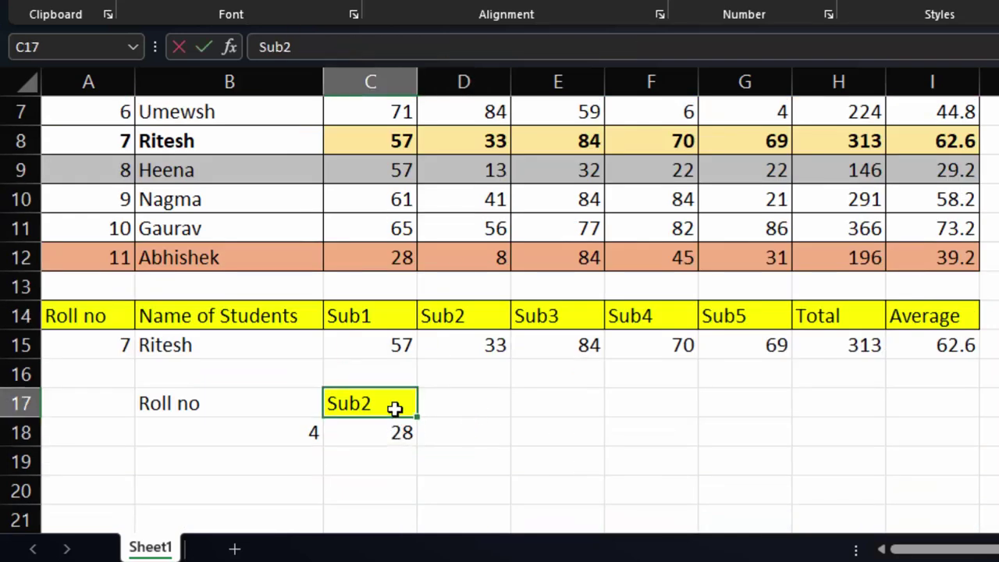
double_click(395, 409)
key("BackSpace")
type("3")
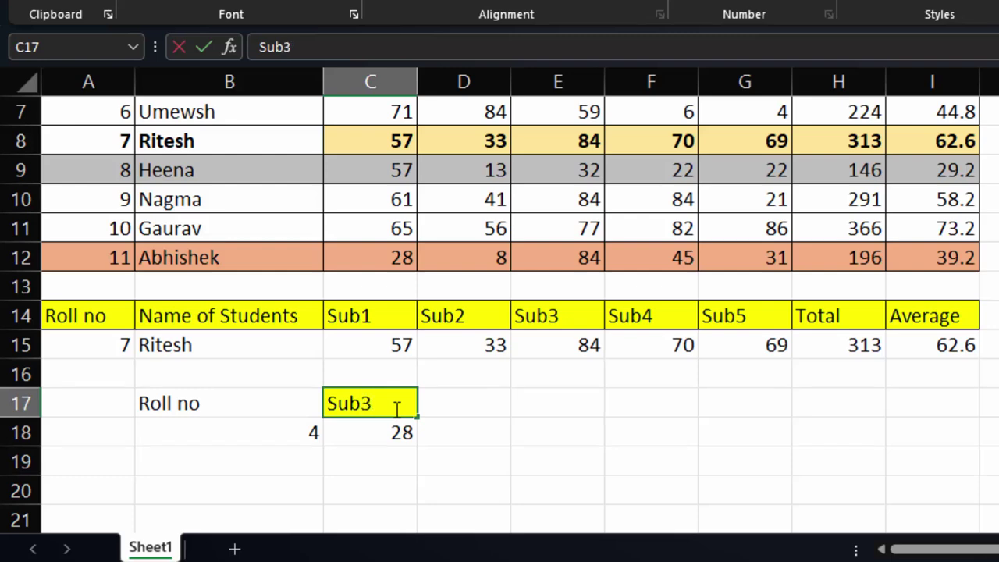
key("Return")
- Choose roll no 5 from B18's dropdown so C18 shows 9
left_click(299, 429)
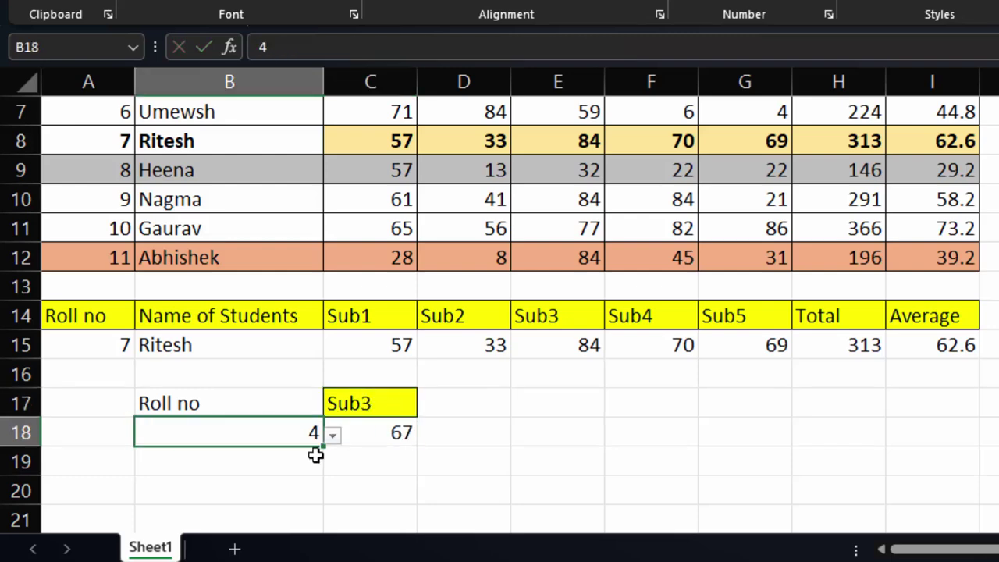
left_click(333, 436)
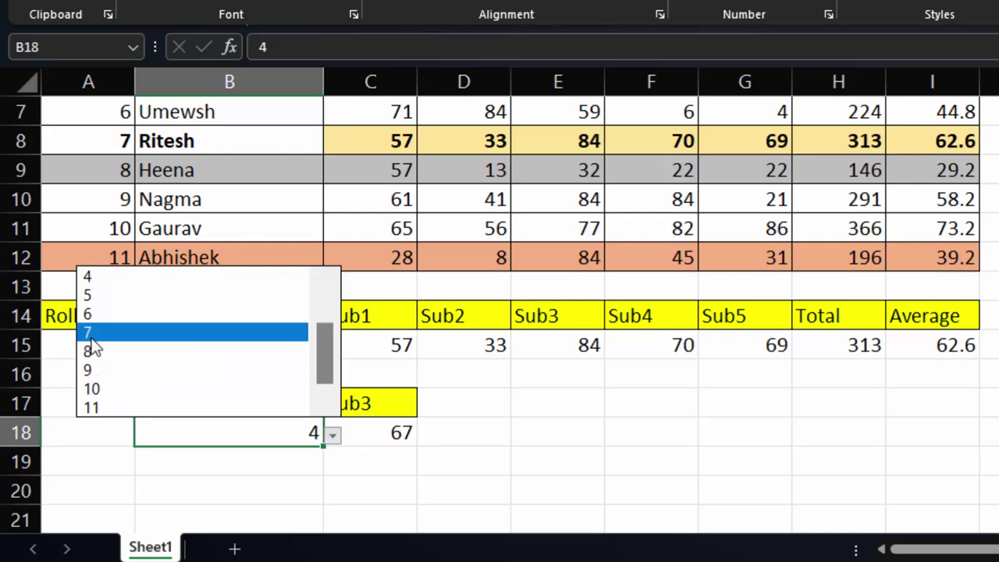
left_click(99, 296)
left_click(345, 510)
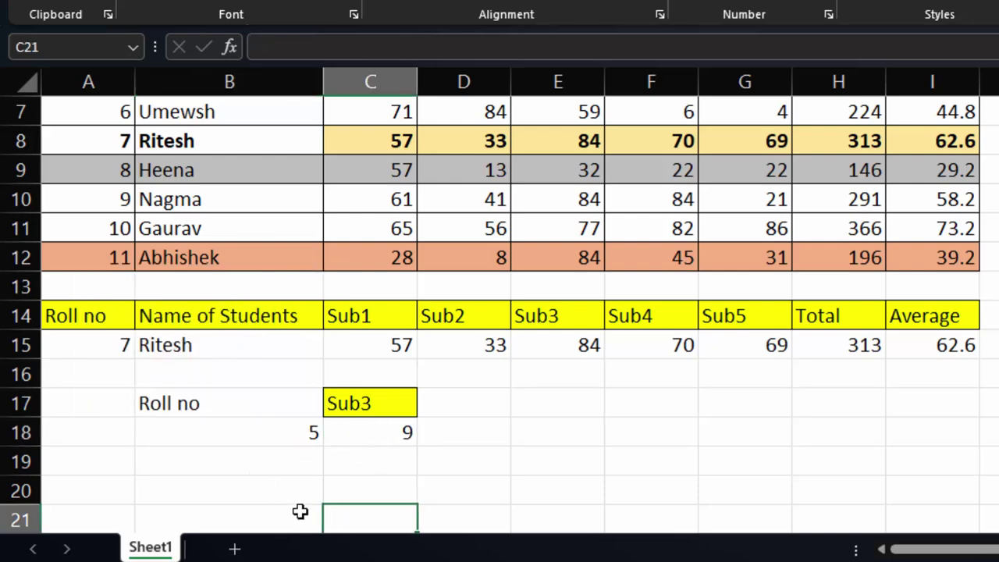
scroll(348, 457, "up", 2)
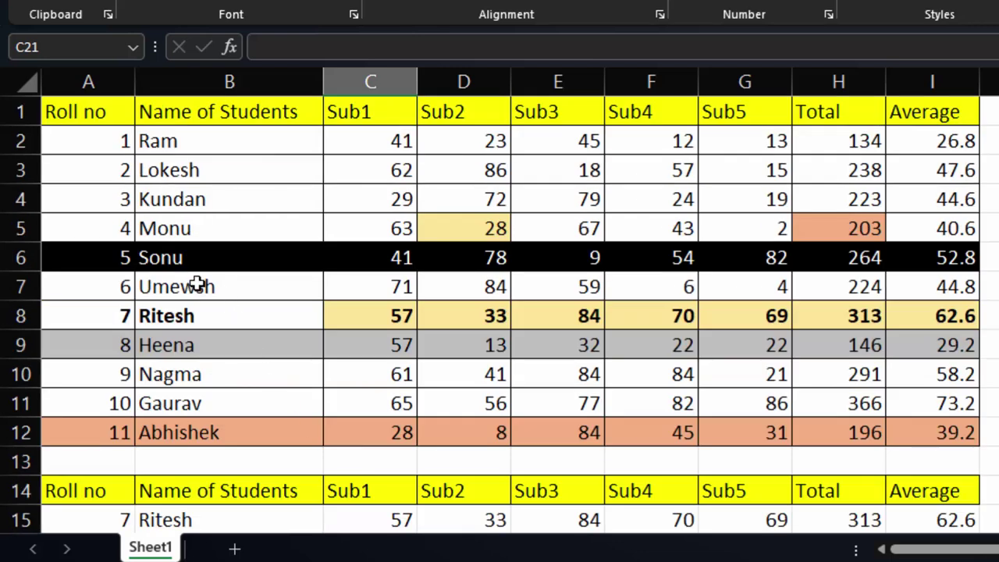
- Give E6's mark 9 the light orange fill and a red font colour
left_click(533, 261)
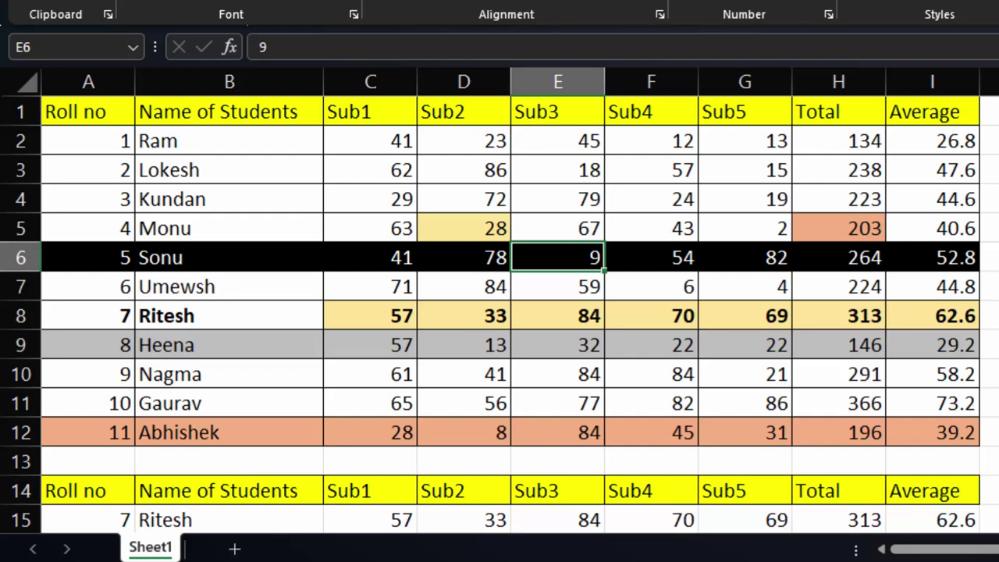
key("F4")
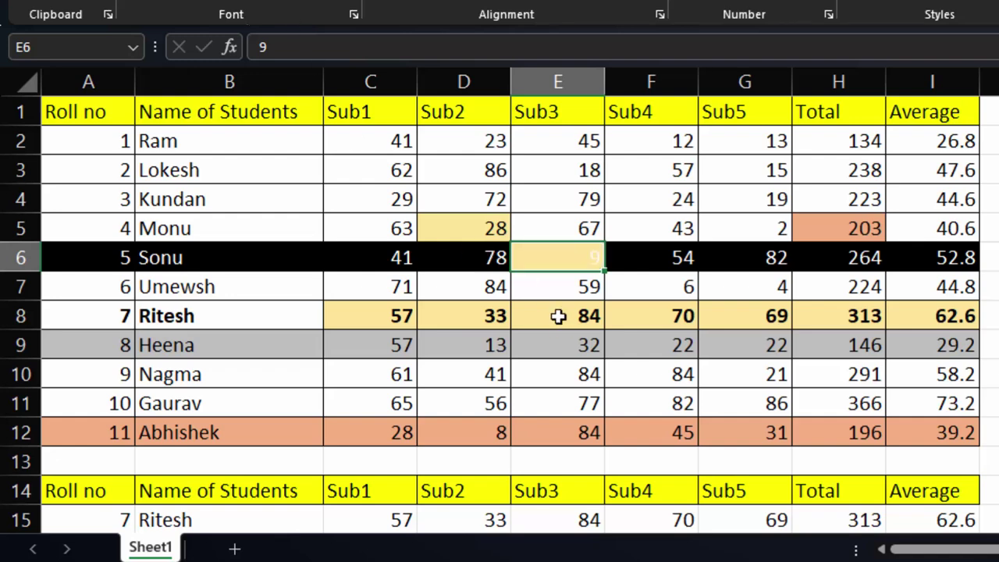
left_click(332, 2)
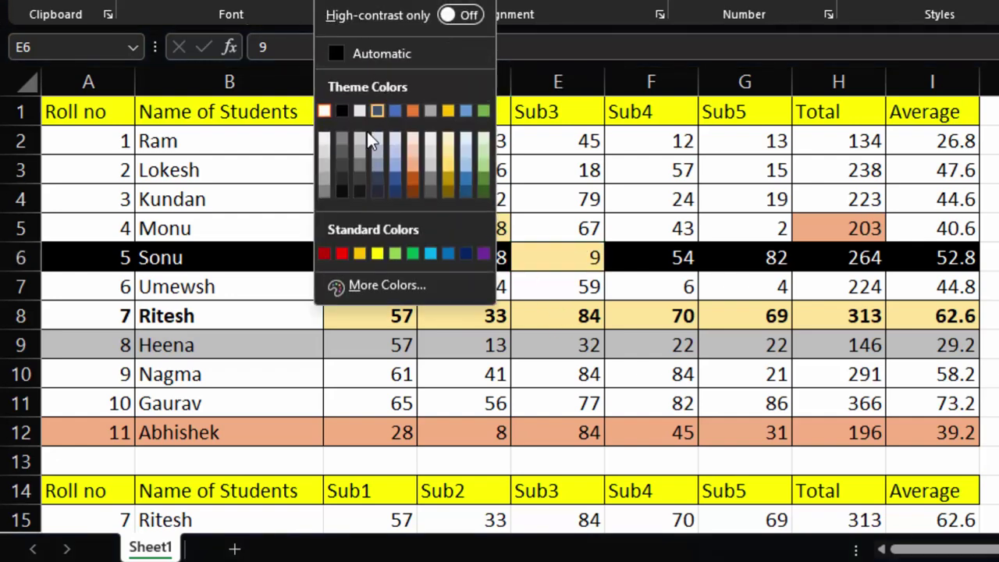
left_click(342, 253)
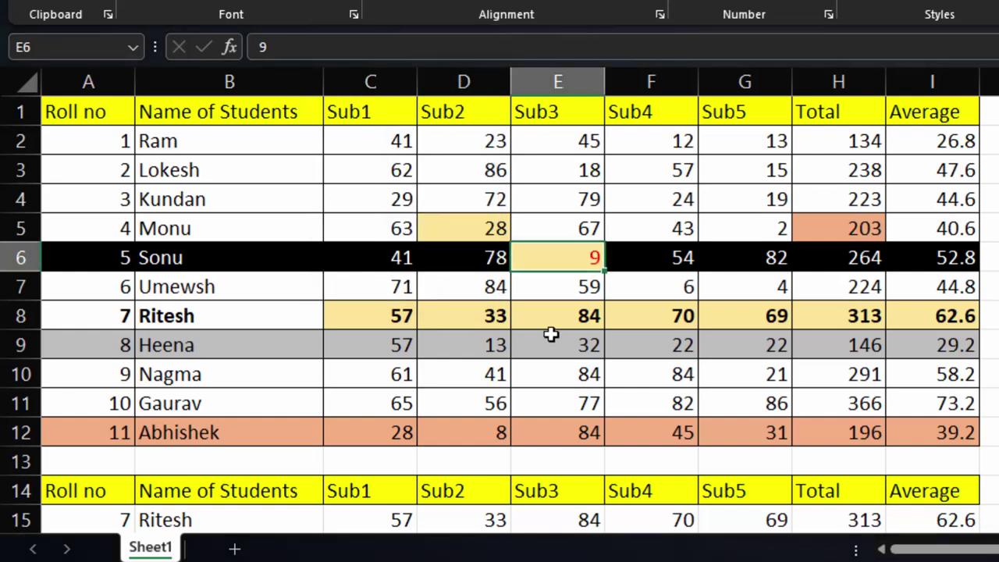
left_click(573, 332)
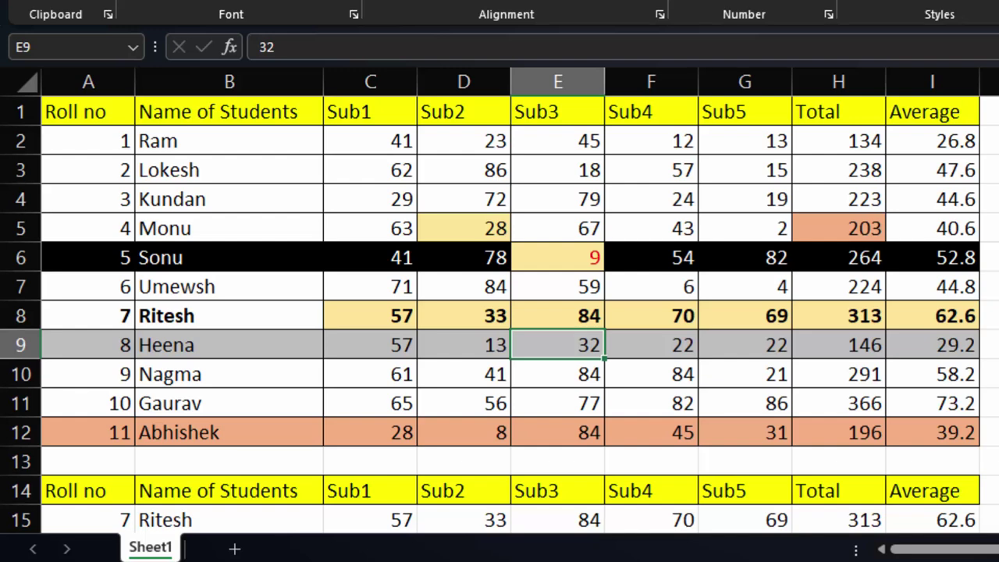
scroll(395, 355, "down", 1)
scroll(396, 370, "down", 1)
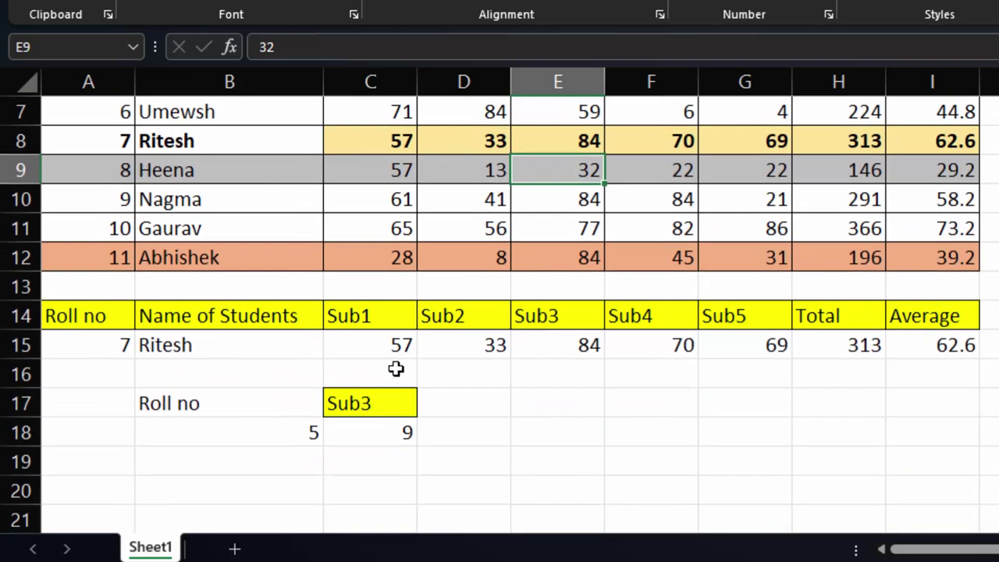